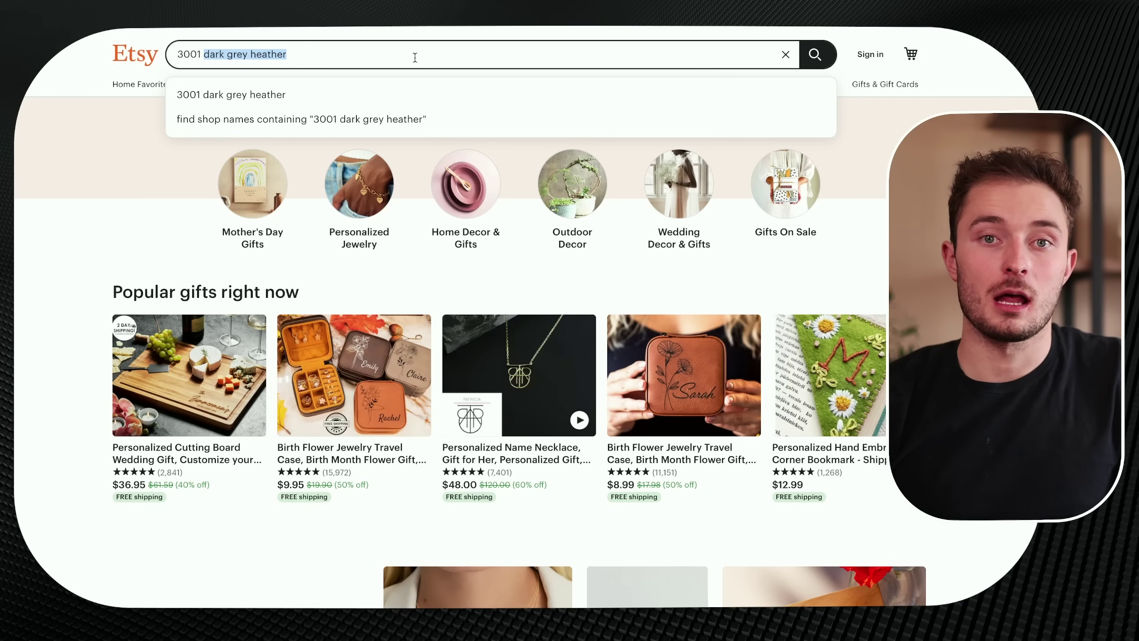
Search Etsy for "3001 dark grey heather" and browse the T-shirt mockup listings.
{"action": "left_click", "coordinate": [752, 126]}
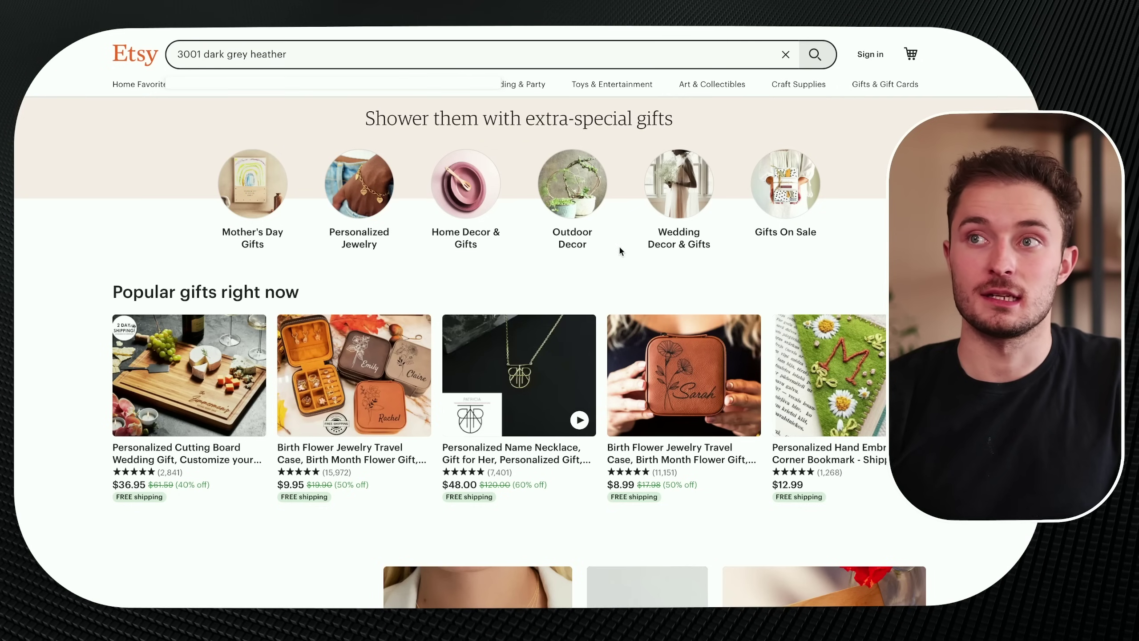
{"action": "scroll", "coordinate": [606, 381], "scroll_direction": "down", "scroll_amount": 10}
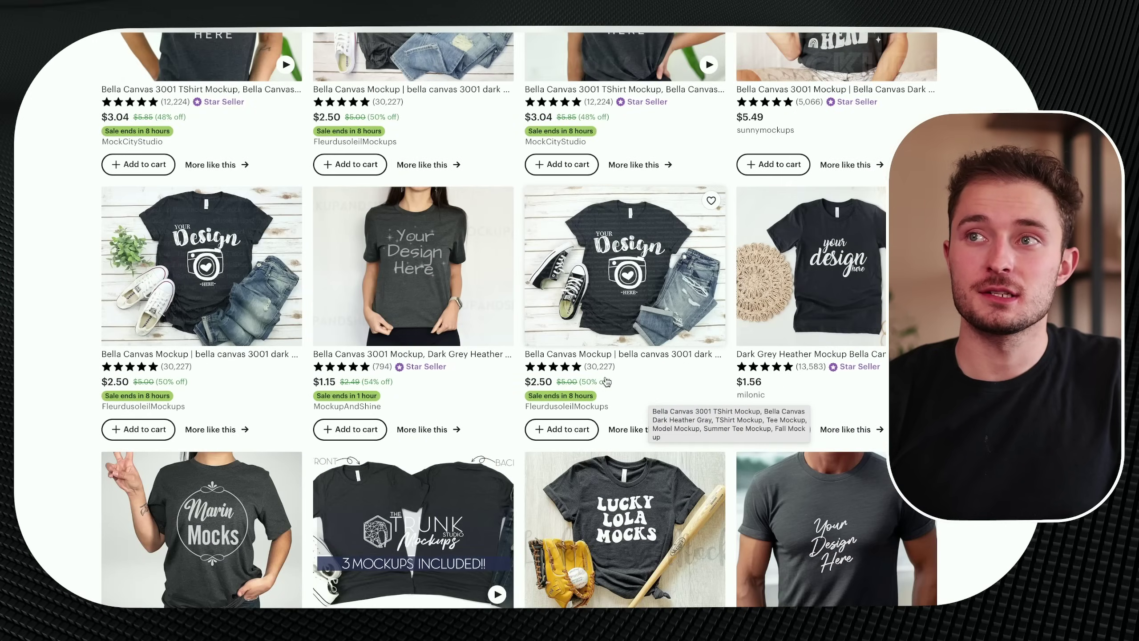
{"action": "scroll", "coordinate": [606, 381], "scroll_direction": "down", "scroll_amount": 5}
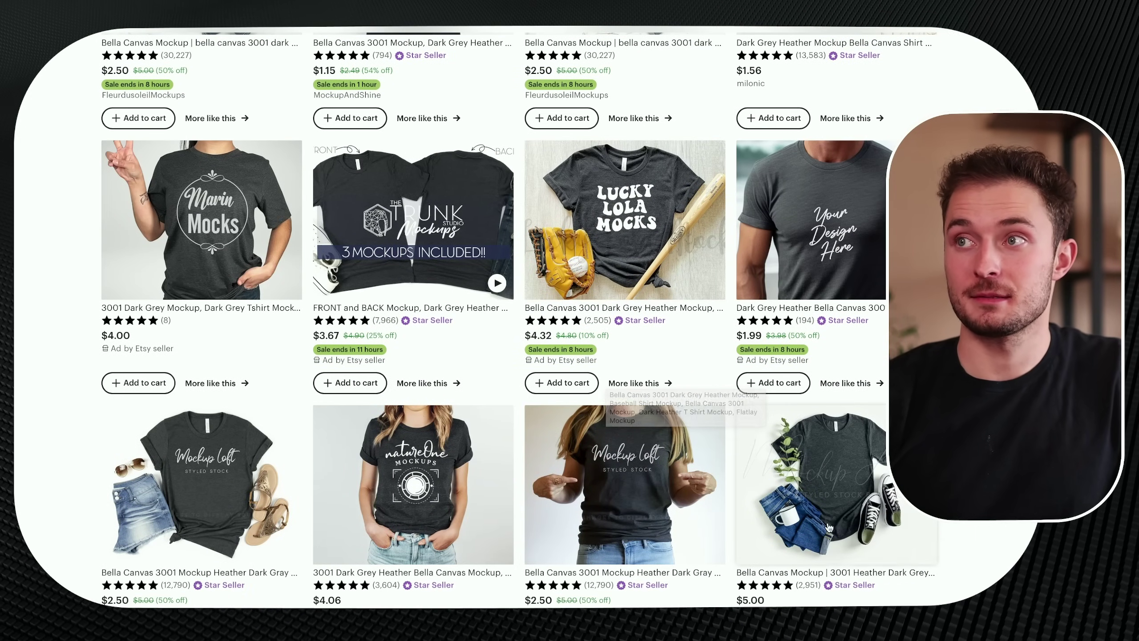
{"action": "scroll", "coordinate": [829, 528], "scroll_direction": "down", "scroll_amount": 4}
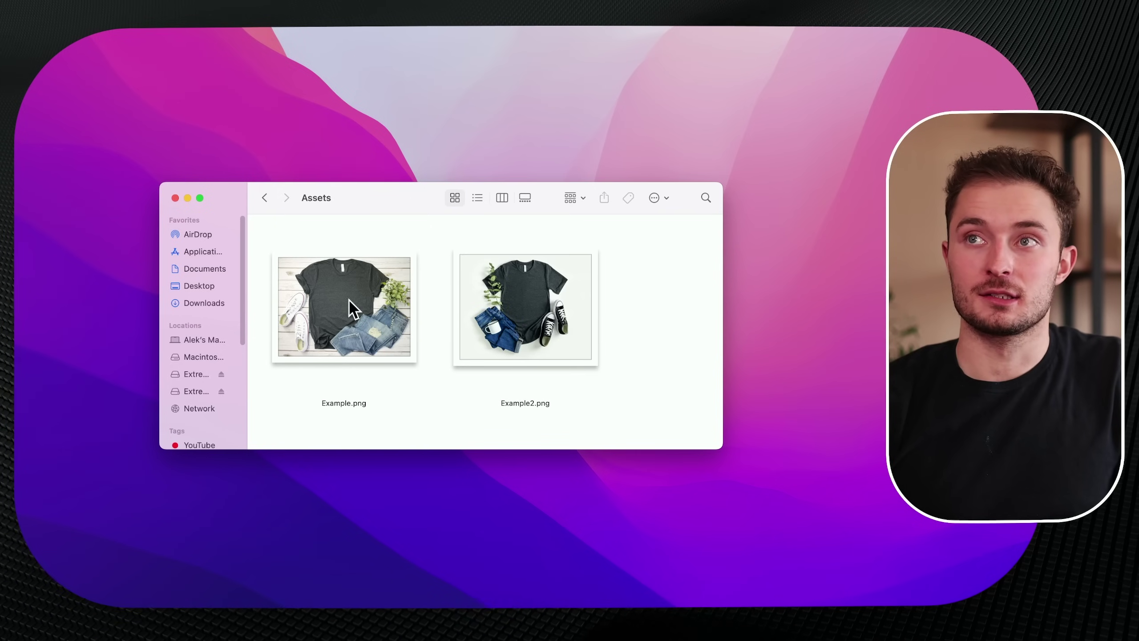
Open Example2.png from the Assets folder in Adobe Photoshop 2023.
{"action": "left_click", "coordinate": [338, 350]}
{"action": "left_click", "coordinate": [523, 337]}
{"action": "left_click", "coordinate": [672, 356]}
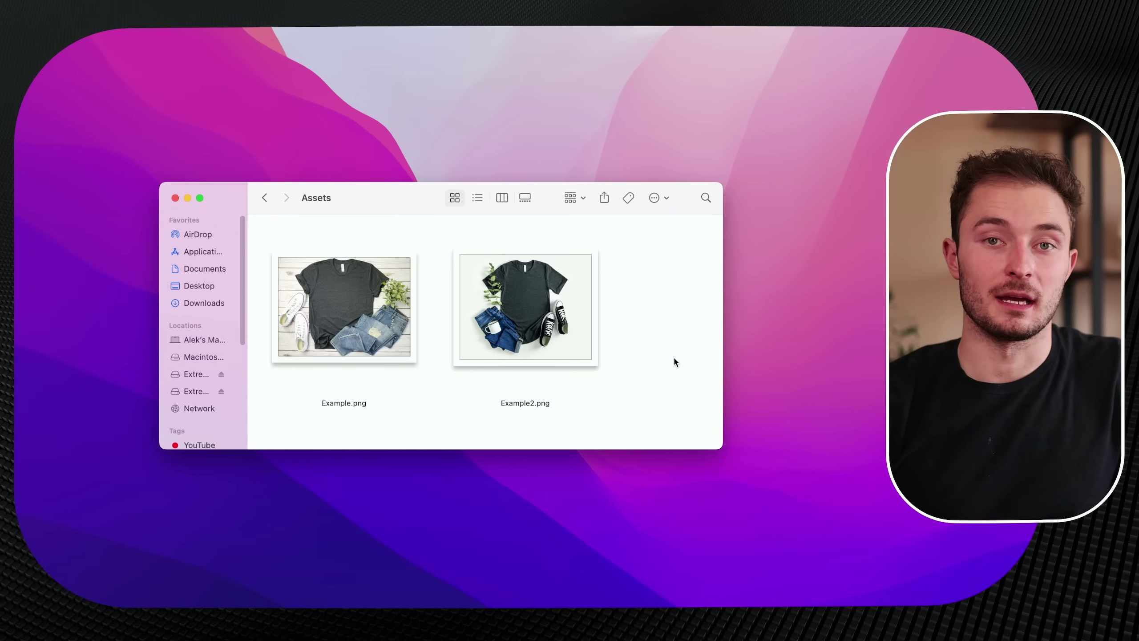
{"action": "right_click", "coordinate": [546, 337]}
{"action": "mouse_move", "coordinate": [609, 360]}
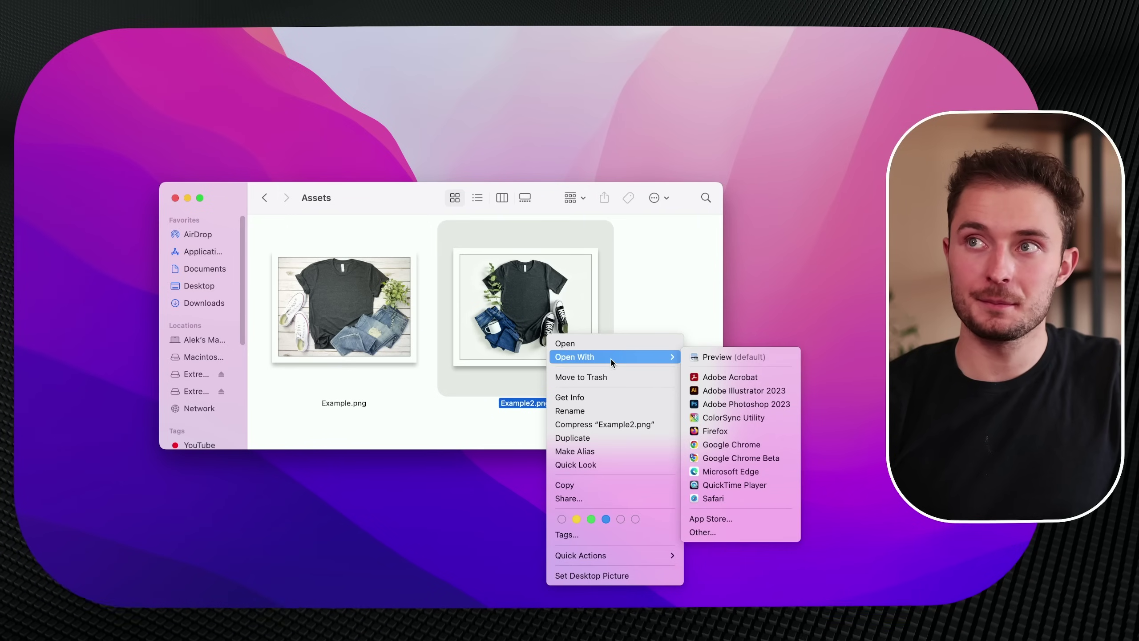
{"action": "left_click", "coordinate": [734, 404]}
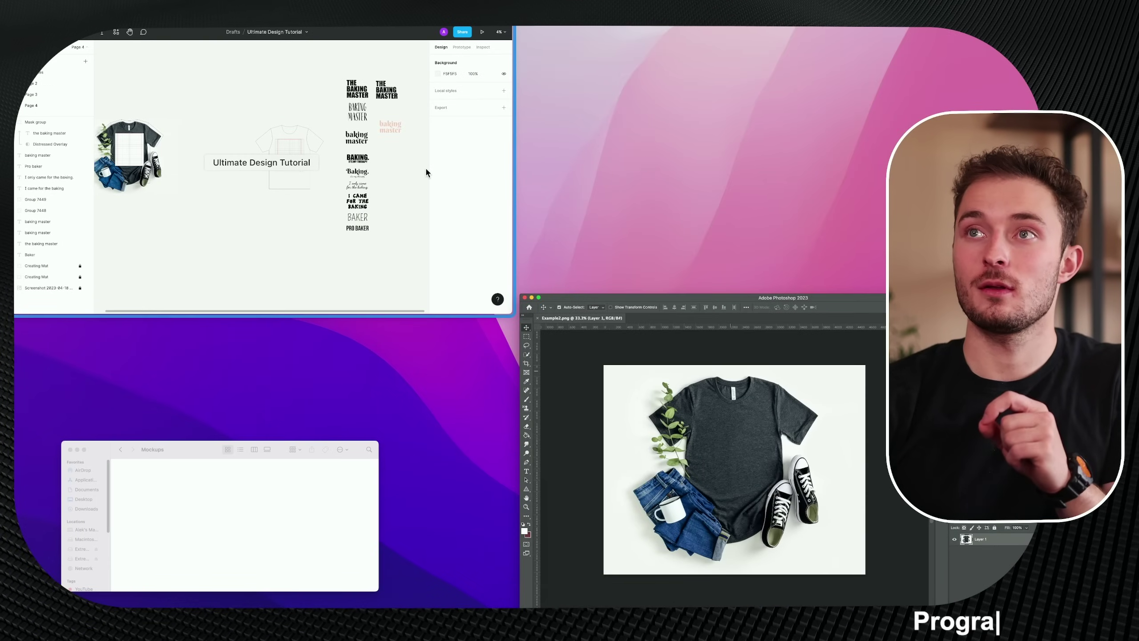
Switch to the Ultimate Design Tutorial file in Figma and look over the baking text designs and the T-shirt template.
{"action": "left_click", "coordinate": [425, 167]}
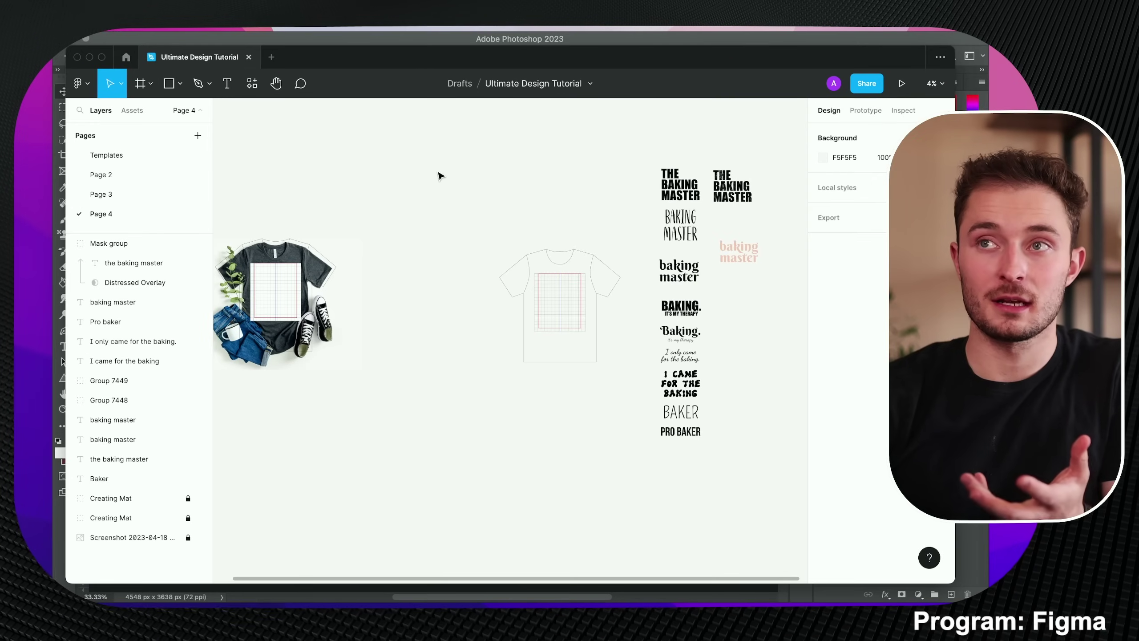
{"action": "left_click_drag", "start_coordinate": [451, 202], "coordinate": [285, 270]}
{"action": "scroll", "coordinate": [396, 374], "scroll_direction": "up", "scroll_amount": 3}
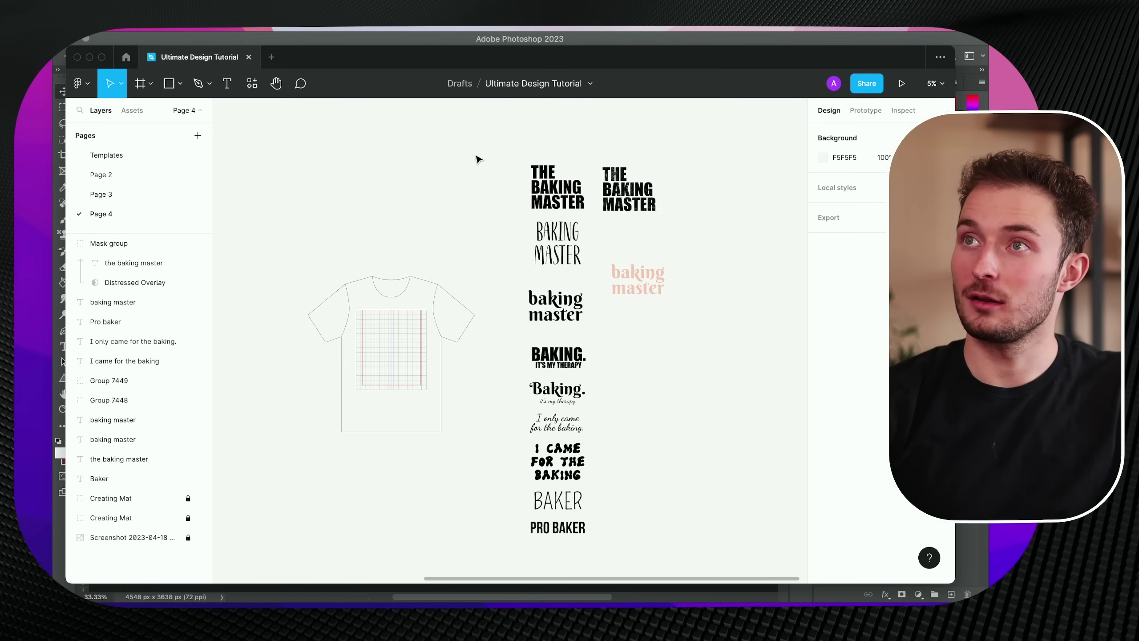
{"action": "left_click_drag", "start_coordinate": [477, 158], "coordinate": [709, 558]}
{"action": "left_click", "coordinate": [717, 535]}
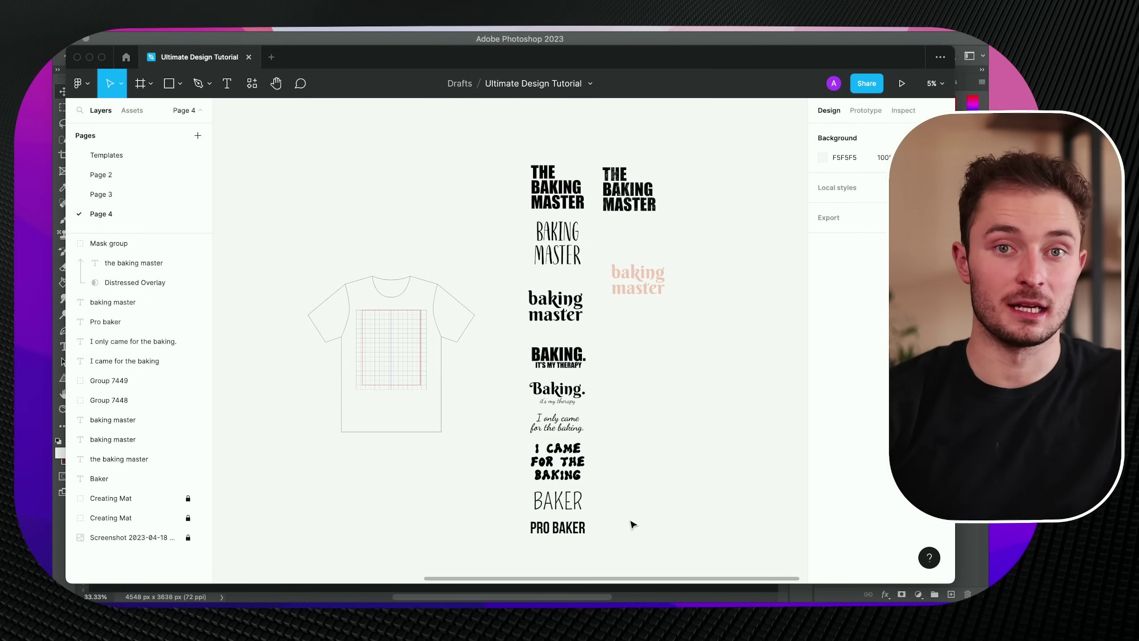
{"action": "scroll", "coordinate": [485, 346], "scroll_direction": "up", "scroll_amount": 3}
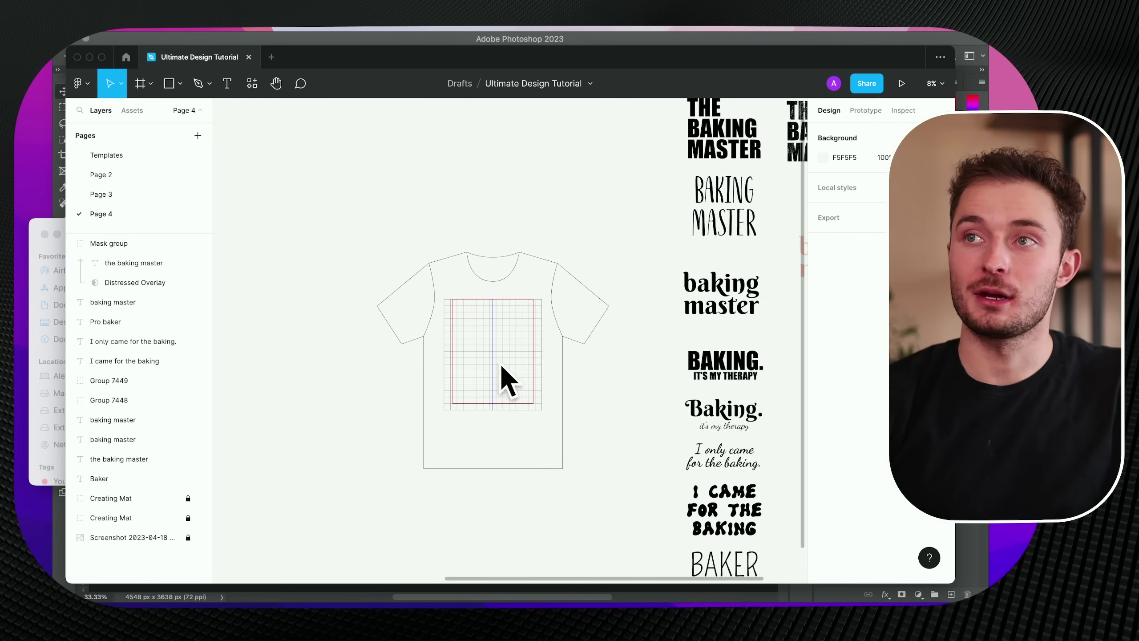
Find Creating Mat.svg in Finder's Scripts & Misc. folder and examine the matching print grid on the Figma T-shirt template.
{"action": "left_click", "coordinate": [35, 243]}
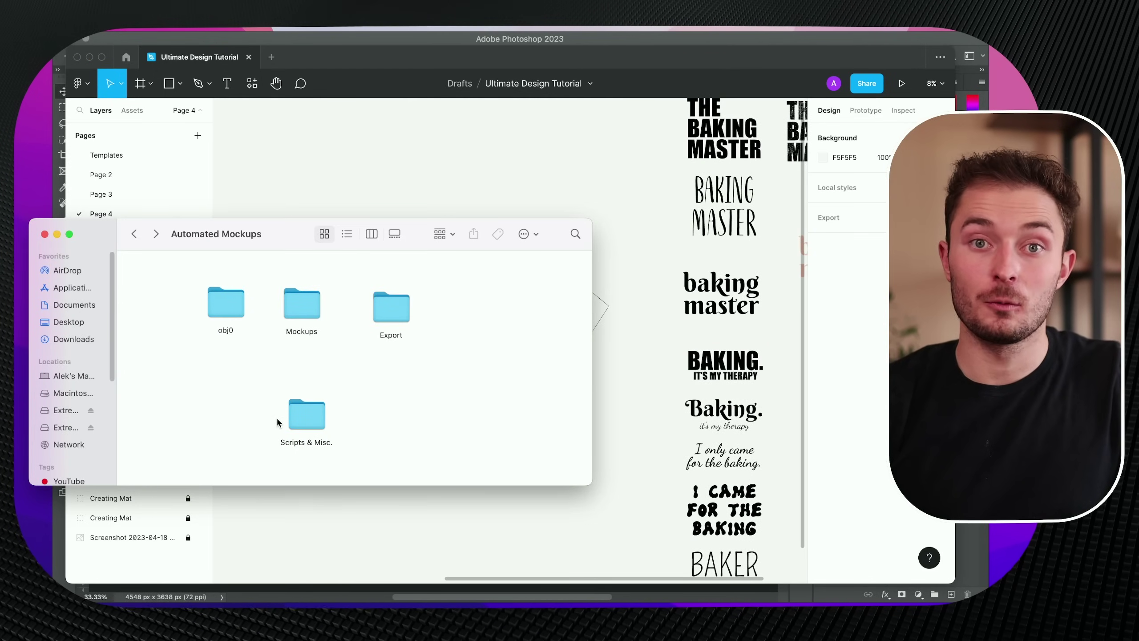
{"action": "left_click", "coordinate": [315, 418]}
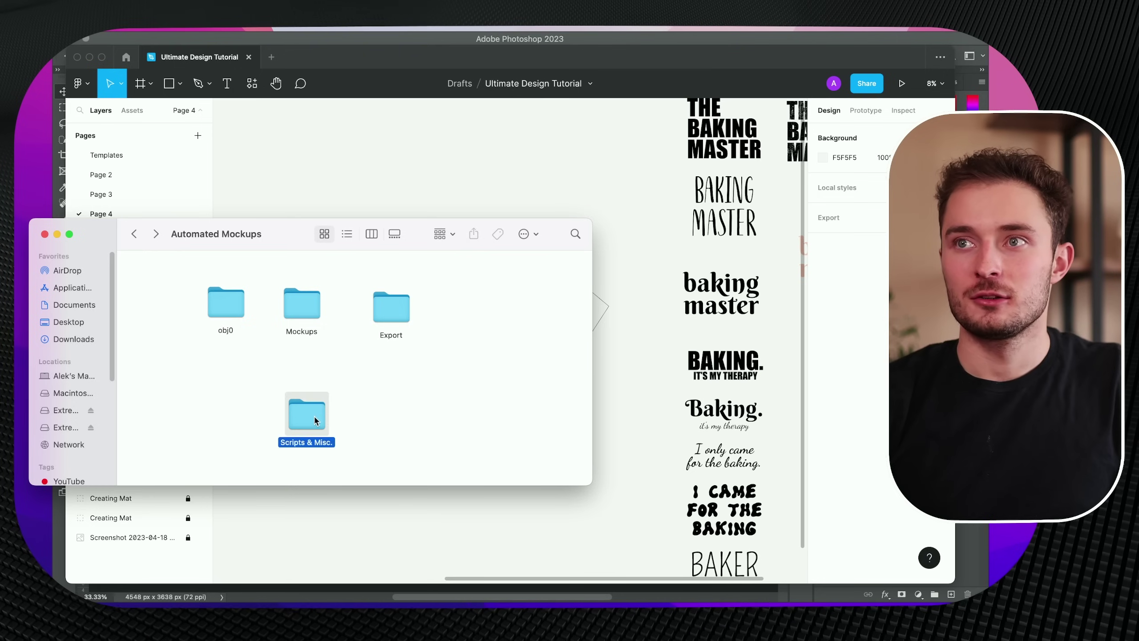
{"action": "double_click", "coordinate": [315, 420]}
{"action": "left_click", "coordinate": [153, 278]}
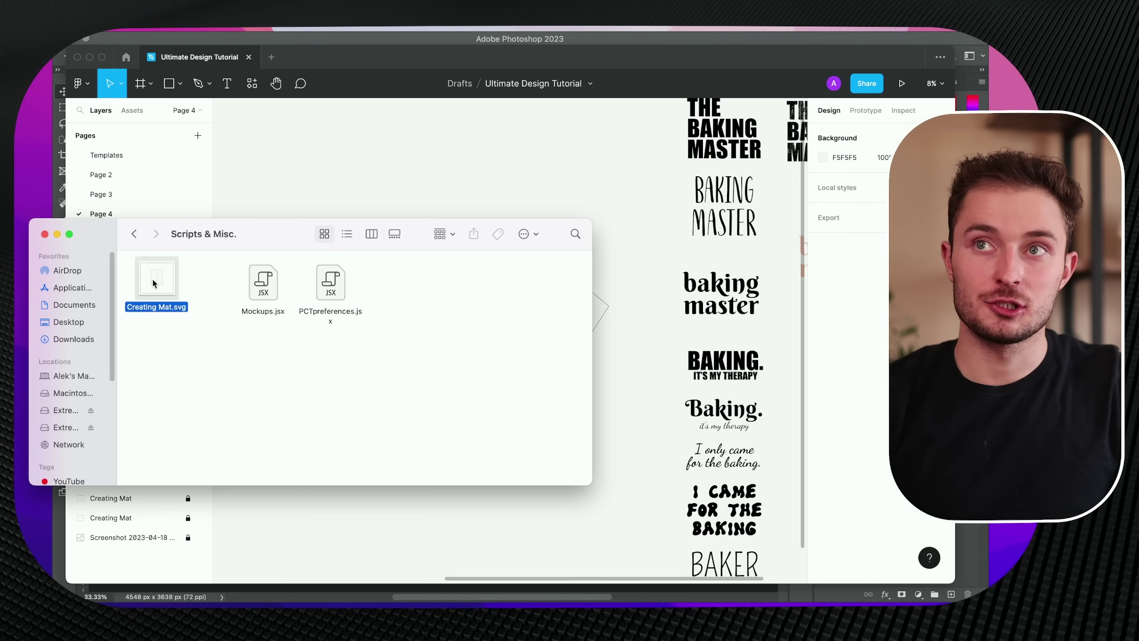
{"action": "left_click_drag", "start_coordinate": [164, 279], "coordinate": [376, 182]}
{"action": "left_click_drag", "start_coordinate": [470, 171], "coordinate": [389, 338]}
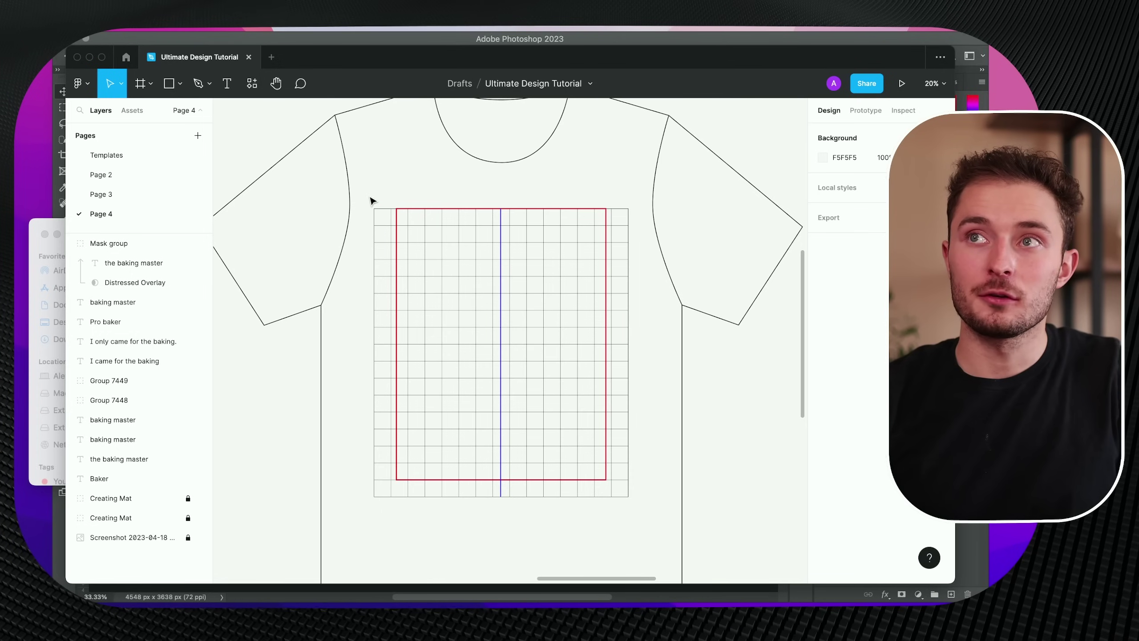
{"action": "left_click_drag", "start_coordinate": [371, 201], "coordinate": [392, 210]}
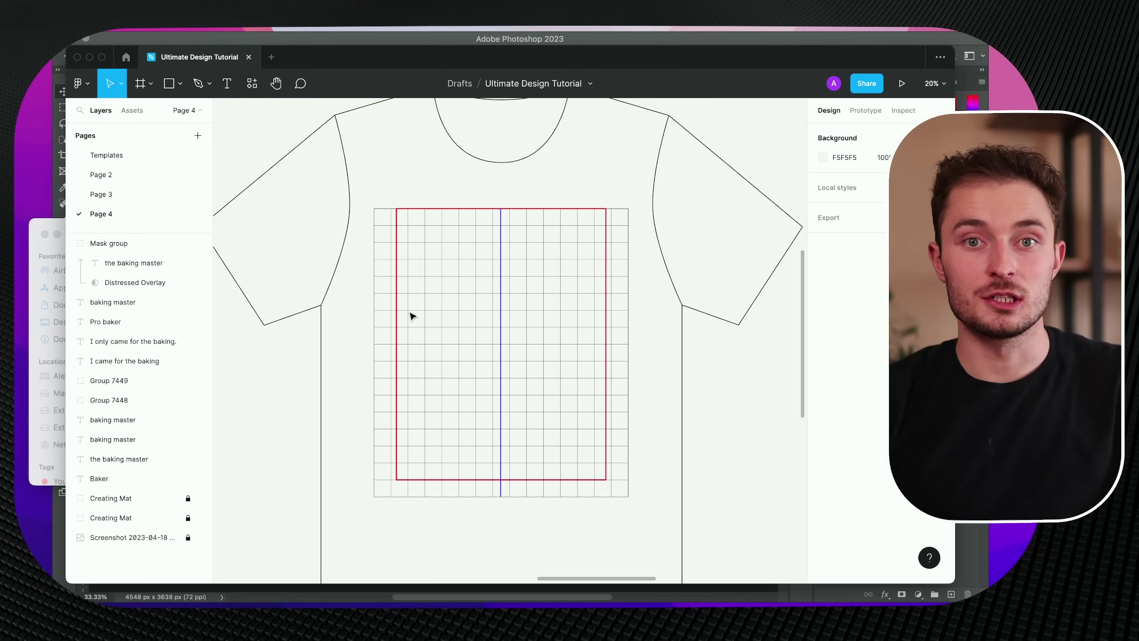
Draw a 2112 × 2394 rectangle covering the whole print grid on the T-shirt template.
{"action": "key", "text": "r"}
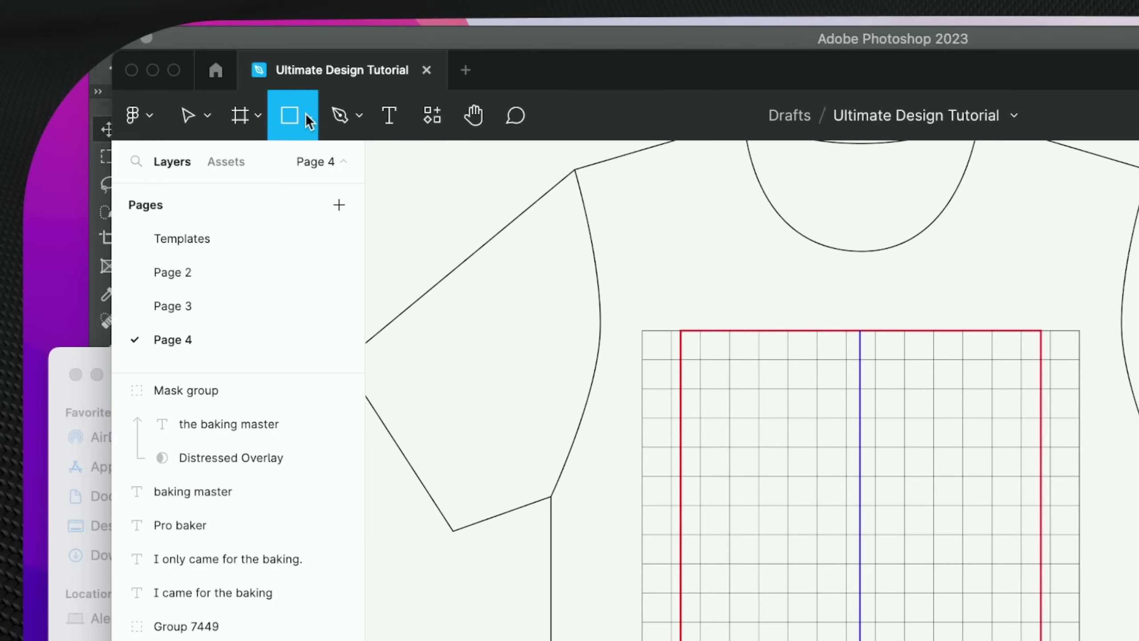
{"action": "left_click", "coordinate": [179, 83]}
{"action": "left_click", "coordinate": [292, 173]}
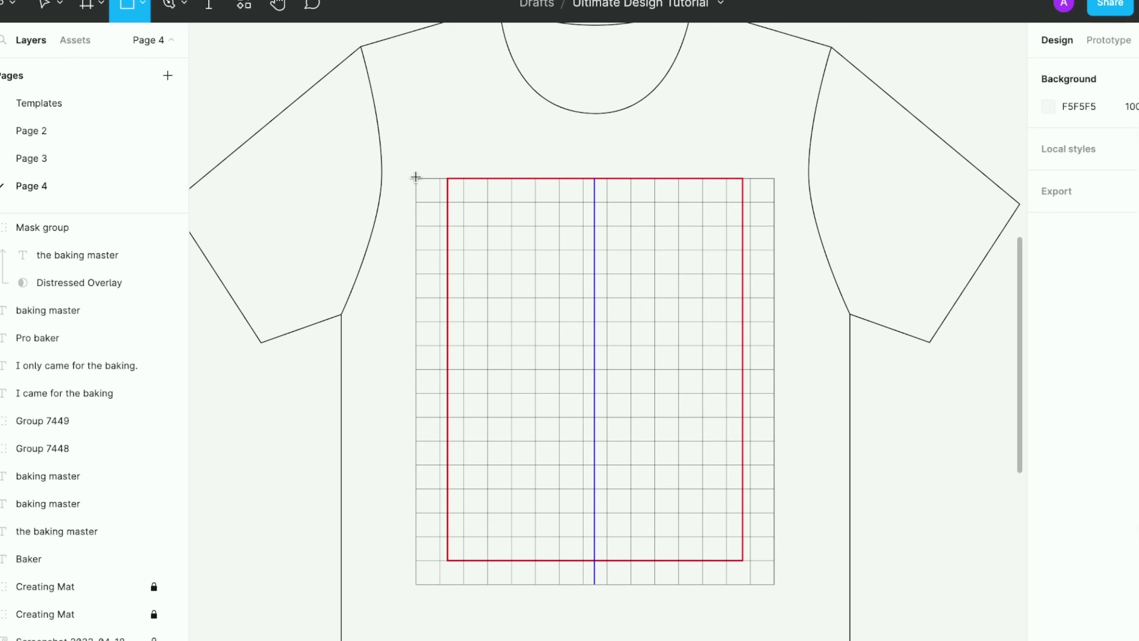
{"action": "left_click_drag", "start_coordinate": [416, 177], "coordinate": [775, 584]}
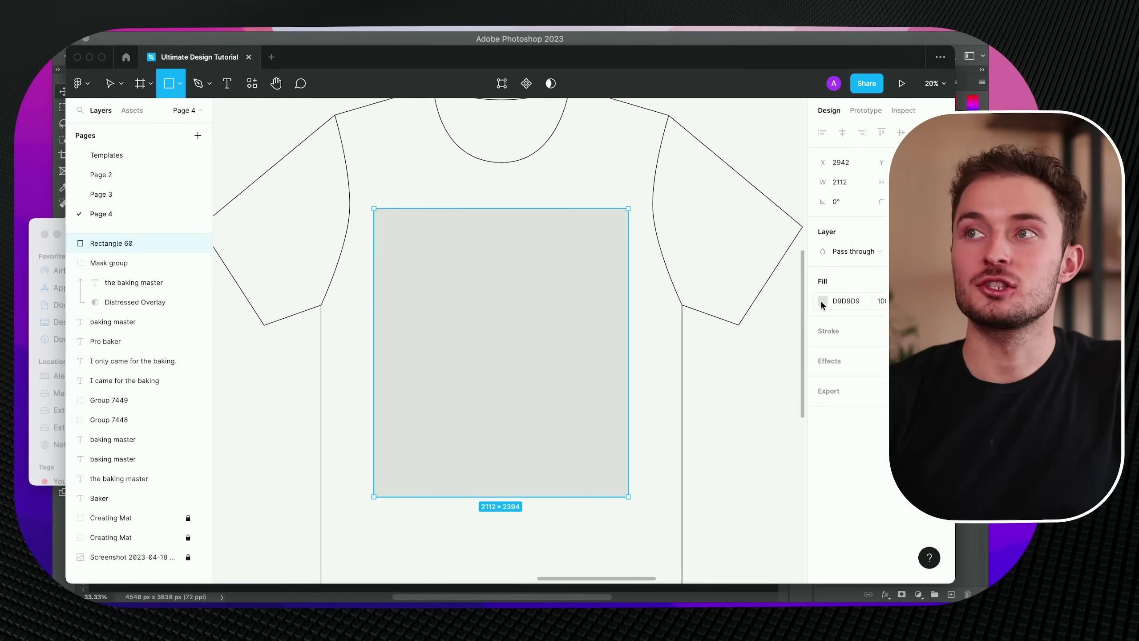
Fill the rectangle with solid black (000000) and shift it slightly left to X 2805.
{"action": "left_click", "coordinate": [822, 300]}
{"action": "left_click_drag", "start_coordinate": [791, 310], "coordinate": [648, 445]}
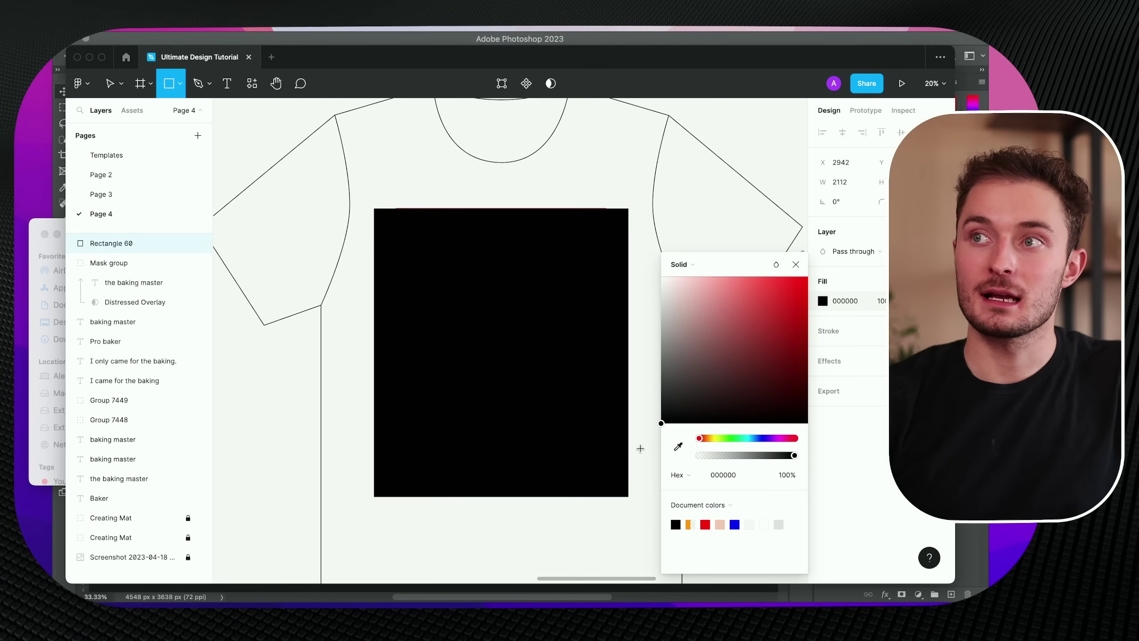
{"action": "key", "text": "Escape"}
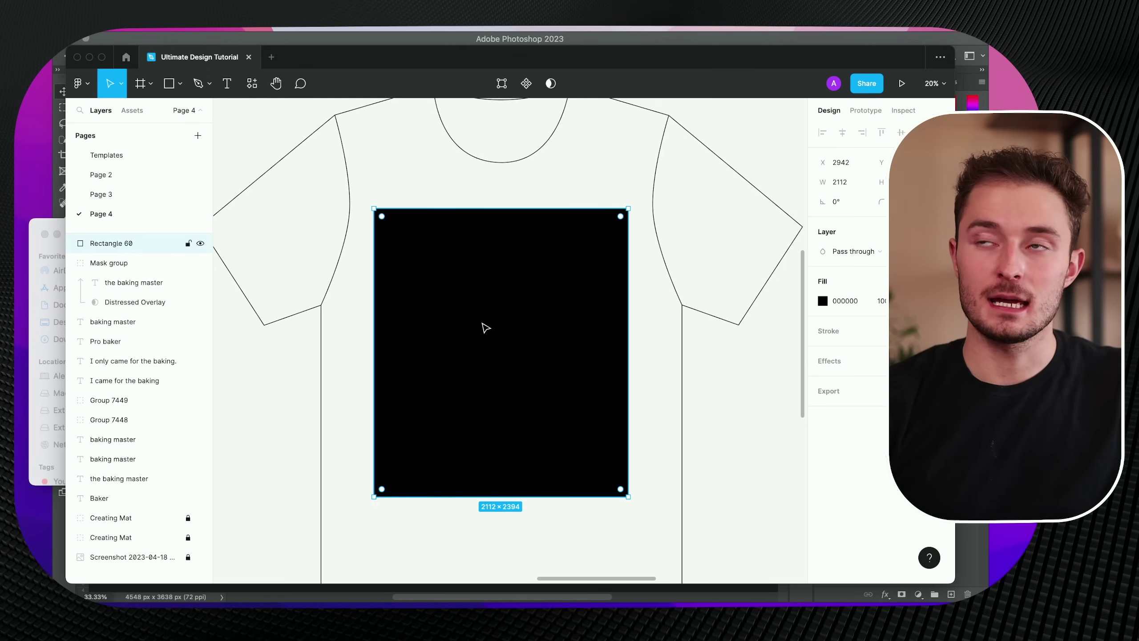
{"action": "mouse_move", "coordinate": [529, 444]}
{"action": "left_mouse_down"}
{"action": "mouse_move", "coordinate": [483, 427]}
{"action": "mouse_move", "coordinate": [521, 435]}
{"action": "mouse_move", "coordinate": [514, 448]}
{"action": "left_mouse_up"}
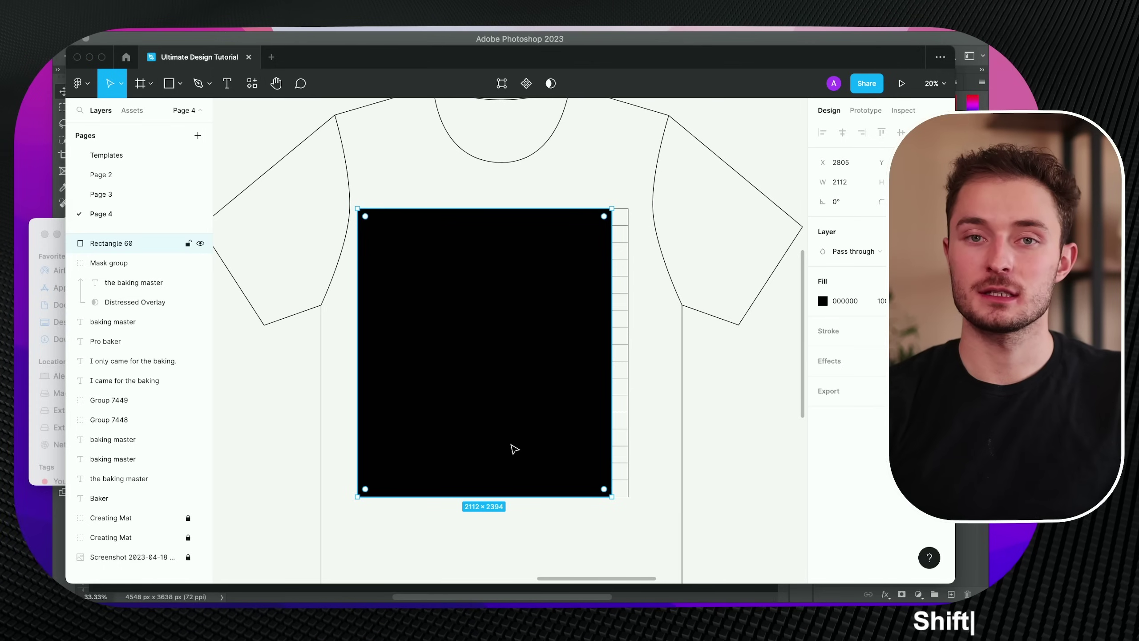
Copy the black rectangle as a PNG into Example2.png in Photoshop and convert its layer to a smart object.
{"action": "key", "text": "shift+super+c"}
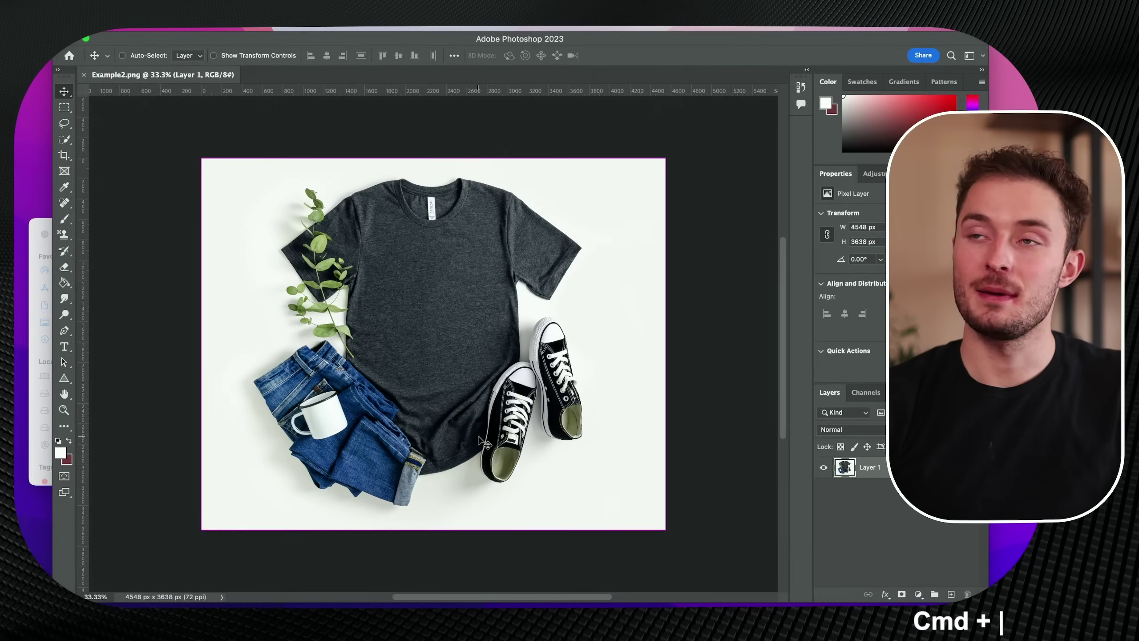
{"action": "key", "text": "super+v"}
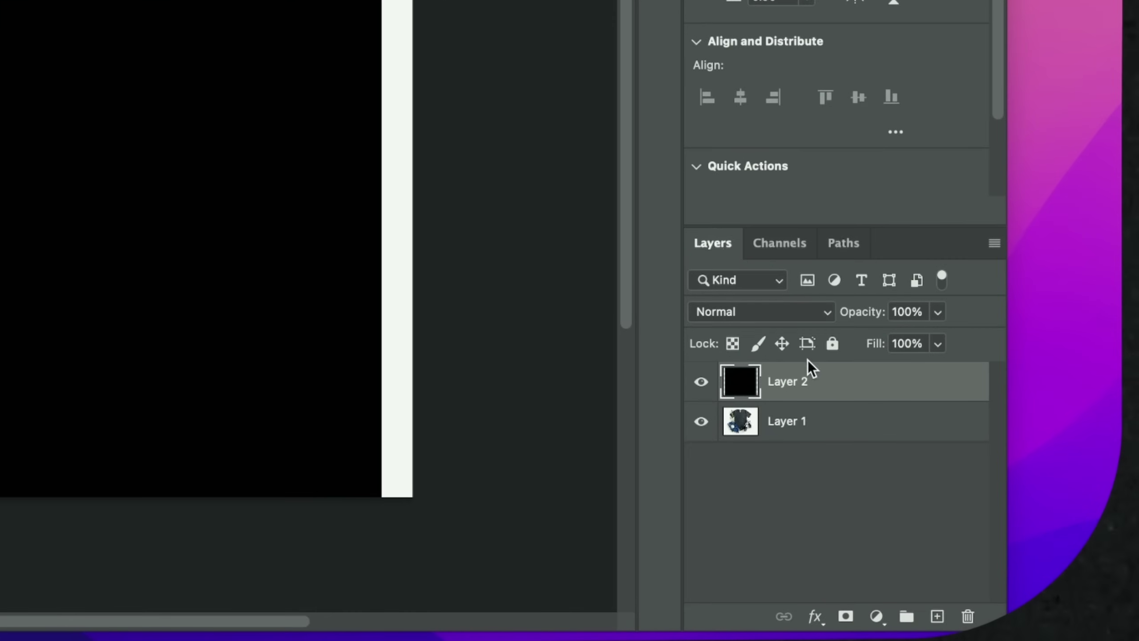
{"action": "right_click", "coordinate": [848, 389]}
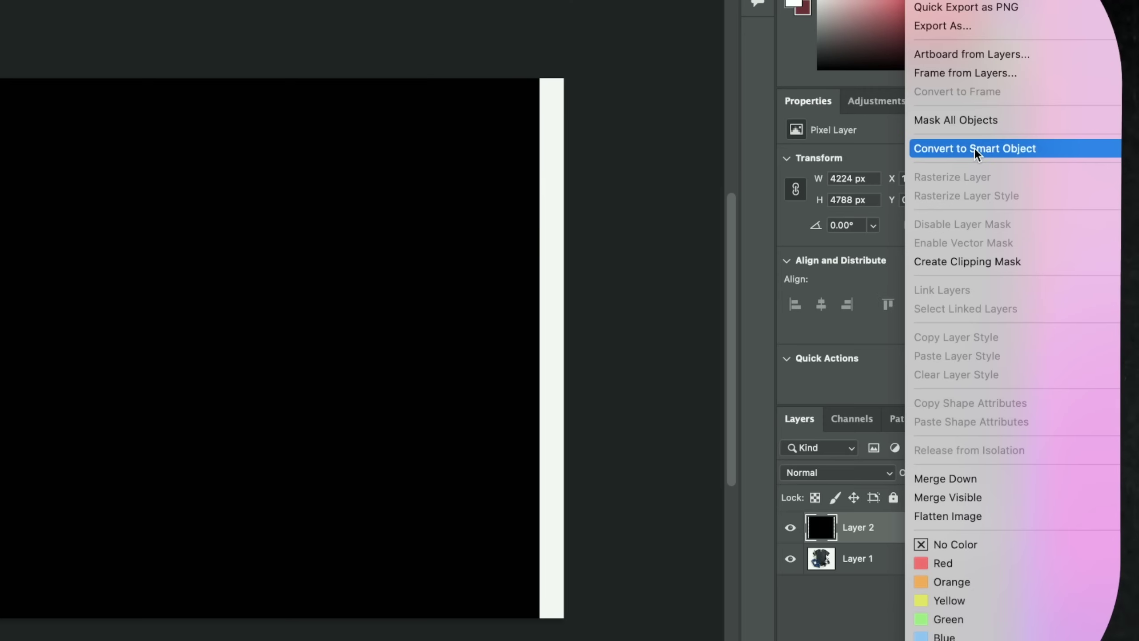
{"action": "left_click", "coordinate": [975, 149]}
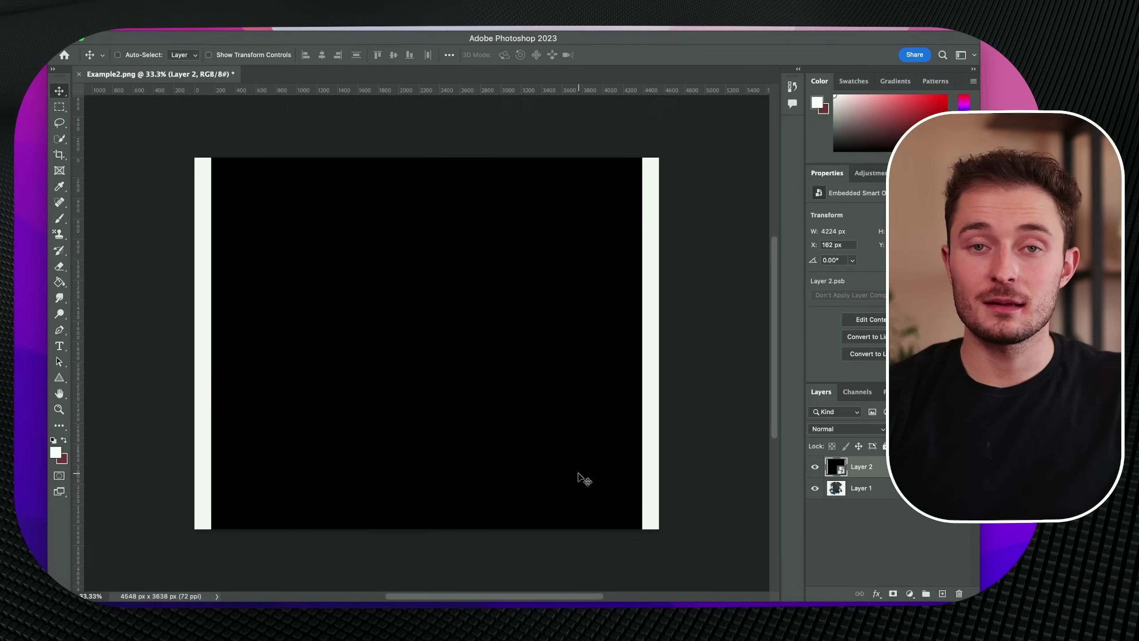
Scale the smart object proportionally to 29.97% and position it on the shirt's chest just below the collar.
{"action": "left_click_drag", "start_coordinate": [387, 539], "coordinate": [388, 539]}
{"action": "key", "text": "super+t"}
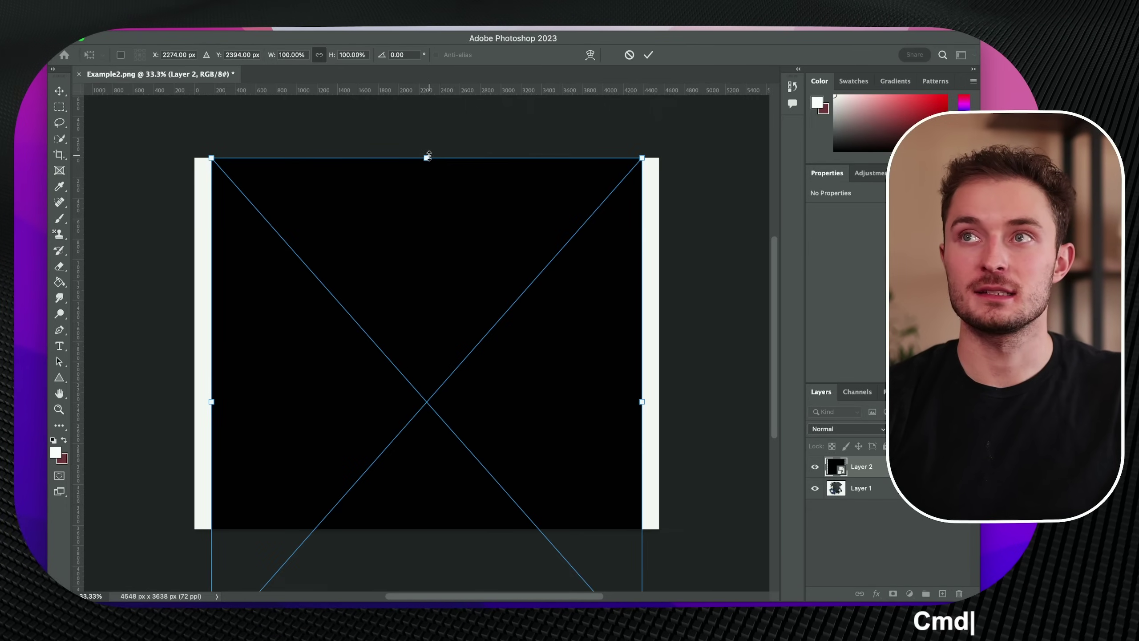
{"action": "left_click_drag", "start_coordinate": [426, 158], "coordinate": [430, 267]}
{"action": "scroll", "coordinate": [431, 268], "scroll_direction": "up", "scroll_amount": 3}
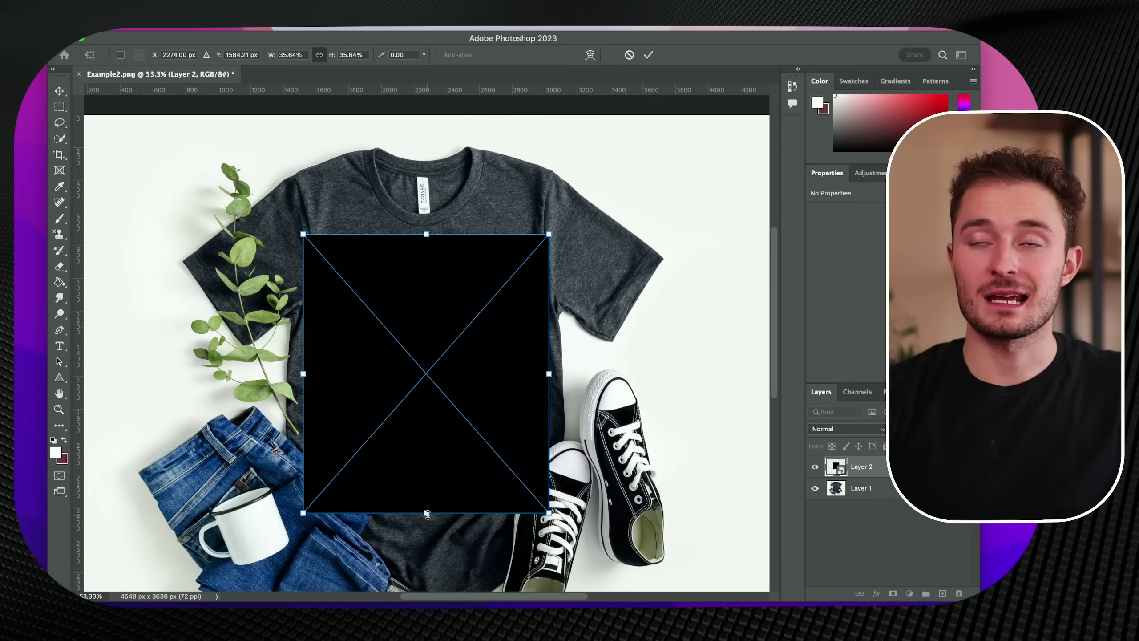
{"action": "left_click_drag", "start_coordinate": [426, 508], "coordinate": [430, 472]}
{"action": "scroll", "coordinate": [317, 257], "scroll_direction": "up", "scroll_amount": 3}
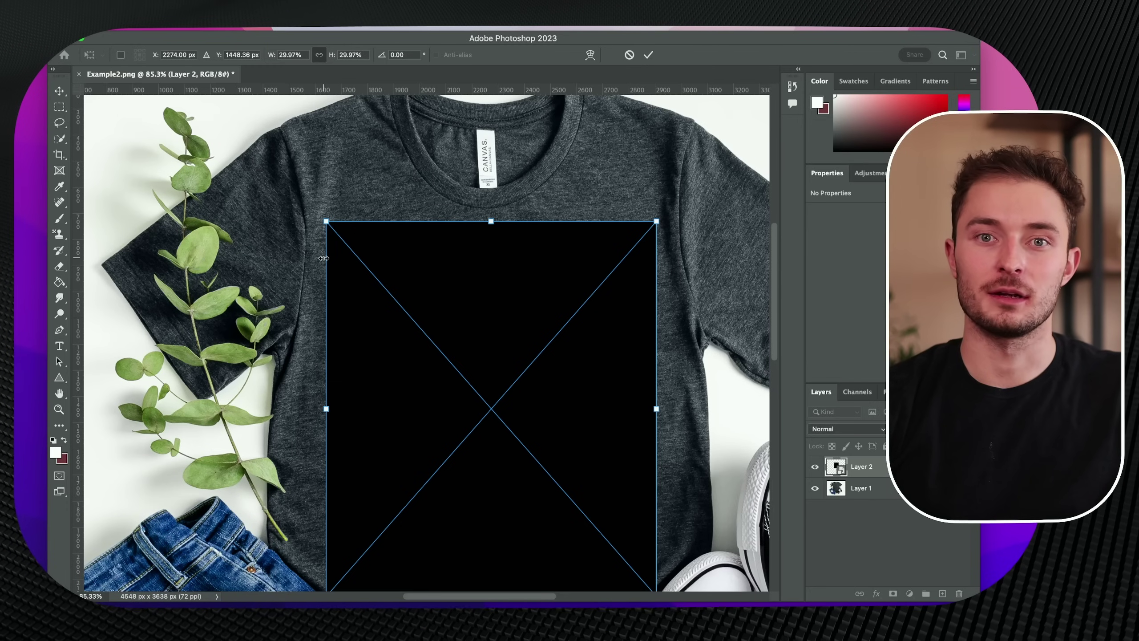
{"action": "key", "text": "shift+Down"}
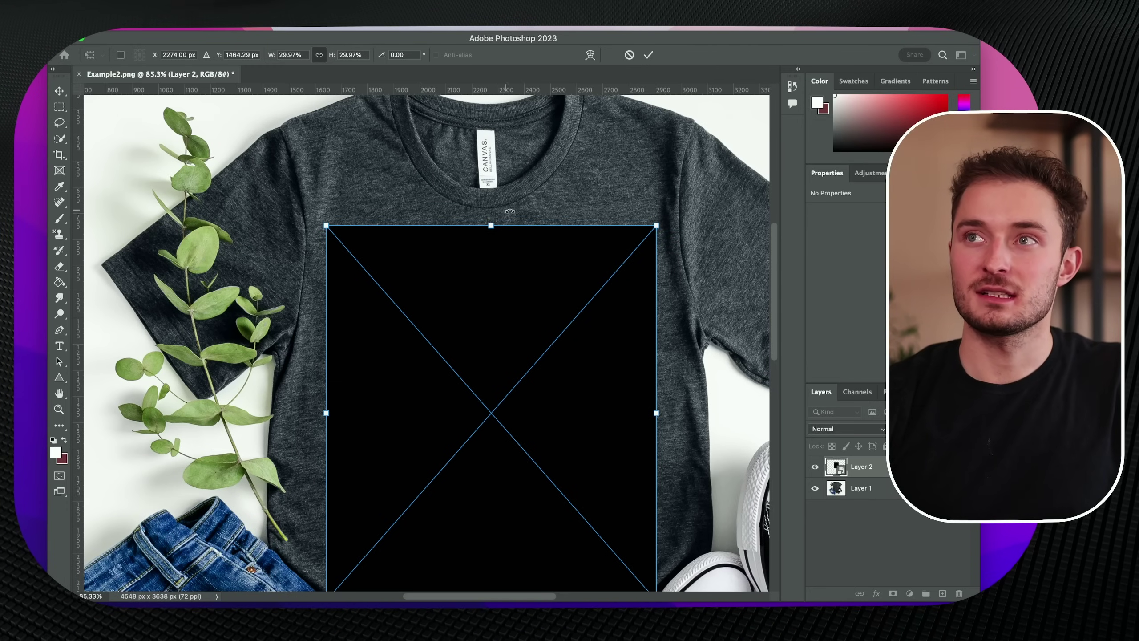
{"action": "left_click_drag", "start_coordinate": [467, 335], "coordinate": [469, 339]}
{"action": "scroll", "coordinate": [618, 325], "scroll_direction": "left", "scroll_amount": 2}
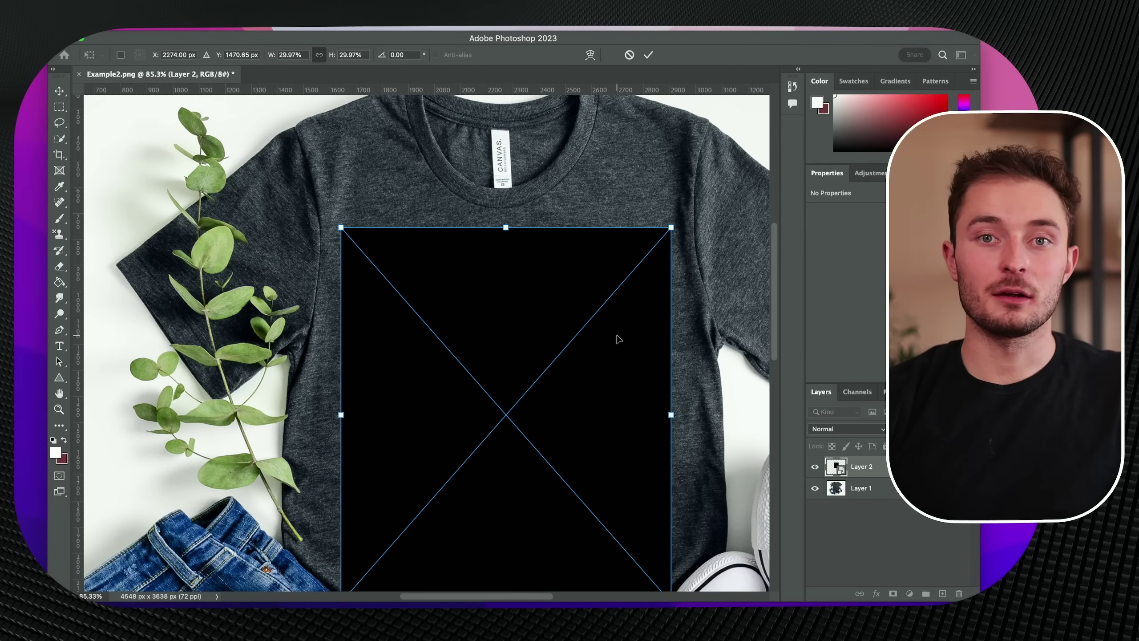
{"action": "scroll", "coordinate": [617, 339], "scroll_direction": "right", "scroll_amount": 4}
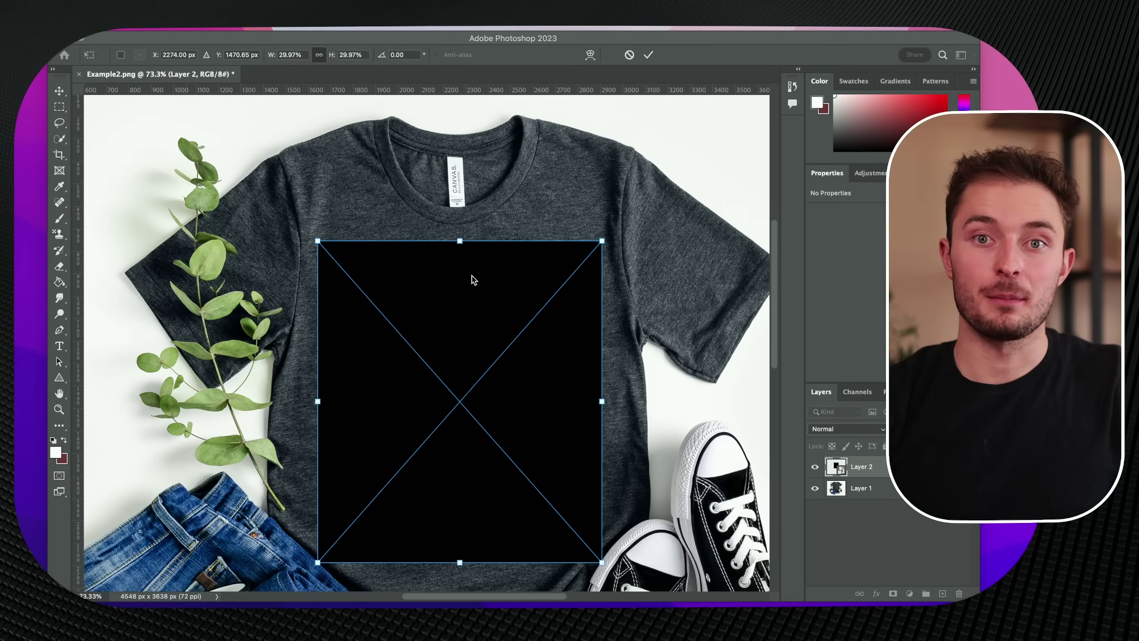
{"action": "left_click_drag", "start_coordinate": [469, 290], "coordinate": [469, 296]}
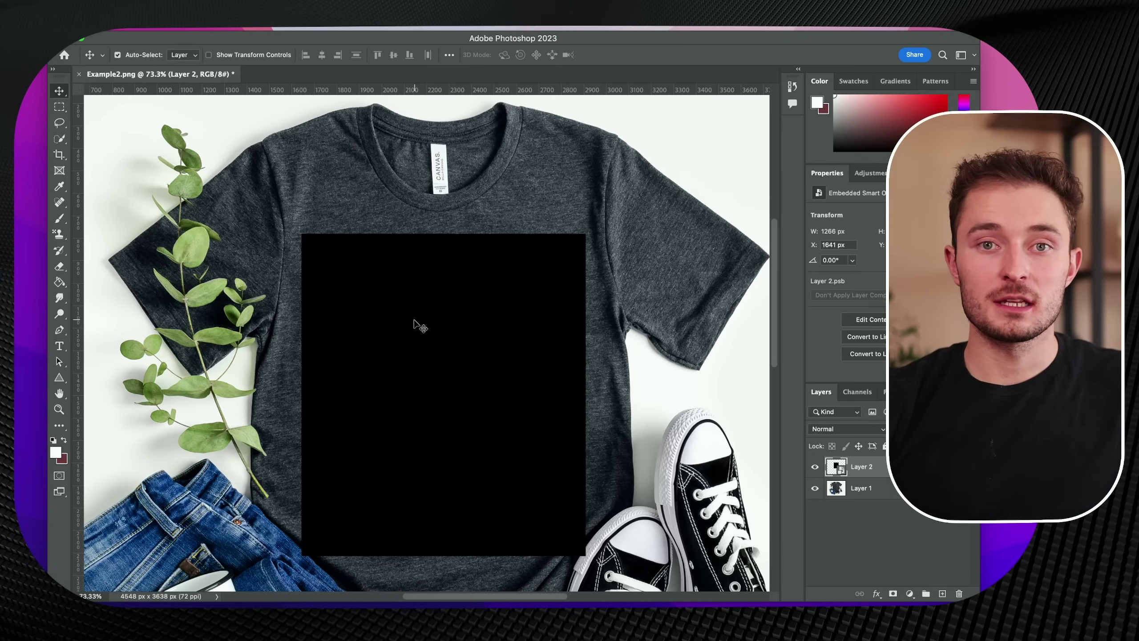
Save the document as Dark Grey Heather.psb in the Mockups folder inside Automated Mockups, with Maximize Compatibility enabled.
{"action": "key", "text": "super"}
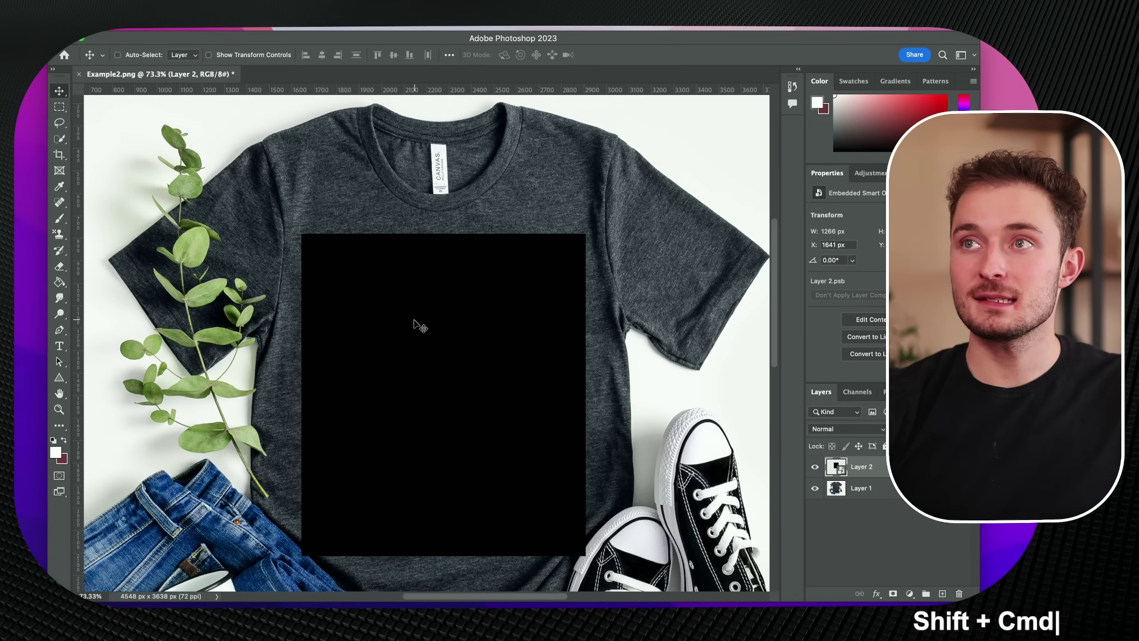
{"action": "key", "text": "shift+super+s"}
{"action": "left_click", "coordinate": [532, 205]}
{"action": "left_click", "coordinate": [529, 221]}
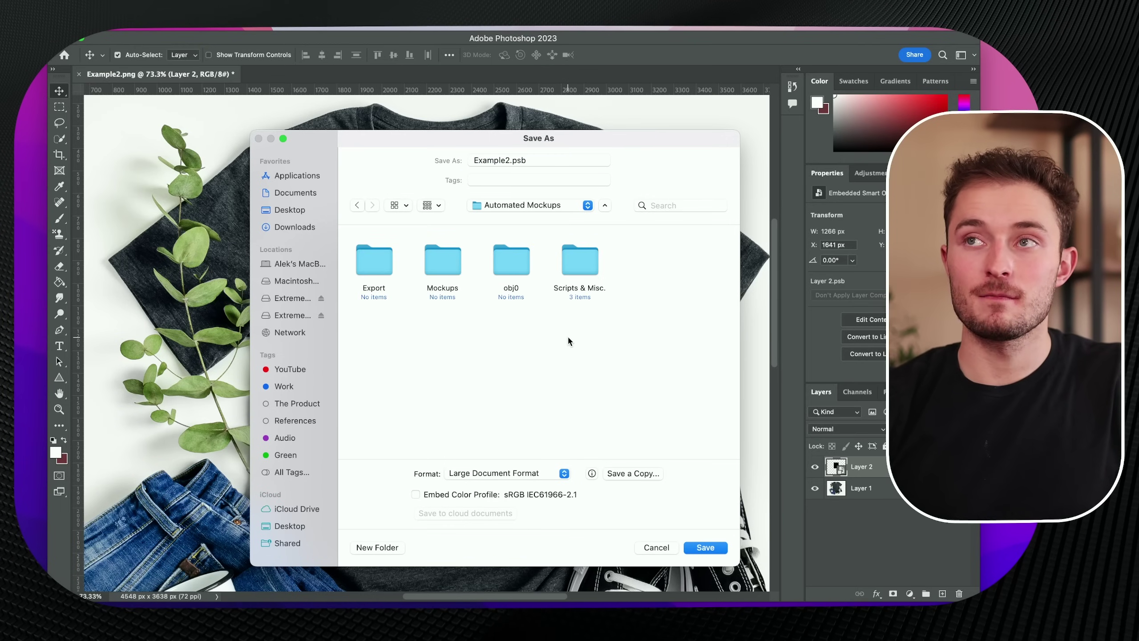
{"action": "left_click", "coordinate": [443, 259]}
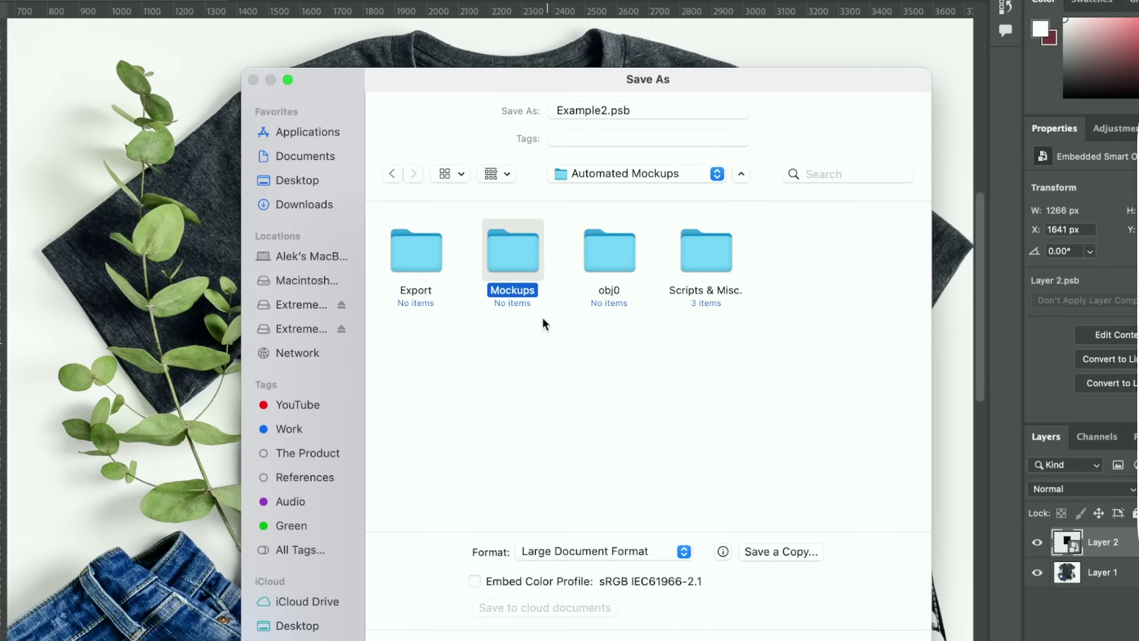
{"action": "double_click", "coordinate": [514, 257]}
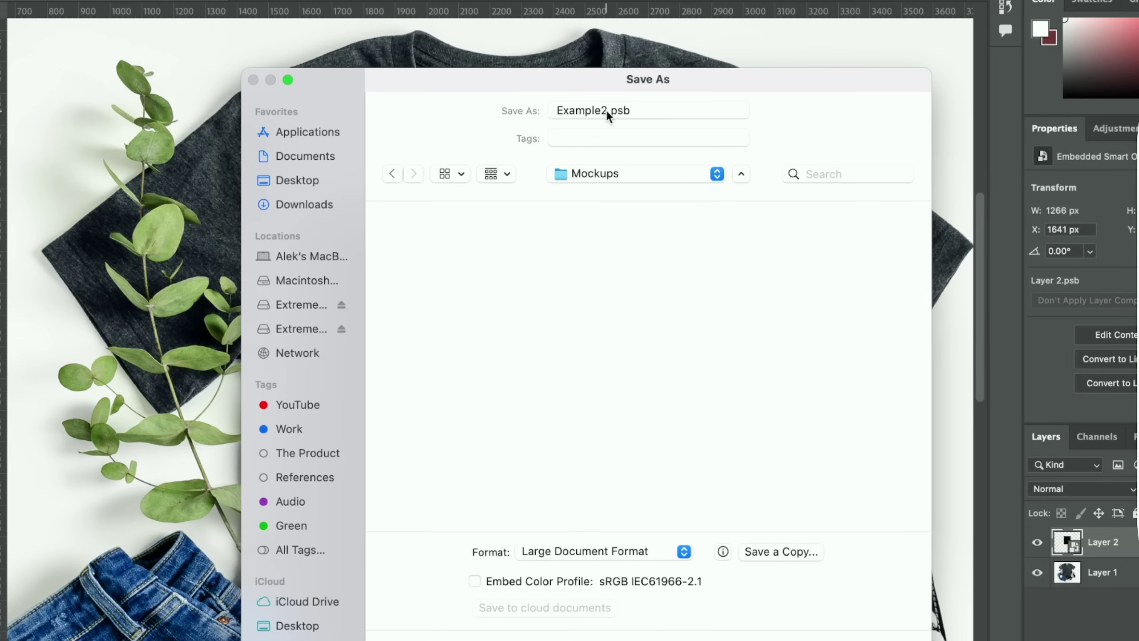
{"action": "left_click_drag", "start_coordinate": [606, 111], "coordinate": [563, 112]}
{"action": "type", "text": "Dark "}
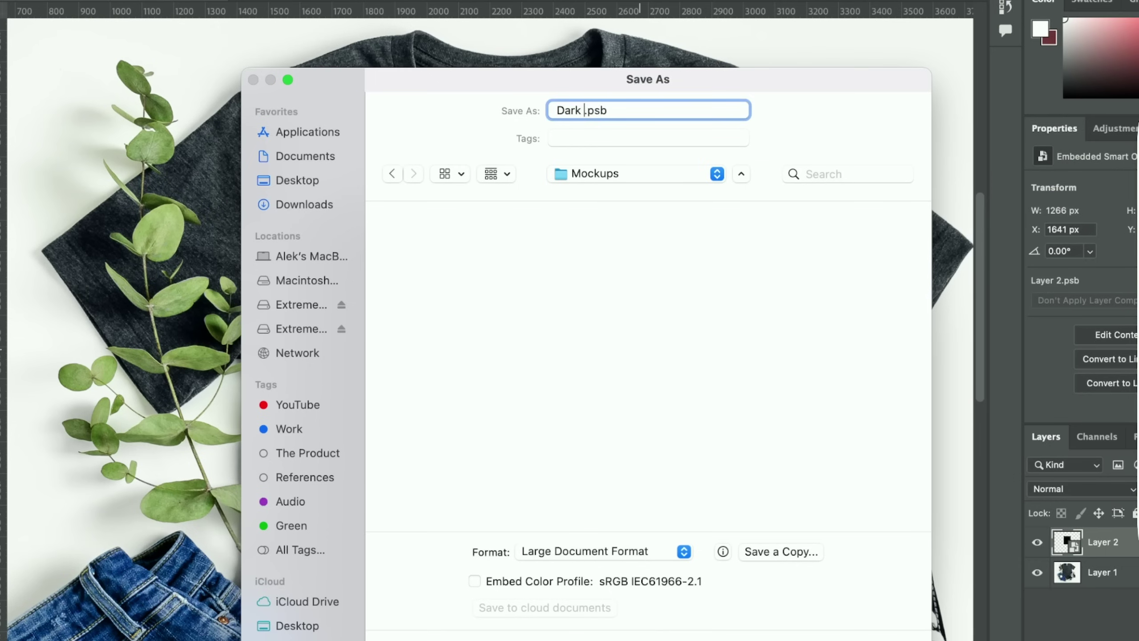
{"action": "type", "text": "Grey Heat"}
{"action": "left_click", "coordinate": [885, 640]}
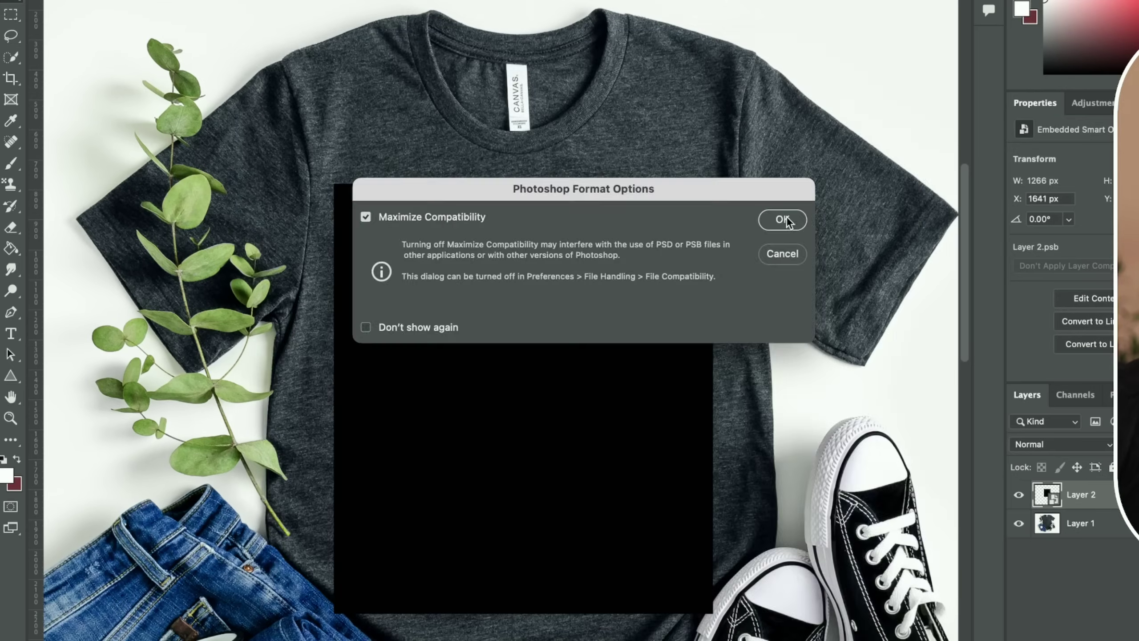
{"action": "left_click", "coordinate": [782, 219]}
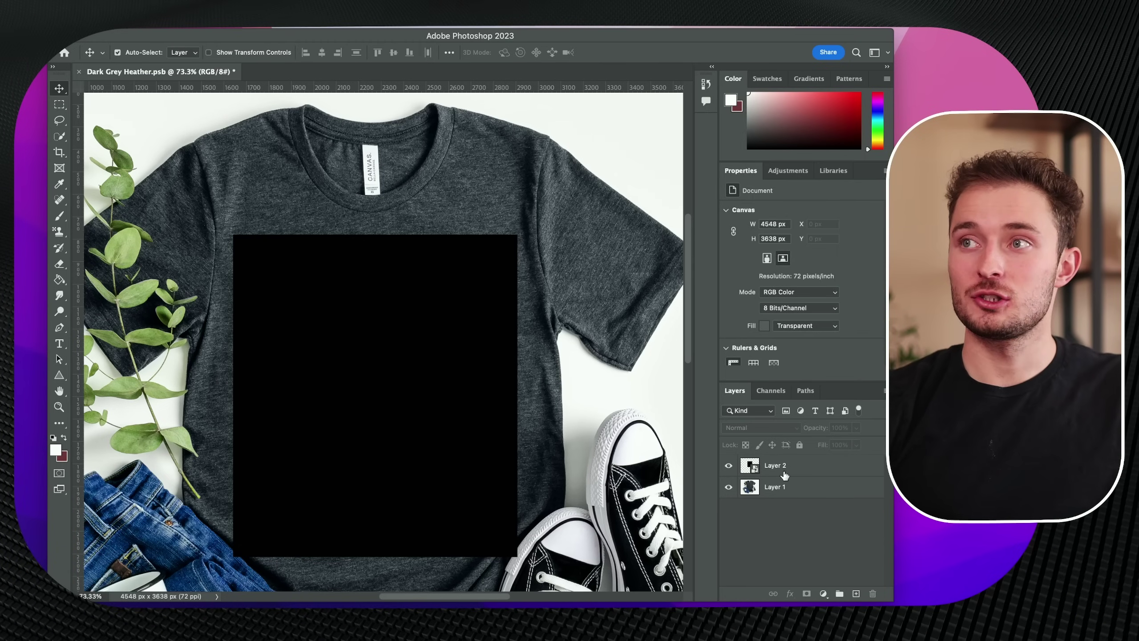
Duplicate the black smart object layer and hide the copy at 0% opacity.
{"action": "left_click", "coordinate": [728, 466]}
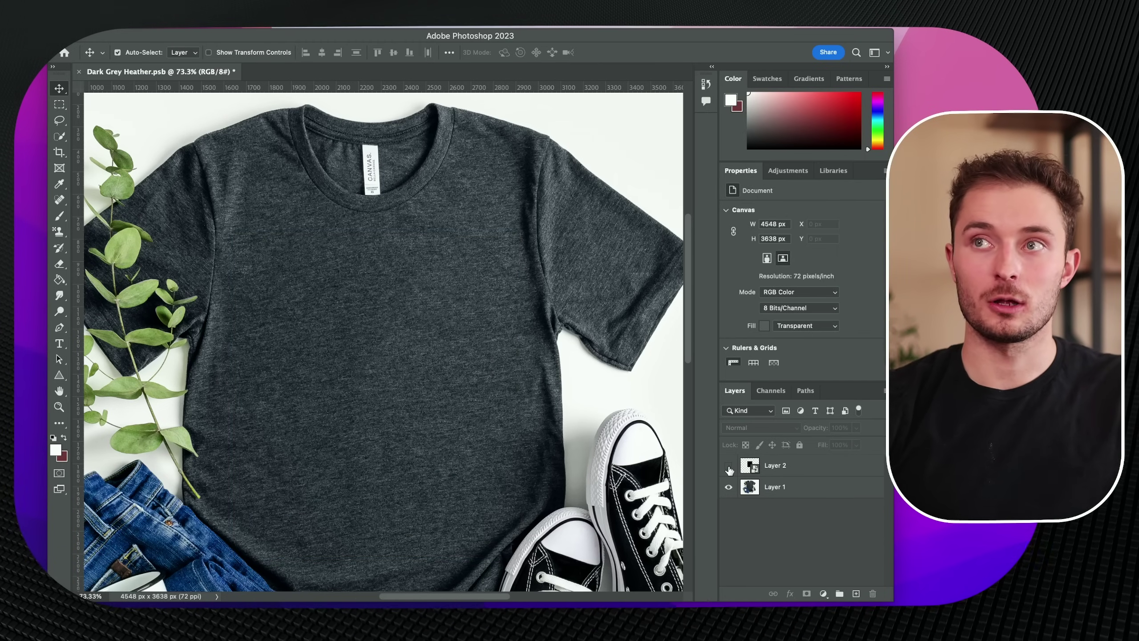
{"action": "left_click", "coordinate": [729, 466]}
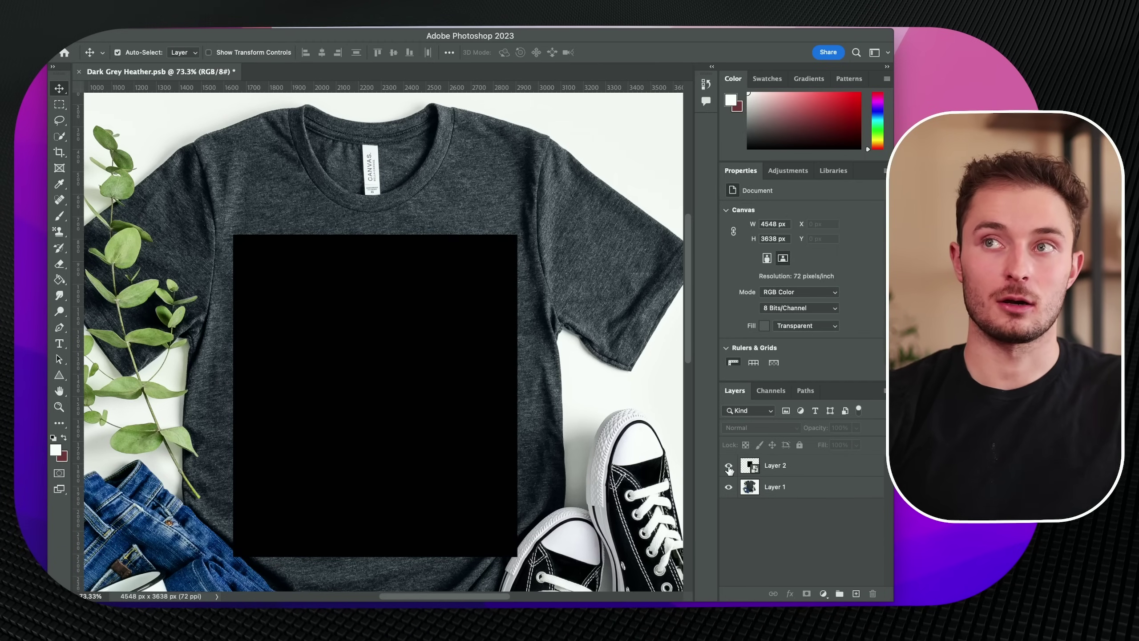
{"action": "left_click", "coordinate": [826, 471]}
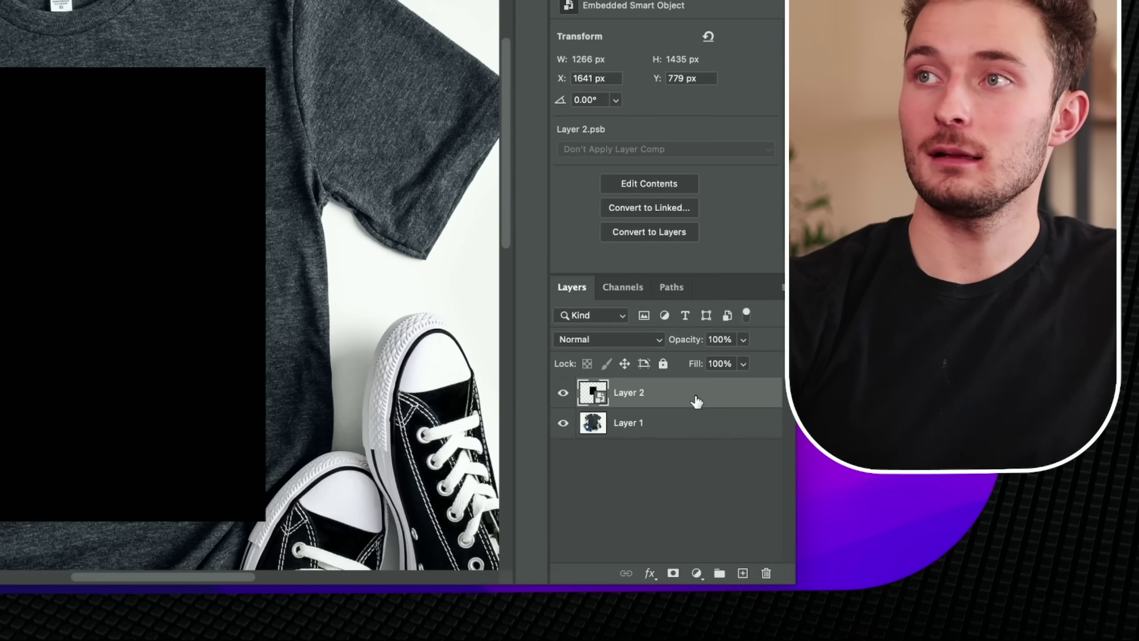
{"action": "key", "text": "super+j"}
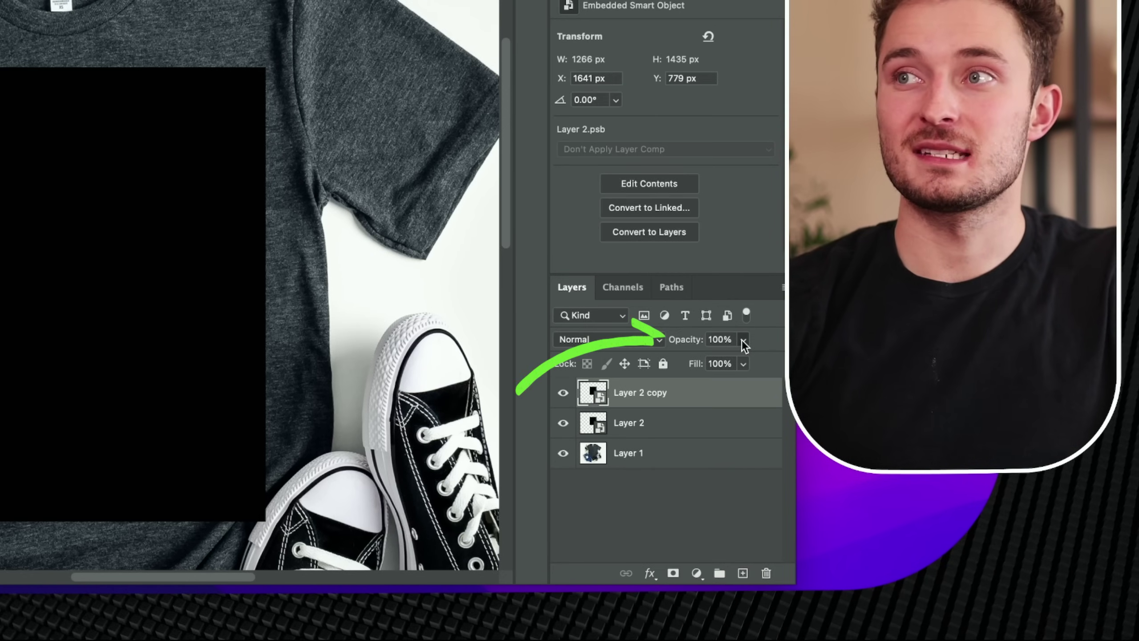
{"action": "left_click_drag", "start_coordinate": [742, 340], "coordinate": [642, 368]}
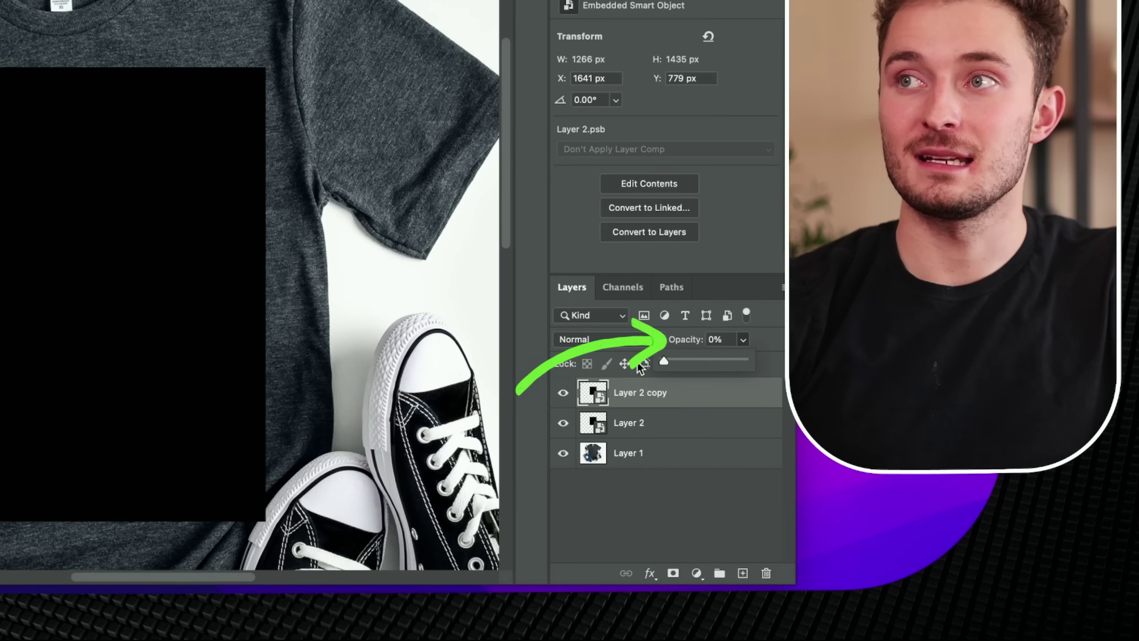
{"action": "left_click", "coordinate": [563, 393]}
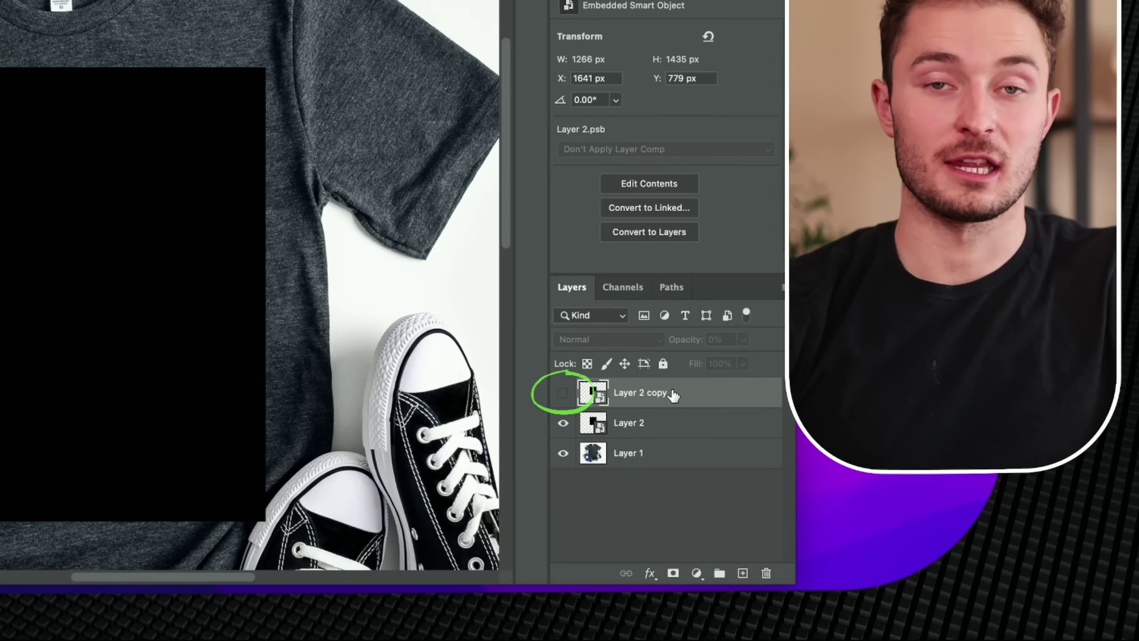
Add a Solid Color adjustment layer directly above Layer 2, filled with lime green (29e21b).
{"action": "left_click", "coordinate": [668, 426]}
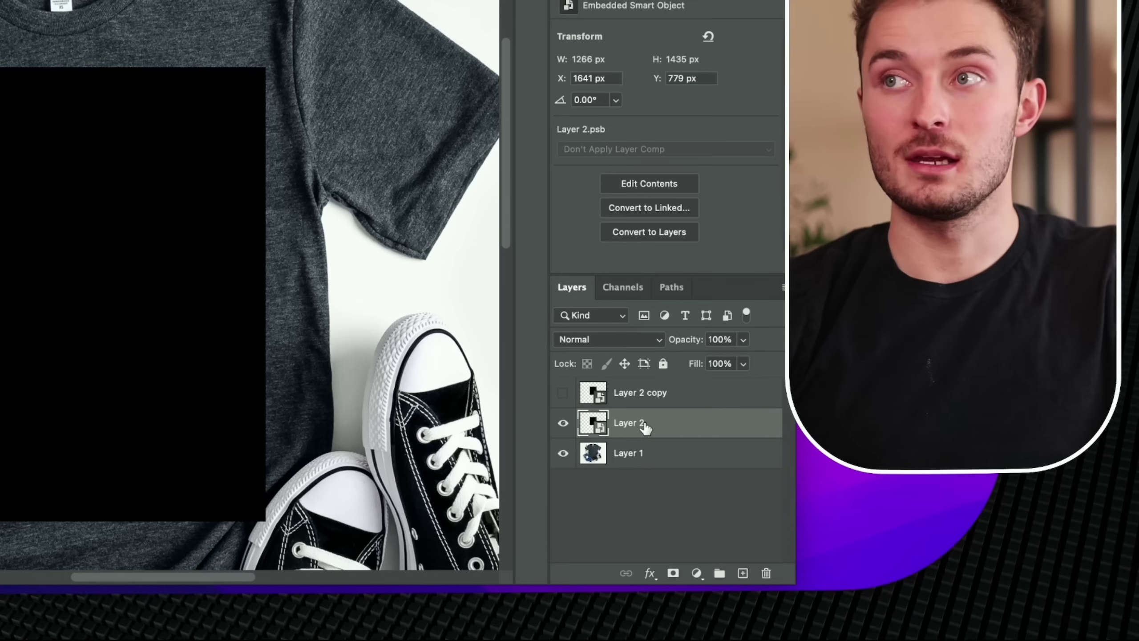
{"action": "left_click", "coordinate": [696, 573]}
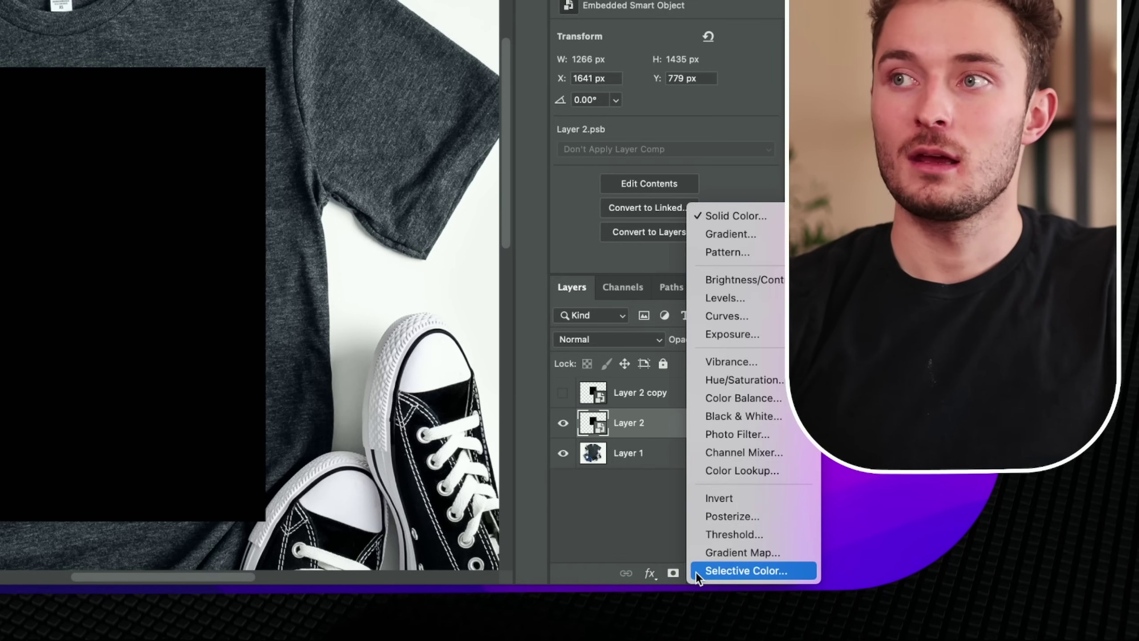
{"action": "left_click", "coordinate": [699, 215]}
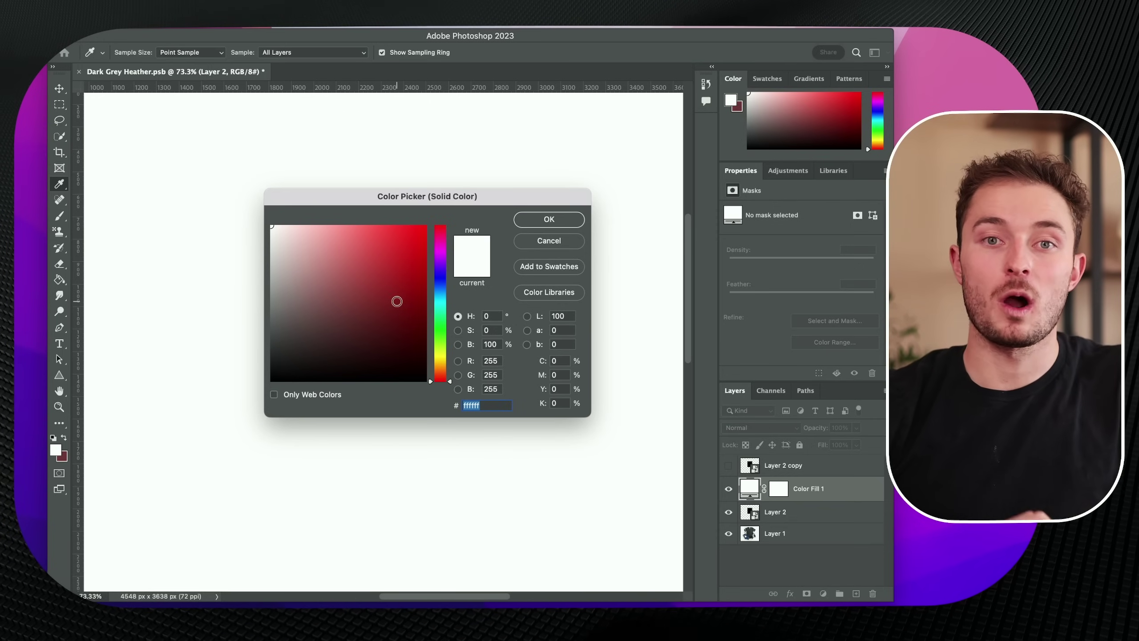
{"action": "left_click_drag", "start_coordinate": [343, 325], "coordinate": [259, 420]}
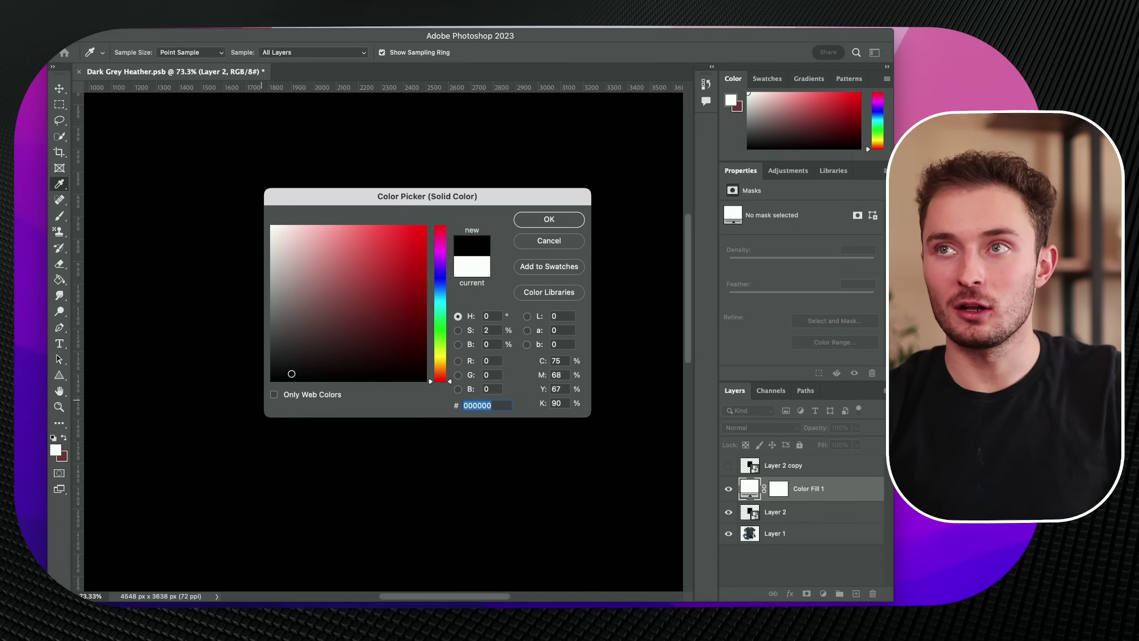
{"action": "left_click", "coordinate": [400, 249]}
{"action": "left_click", "coordinate": [444, 332]}
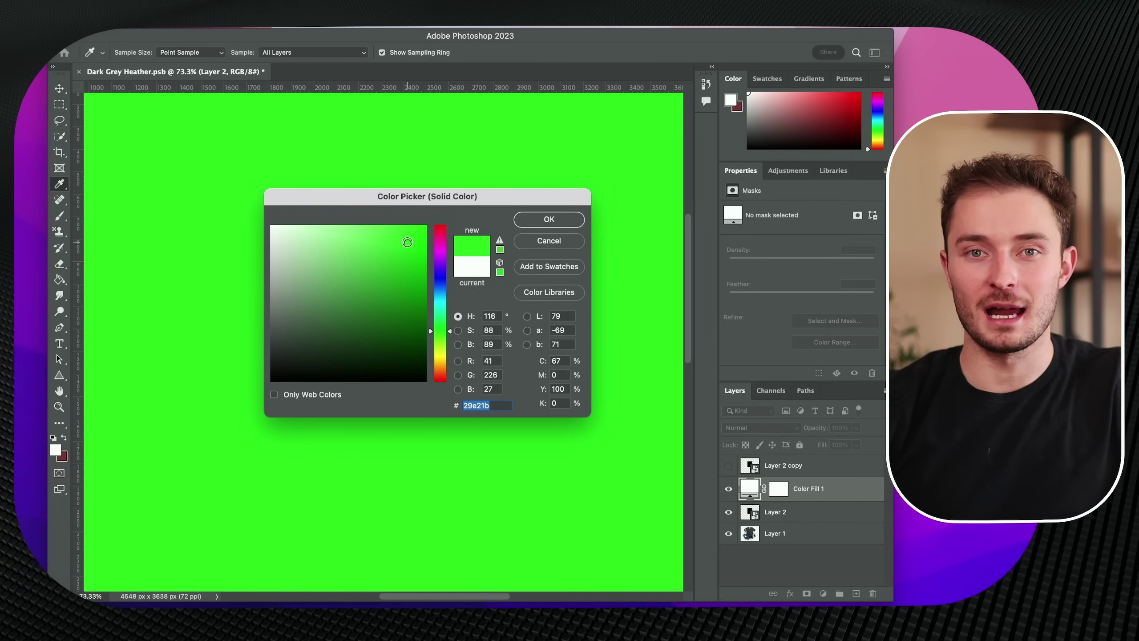
{"action": "left_click", "coordinate": [560, 225]}
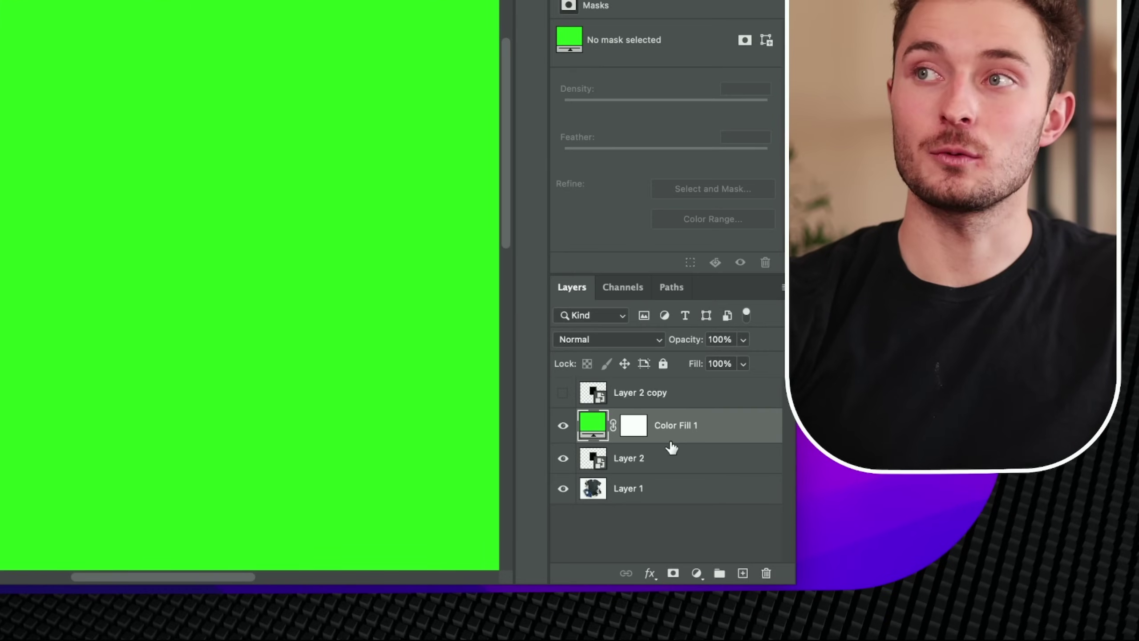
Clip the lime green Color Fill 1 layer to the smart object on Layer 2.
{"action": "left_click_drag", "start_coordinate": [802, 499], "coordinate": [815, 506]}
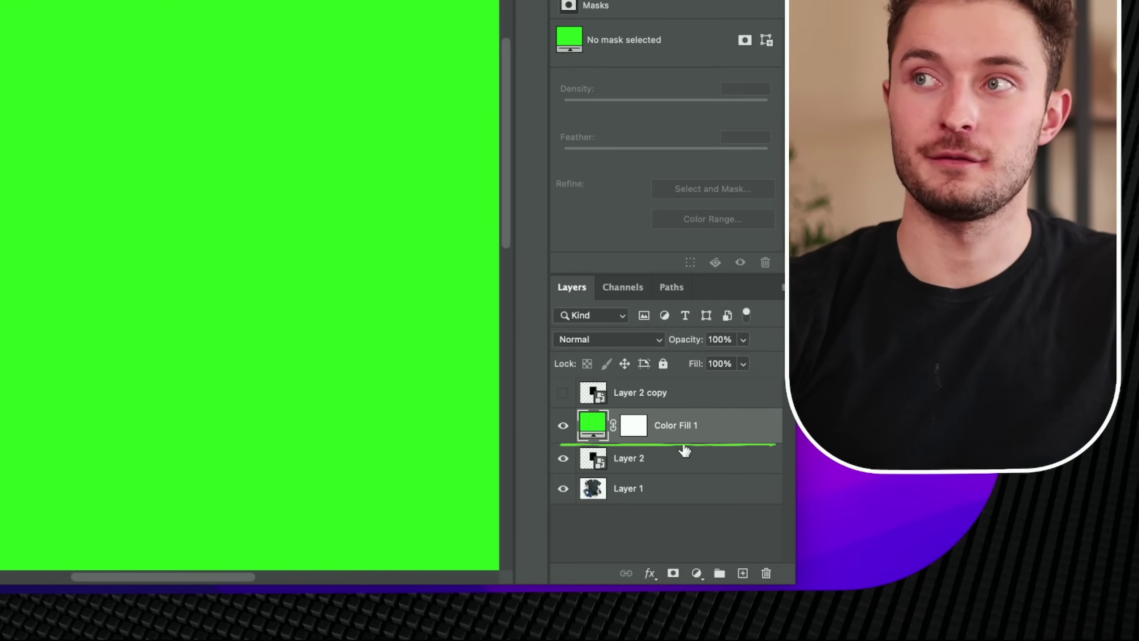
{"action": "mouse_move", "coordinate": [685, 449]}
{"action": "left_mouse_down"}
{"action": "mouse_move", "coordinate": [649, 457]}
{"action": "mouse_move", "coordinate": [680, 442]}
{"action": "left_mouse_up"}
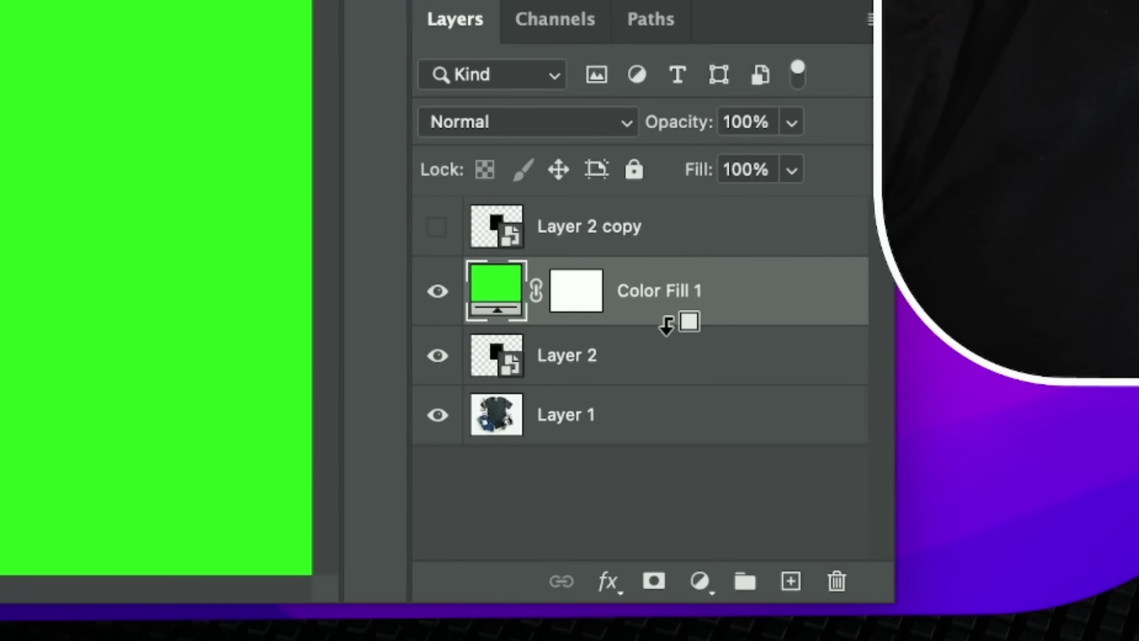
{"action": "left_click", "coordinate": [666, 324], "text": "alt"}
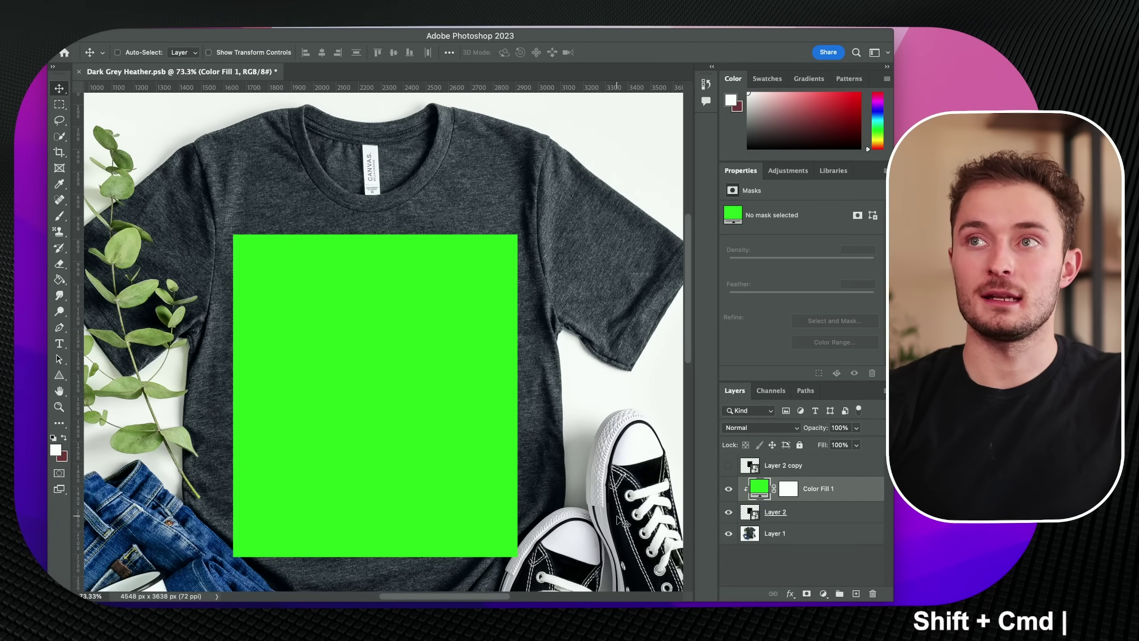
Save the recolored mockup as Dark Grey Heather - lime green.psb in the Mockups folder.
{"action": "key", "text": "shift+super+s"}
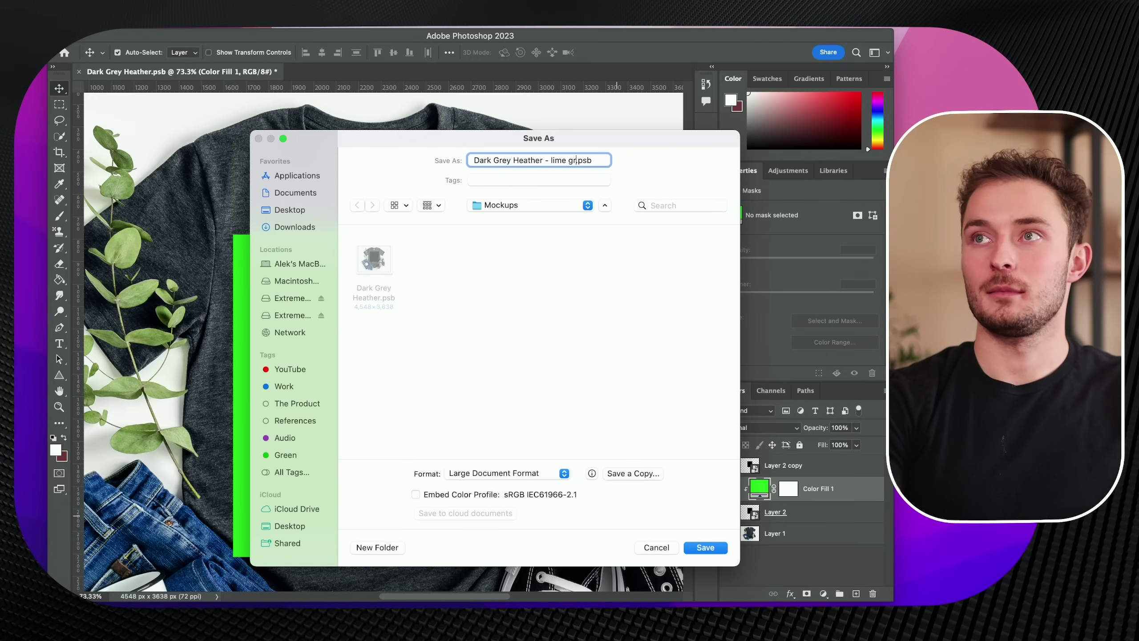
{"action": "left_click", "coordinate": [706, 548]}
{"action": "left_click", "coordinate": [637, 260]}
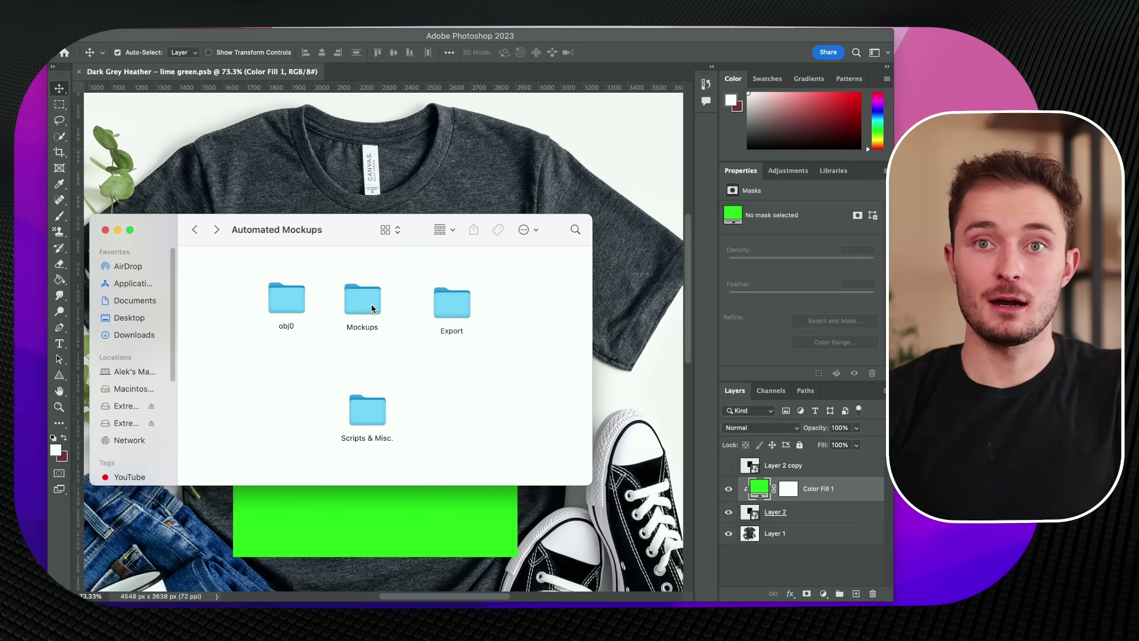
In Finder, open the Mockups folder and enlarge its icons to compare the black and lime green mockup files.
{"action": "double_click", "coordinate": [368, 309]}
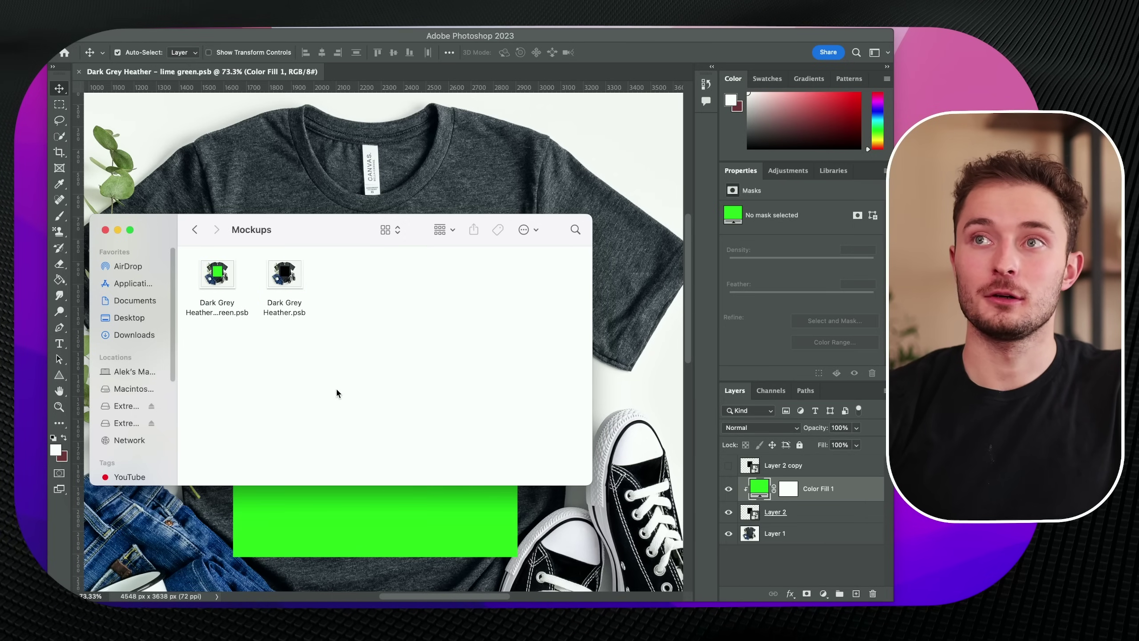
{"action": "left_click_drag", "start_coordinate": [336, 390], "coordinate": [304, 393]}
{"action": "left_click", "coordinate": [305, 393]}
{"action": "key", "text": "super+equal"}
{"action": "key", "text": "super+equal"}
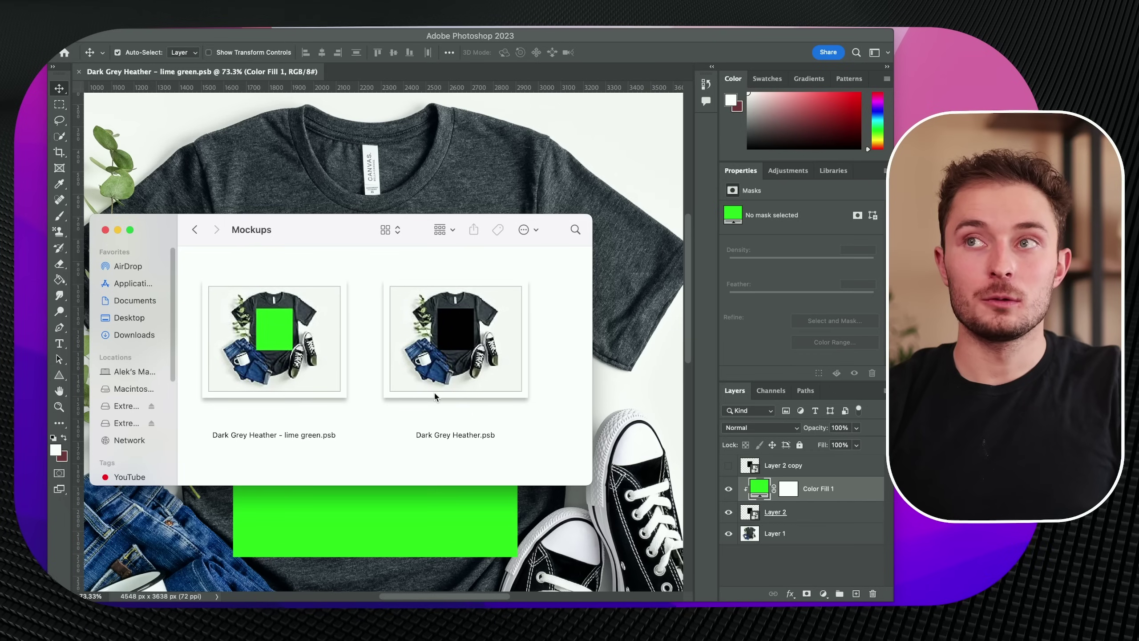
{"action": "left_click", "coordinate": [442, 386]}
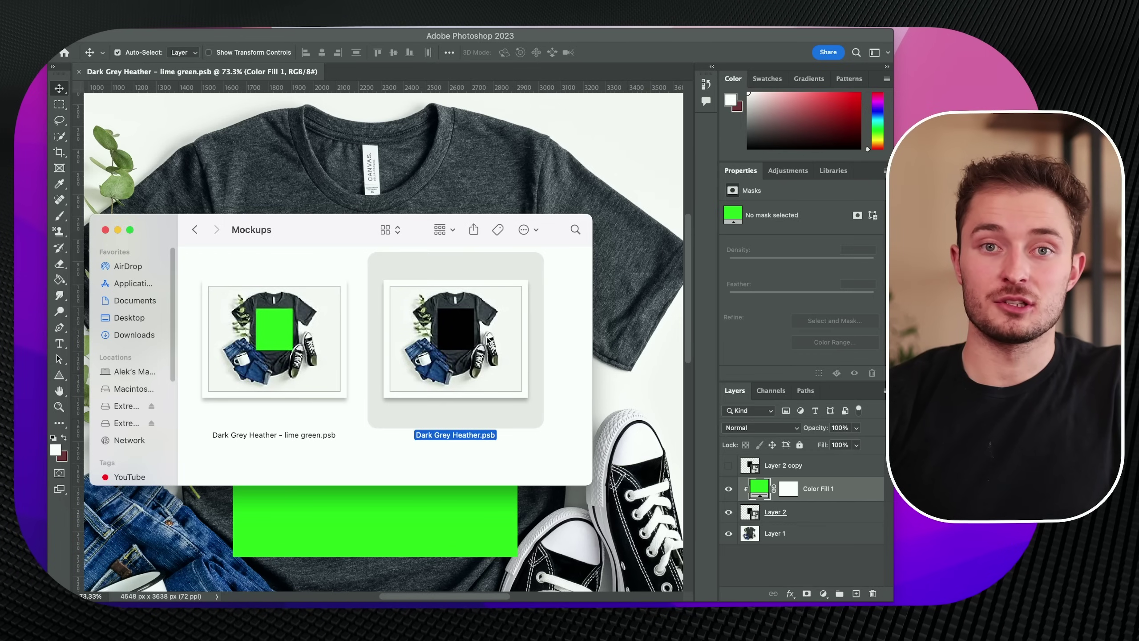
{"action": "left_click", "coordinate": [328, 344]}
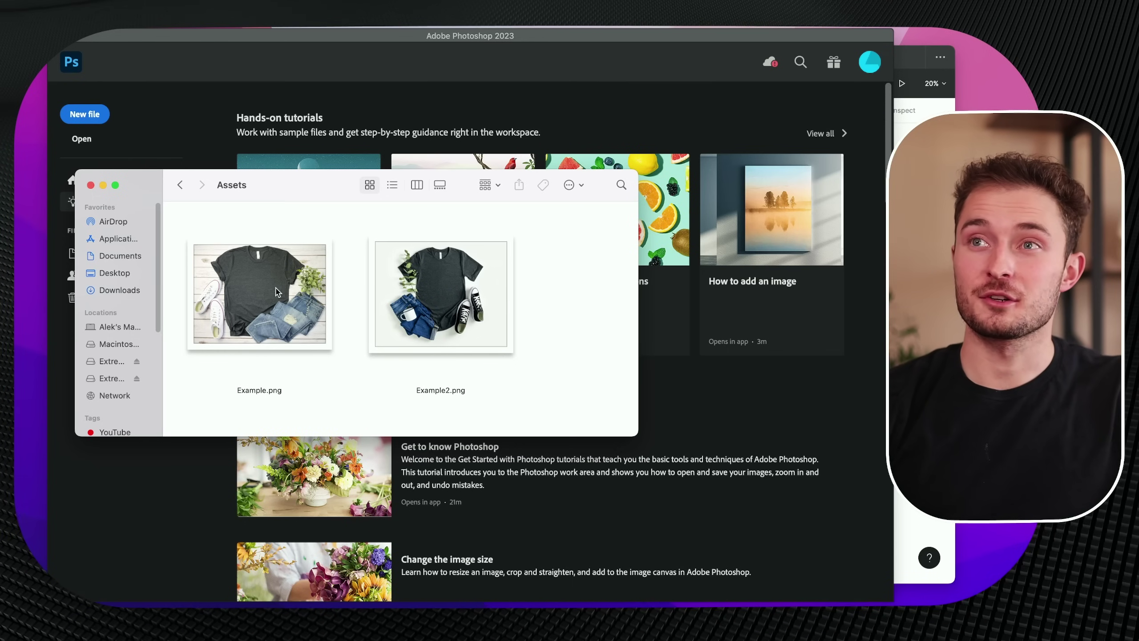
Open Example.png from the Assets folder in Photoshop.
{"action": "right_click", "coordinate": [277, 291]}
{"action": "mouse_move", "coordinate": [309, 309]}
{"action": "left_click", "coordinate": [460, 357]}
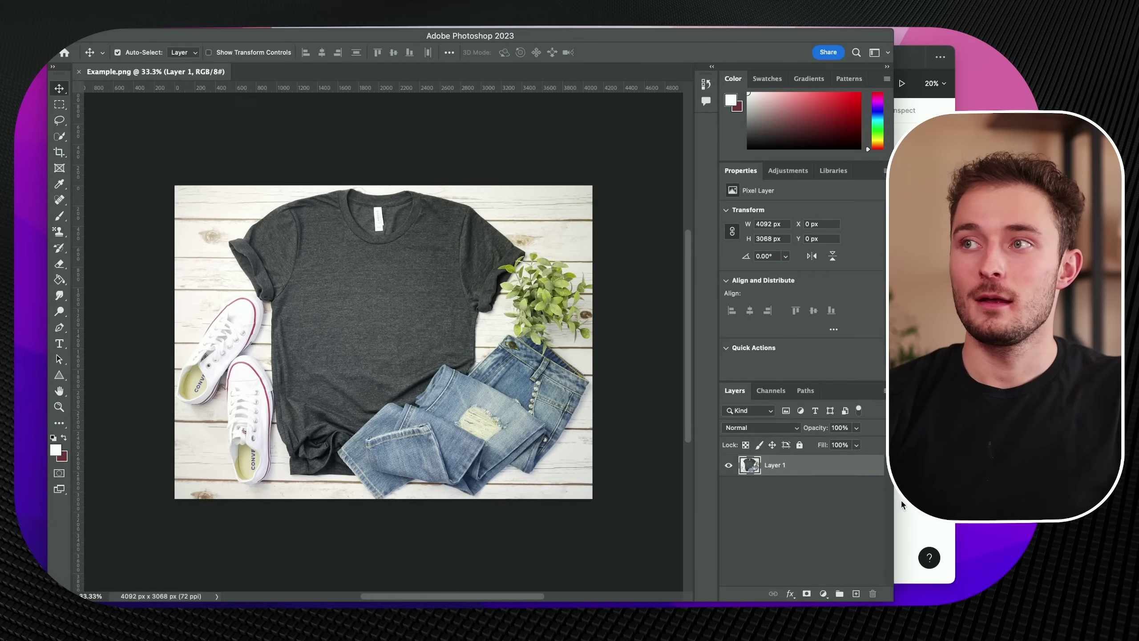
Switch to Figma and draw a 2111 × 2394 rectangle covering the whole print grid on the T-shirt template.
{"action": "left_click", "coordinate": [902, 504]}
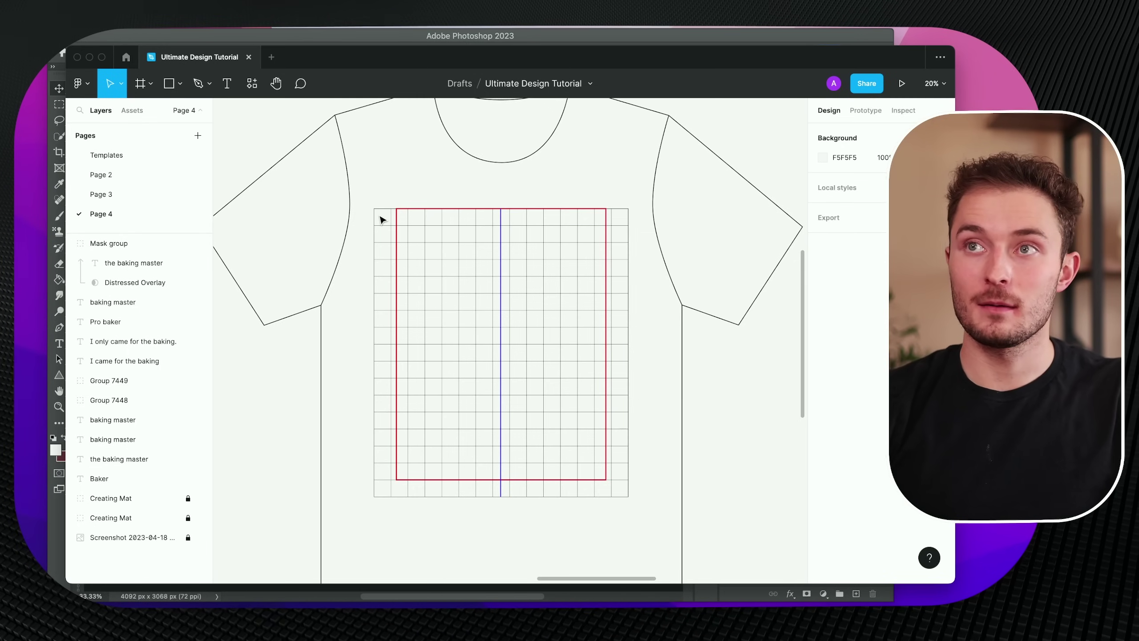
{"action": "key", "text": "r"}
{"action": "left_click_drag", "start_coordinate": [375, 208], "coordinate": [628, 498]}
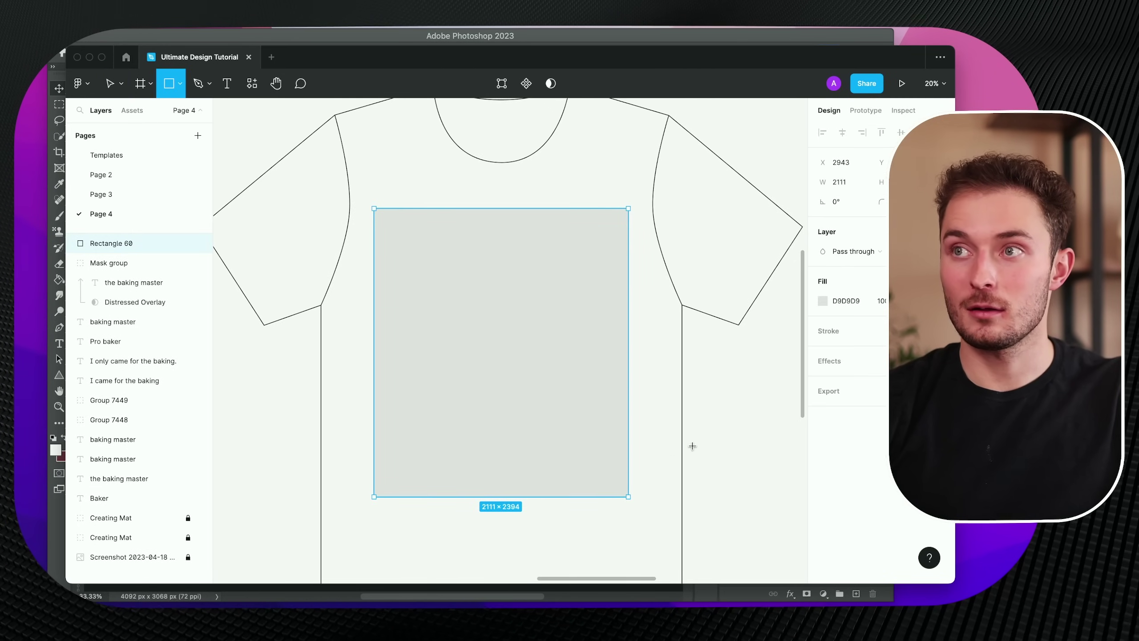
Fill the new rectangle over the print grid with solid black (000000).
{"action": "left_click", "coordinate": [822, 300]}
{"action": "left_click_drag", "start_coordinate": [699, 389], "coordinate": [612, 502]}
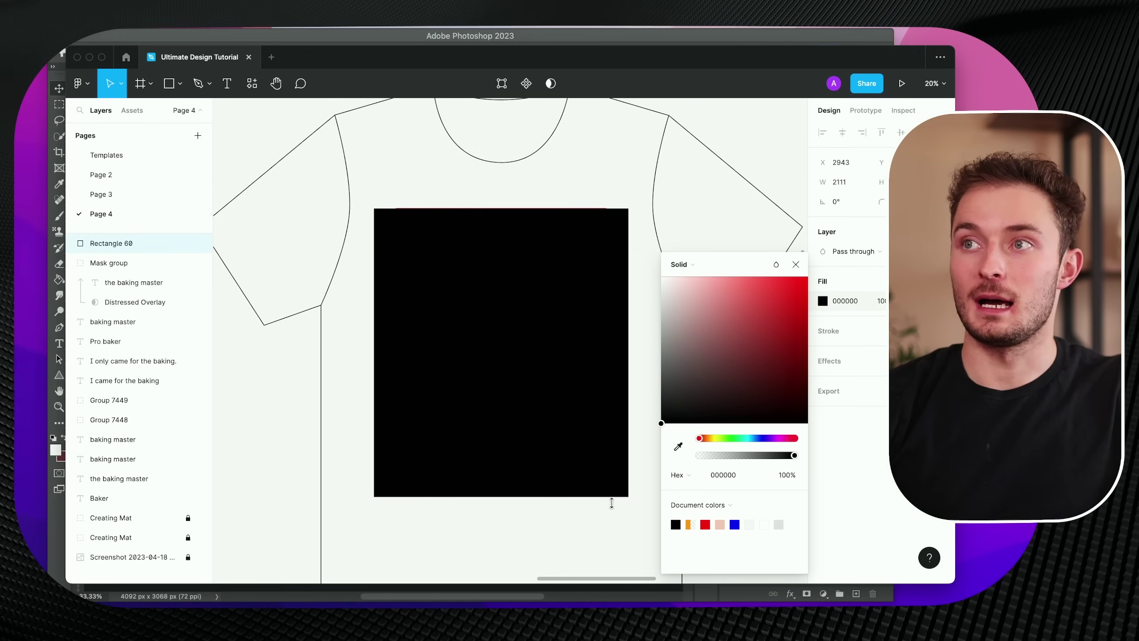
{"action": "left_click", "coordinate": [612, 503]}
Copy the black rectangle as PNG, paste it into Example.png in Photoshop, and convert the pasted layer to a smart object.
{"action": "left_click", "coordinate": [570, 418]}
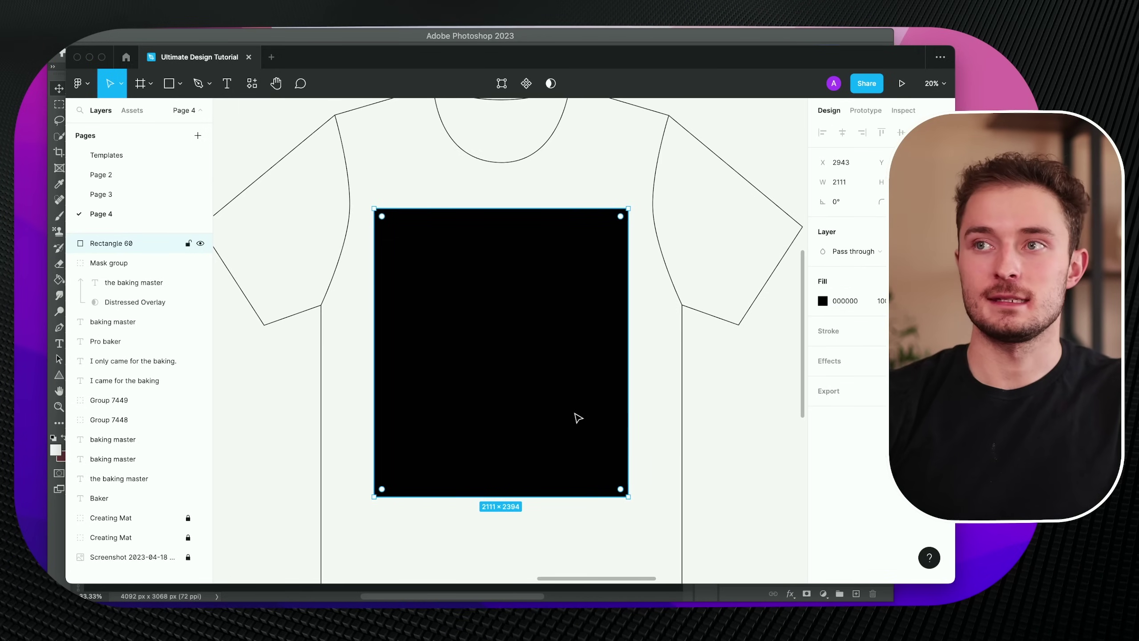
{"action": "key", "text": "super+shift+c"}
{"action": "left_click", "coordinate": [617, 586]}
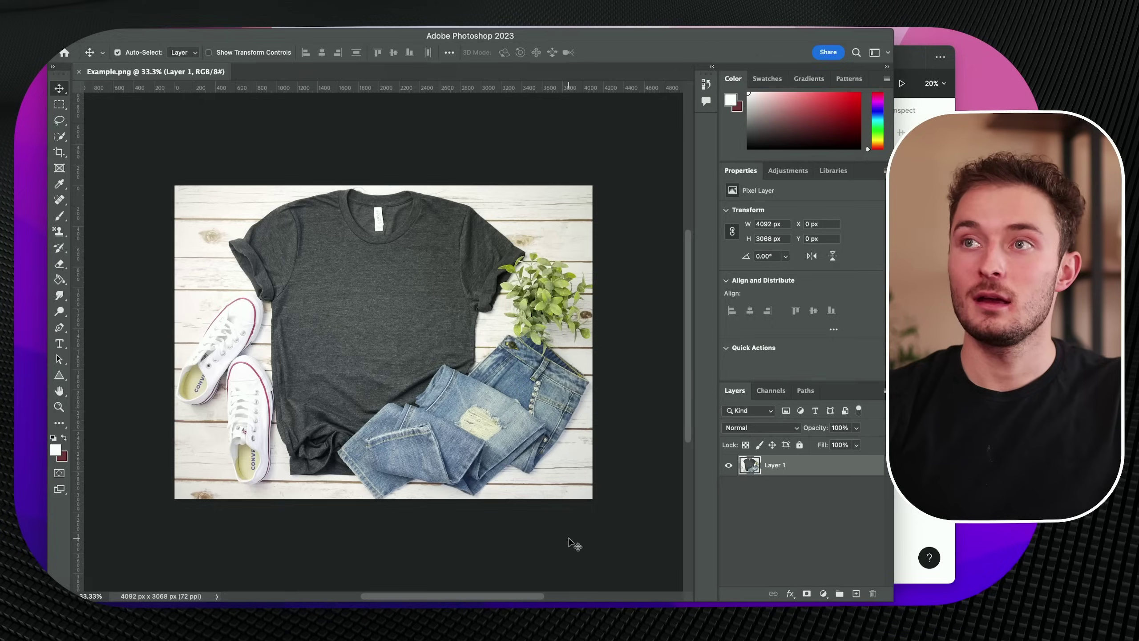
{"action": "key", "text": "super+v"}
{"action": "right_click", "coordinate": [816, 462]}
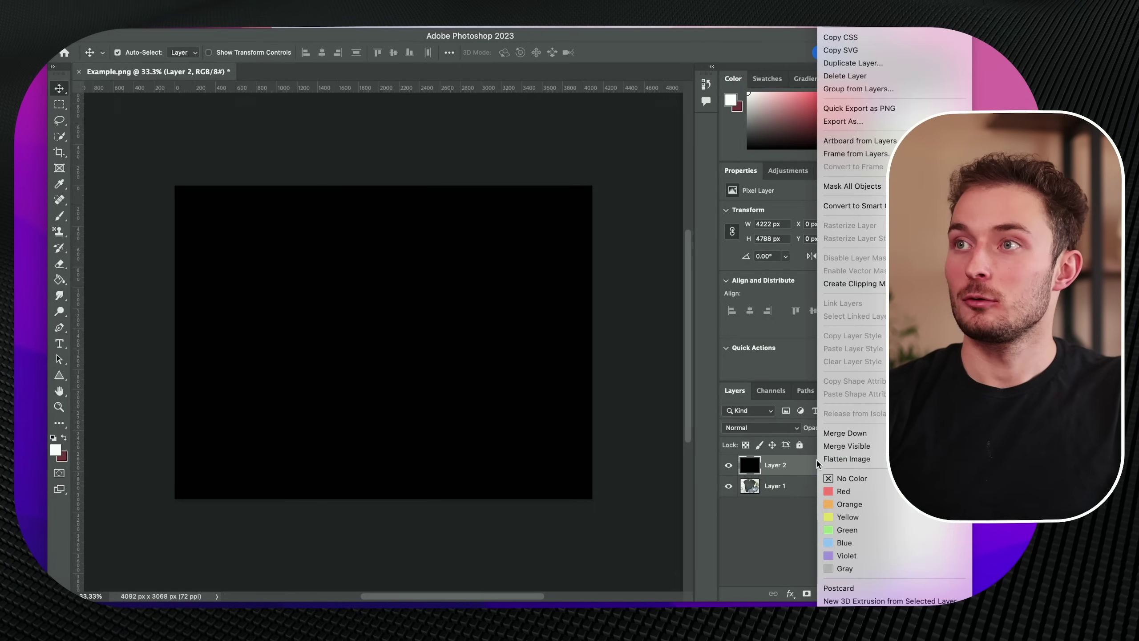
{"action": "left_click", "coordinate": [830, 205]}
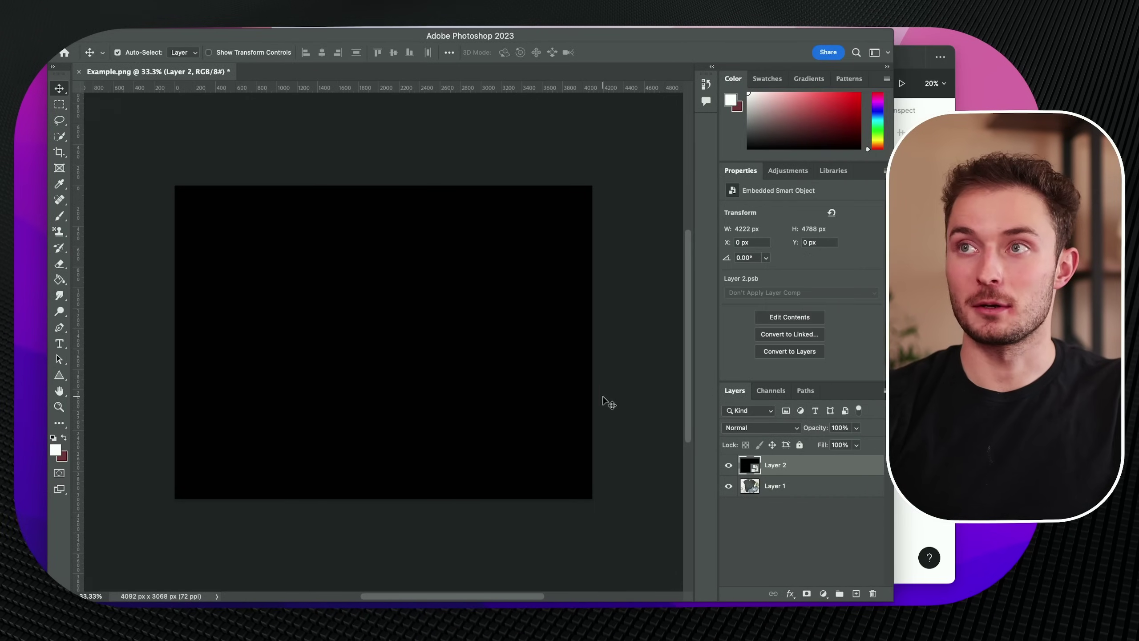
Scale the black smart object down to about 34.8% and position it over the T-shirt's chest just below the collar.
{"action": "key", "text": "super+t"}
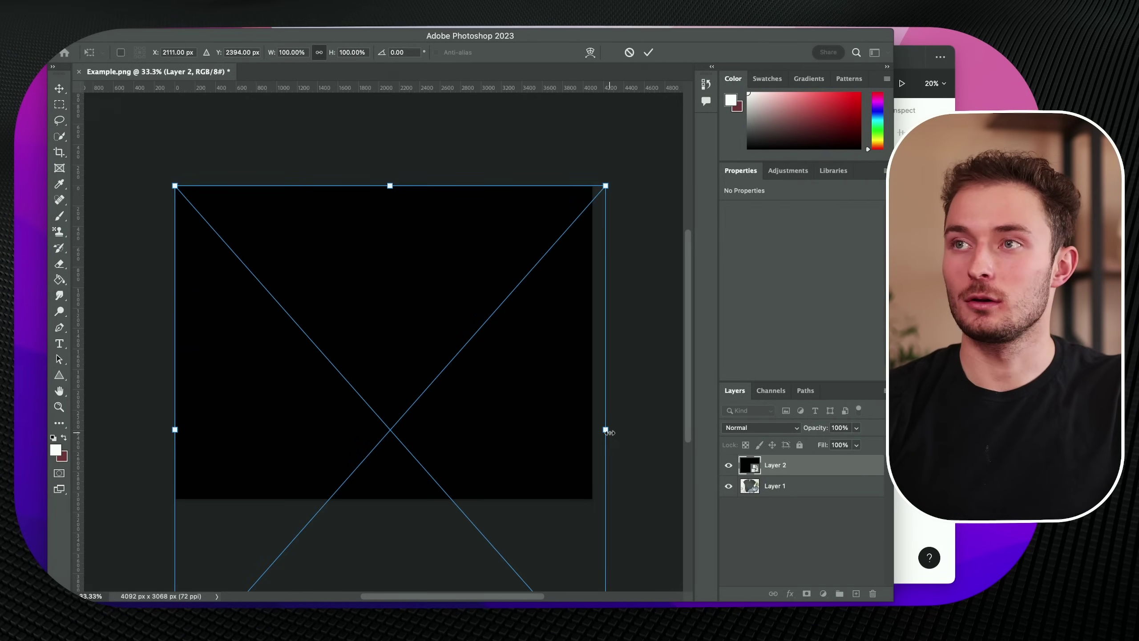
{"action": "left_click_drag", "start_coordinate": [605, 429], "coordinate": [448, 376]}
{"action": "scroll", "coordinate": [394, 289], "scroll_direction": "up", "scroll_amount": 3}
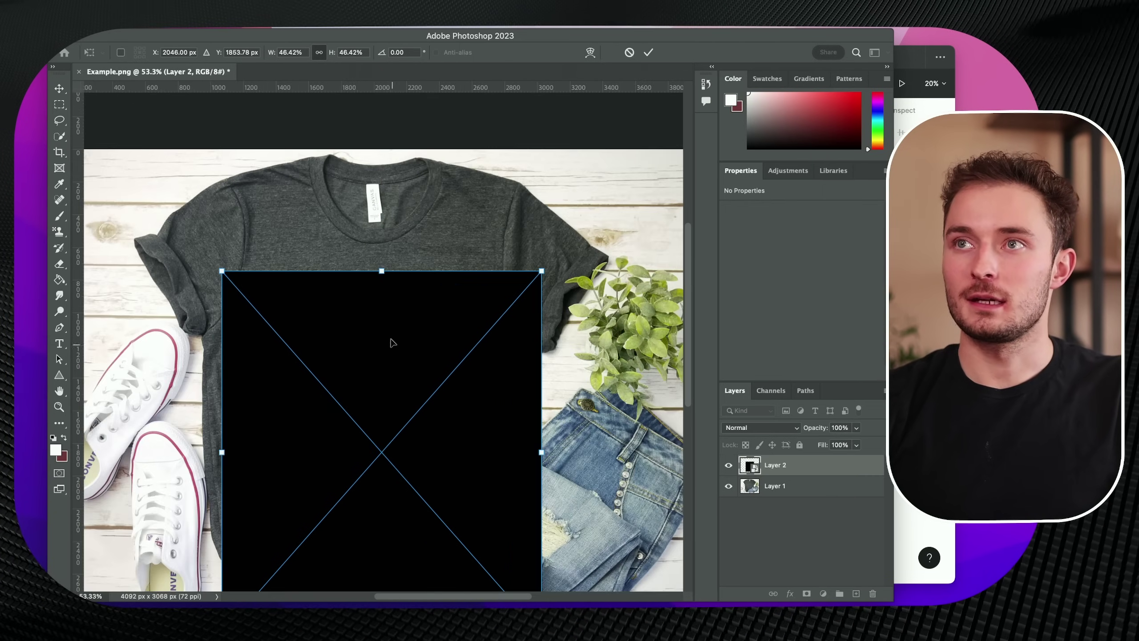
{"action": "left_click_drag", "start_coordinate": [380, 268], "coordinate": [381, 338]}
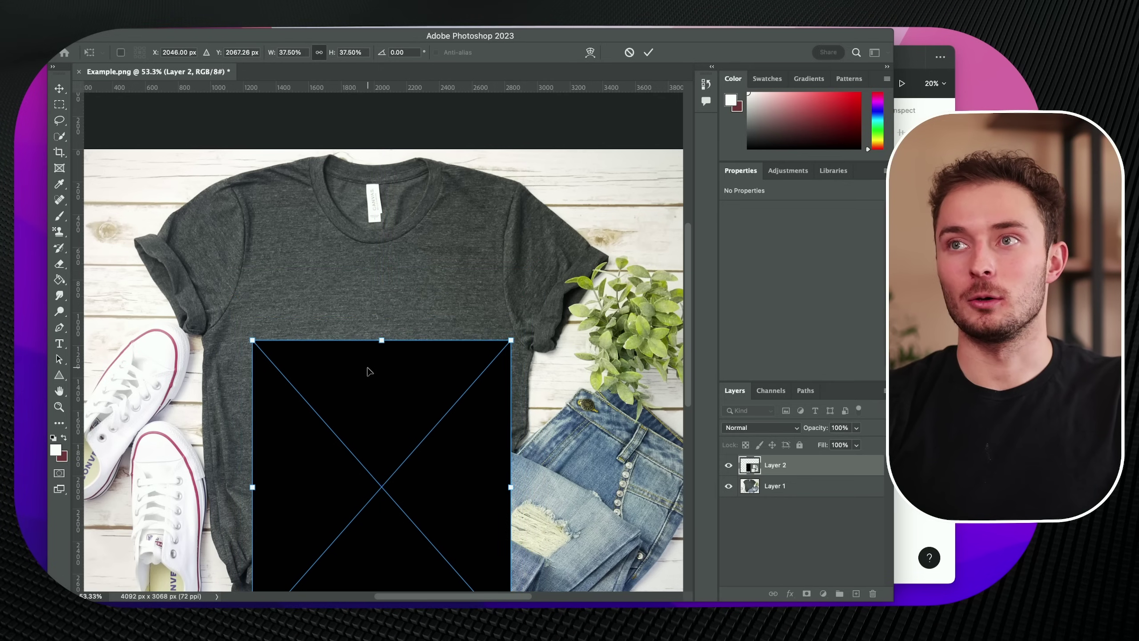
{"action": "left_click_drag", "start_coordinate": [389, 442], "coordinate": [377, 359]}
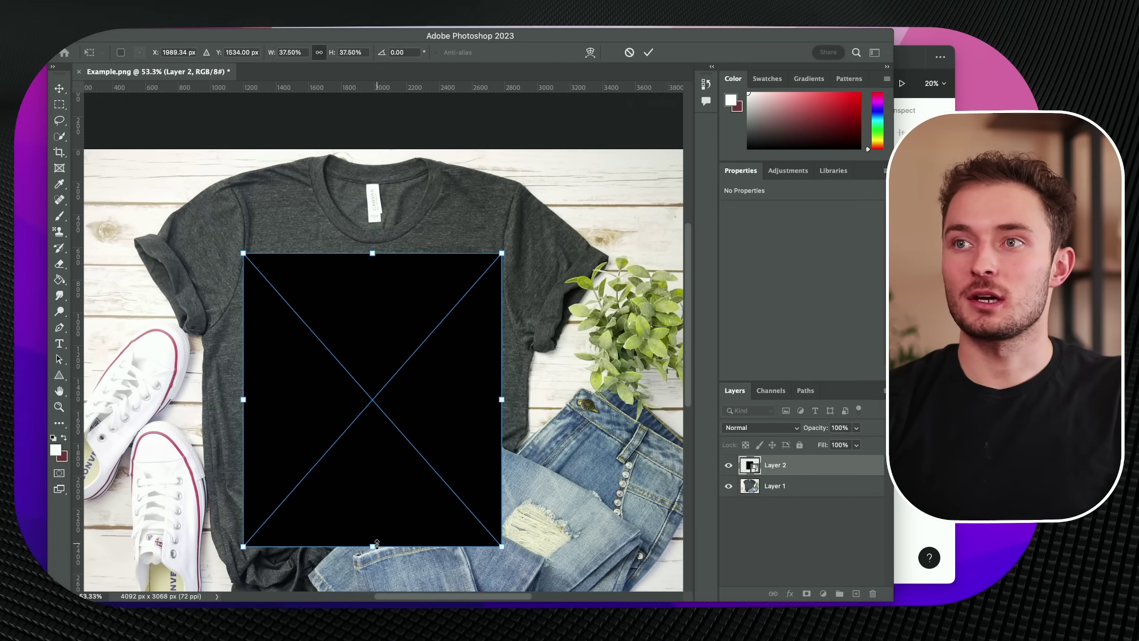
{"action": "mouse_move", "coordinate": [377, 544]}
{"action": "left_mouse_down"}
{"action": "mouse_move", "coordinate": [376, 501]}
{"action": "mouse_move", "coordinate": [376, 524]}
{"action": "left_mouse_up"}
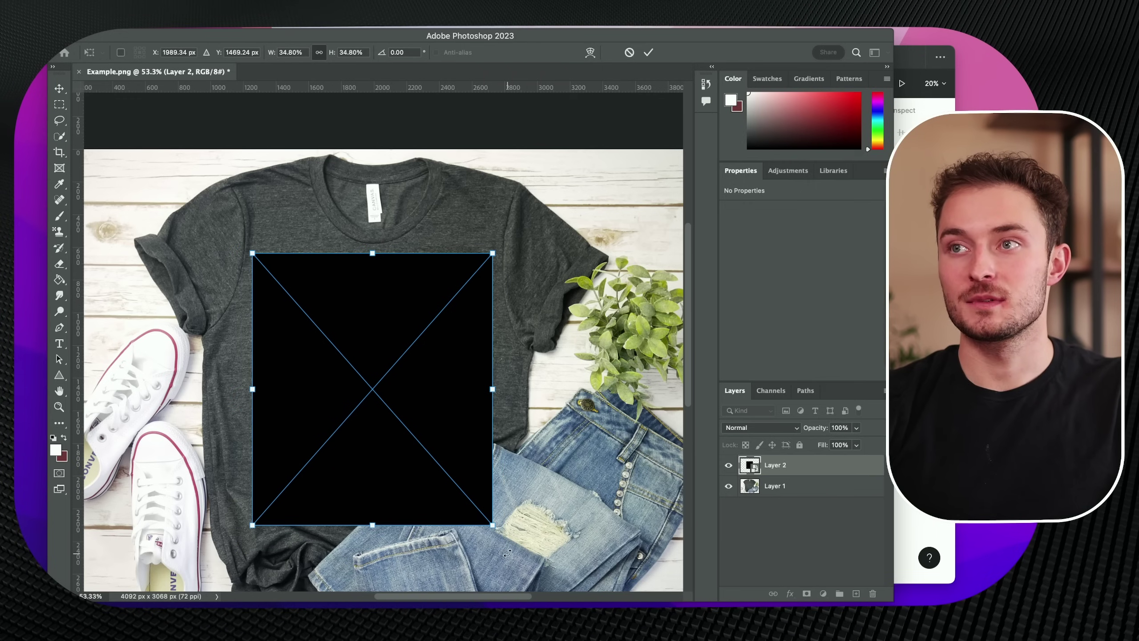
Rotate the smart object about 1.65° to follow the shirt's tilt, adjust its scale to about 35.05%, and apply the transform.
{"action": "left_click_drag", "start_coordinate": [508, 553], "coordinate": [502, 546]}
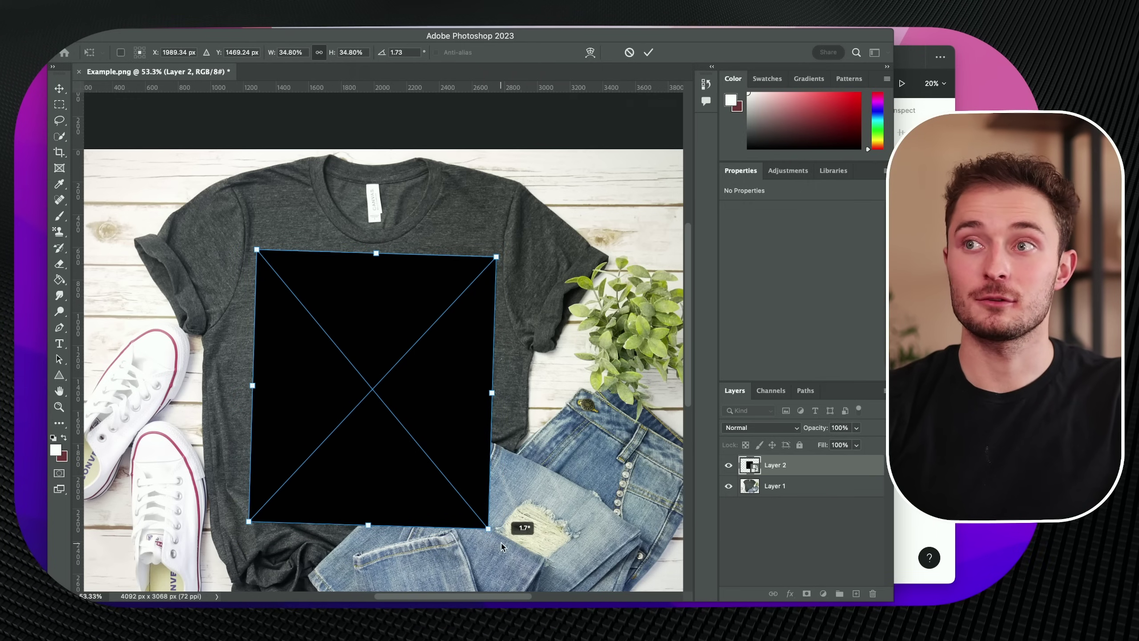
{"action": "mouse_move", "coordinate": [391, 476]}
{"action": "left_mouse_down"}
{"action": "mouse_move", "coordinate": [389, 396]}
{"action": "mouse_move", "coordinate": [388, 483]}
{"action": "left_mouse_up"}
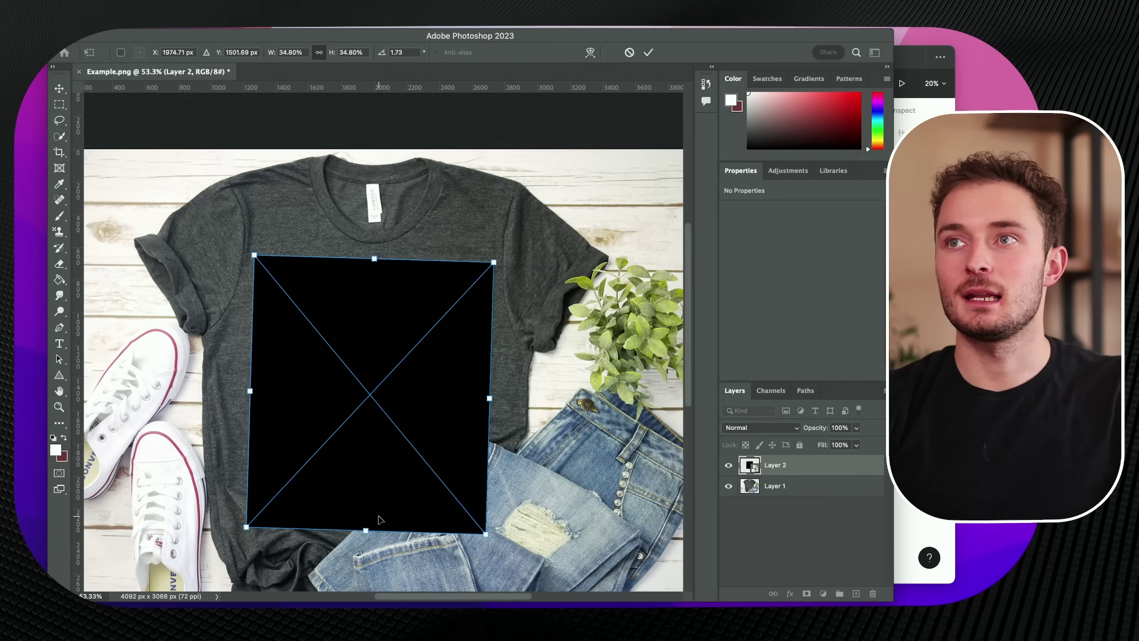
{"action": "left_click_drag", "start_coordinate": [366, 532], "coordinate": [373, 534]}
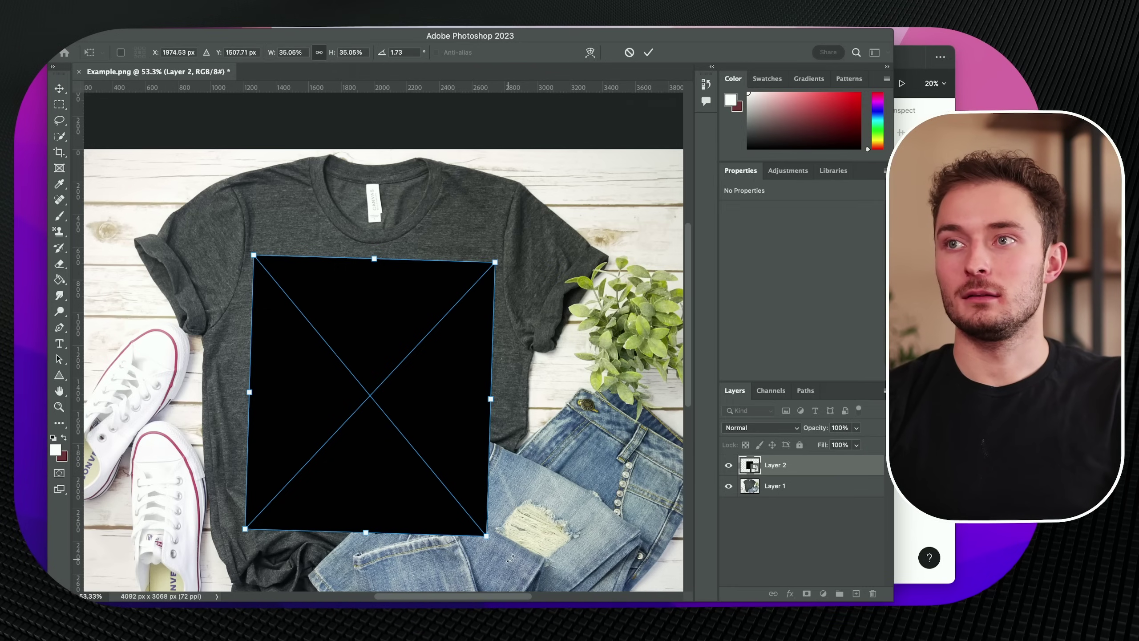
{"action": "left_click_drag", "start_coordinate": [510, 559], "coordinate": [509, 556]}
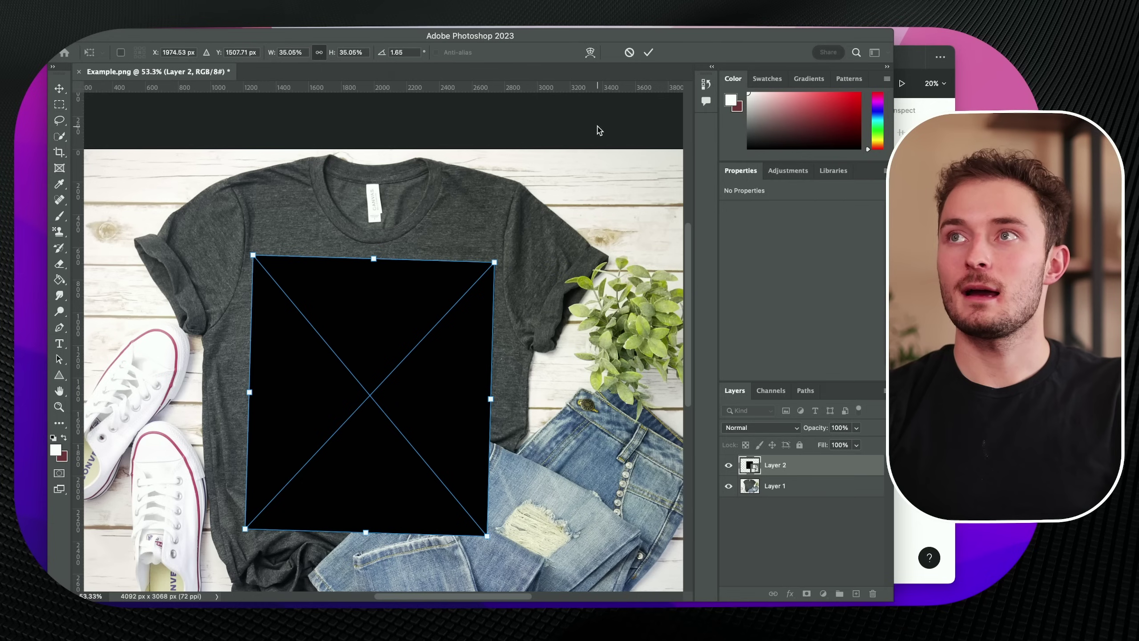
{"action": "left_click", "coordinate": [649, 52]}
{"action": "scroll", "coordinate": [473, 404], "scroll_direction": "left", "scroll_amount": 2}
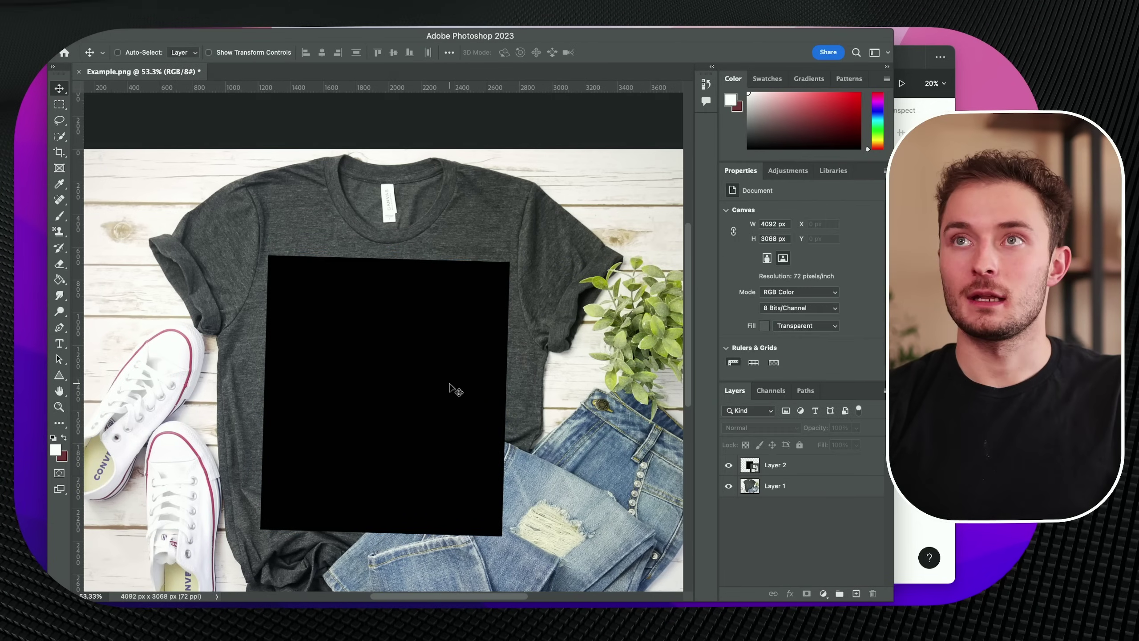
Save the mockup as Dark Grey Heather.psb in the Mockups folder, using Large Document Format with Maximize Compatibility enabled.
{"action": "key", "text": "super+shift+s"}
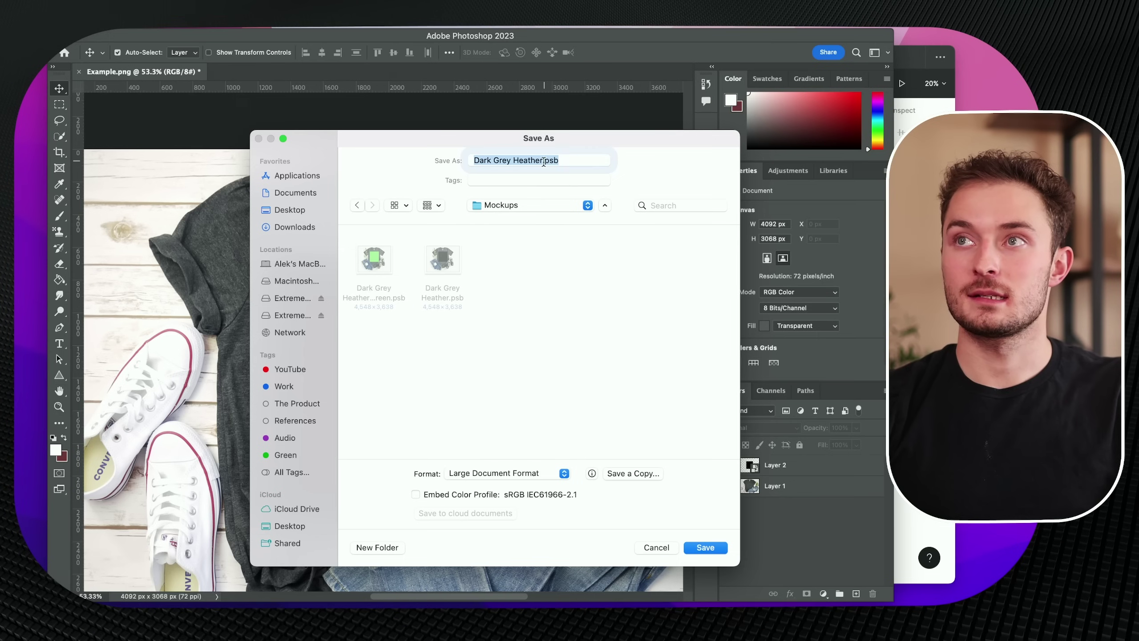
{"action": "left_click", "coordinate": [544, 160]}
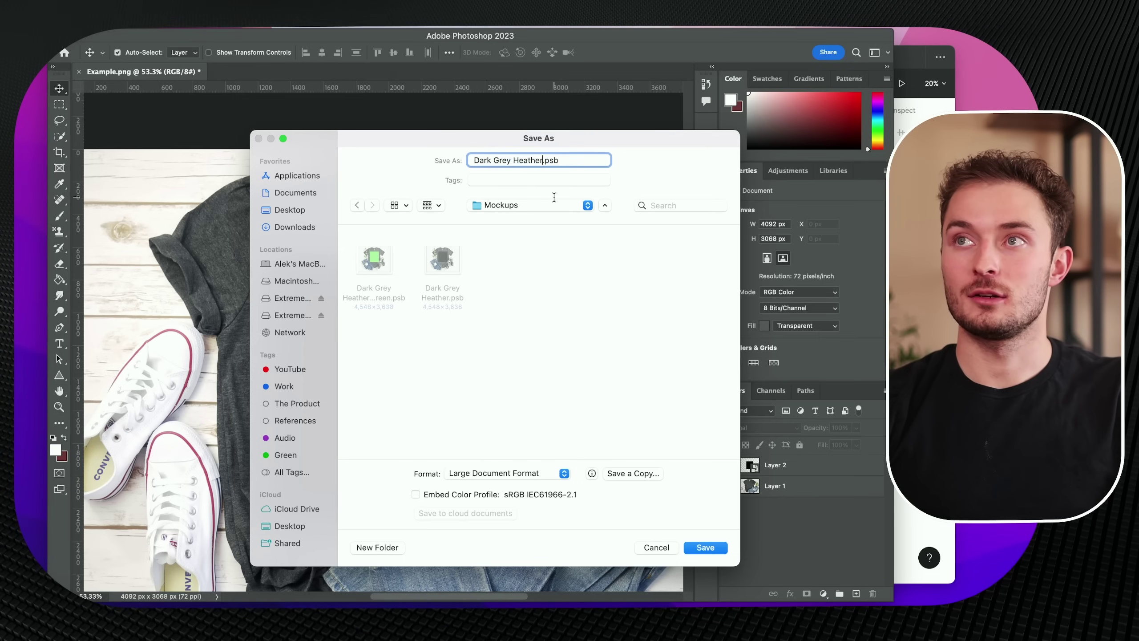
{"action": "key", "text": "Return"}
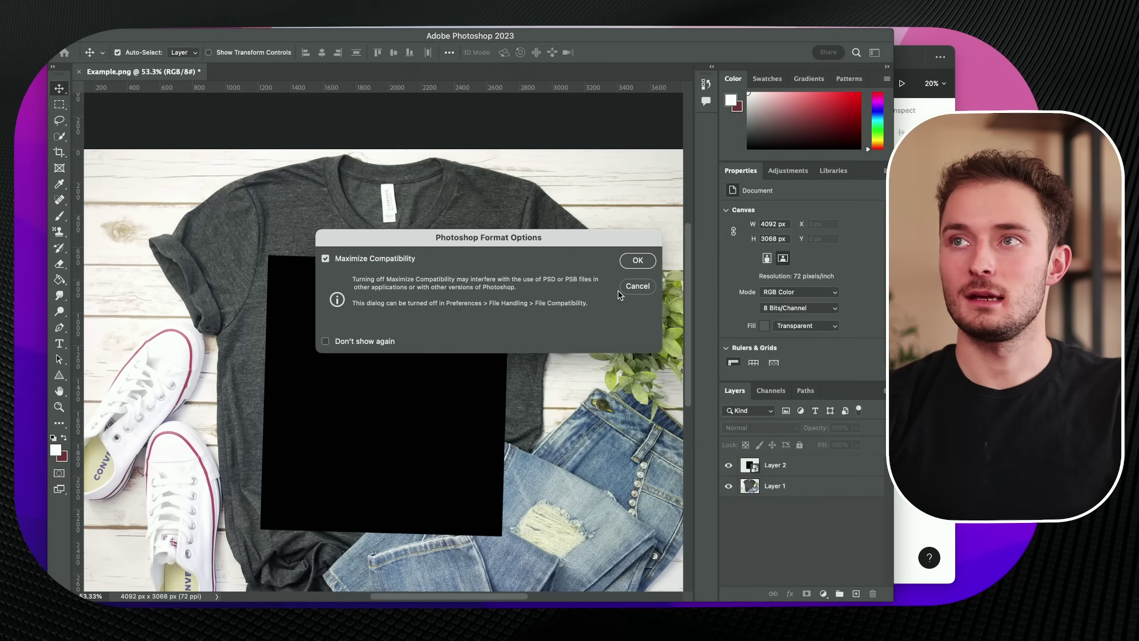
{"action": "left_click", "coordinate": [644, 265]}
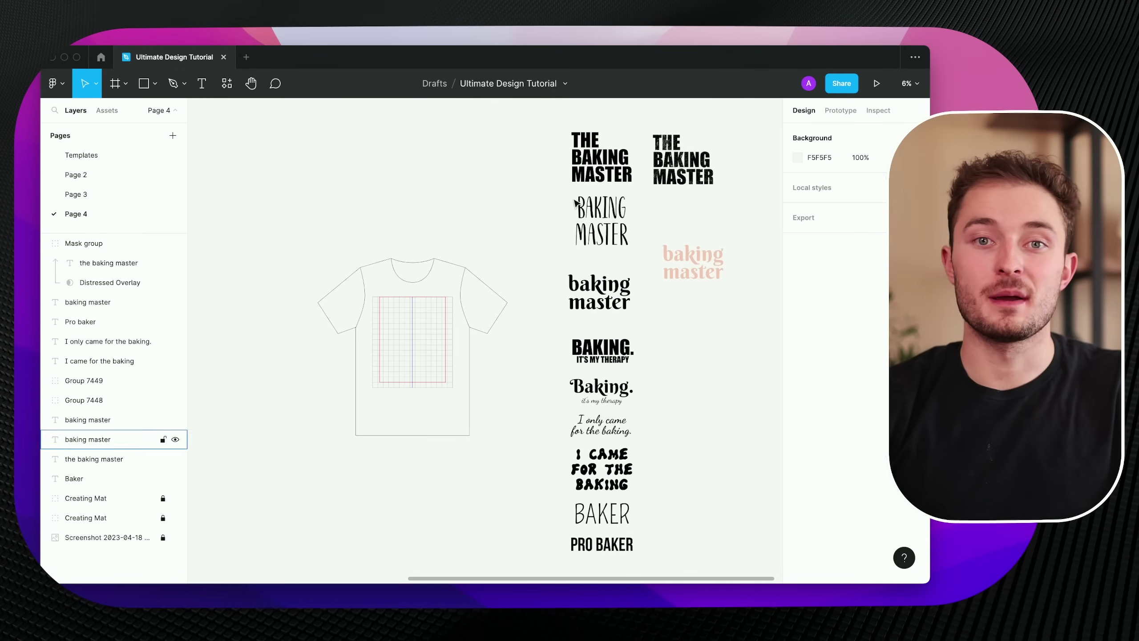
In Figma, examine the column of baking designs and how the creating mat lines up with the print area on the shirt photo.
{"action": "left_click_drag", "start_coordinate": [522, 119], "coordinate": [752, 550]}
{"action": "left_click", "coordinate": [753, 550]}
{"action": "scroll", "coordinate": [692, 386], "scroll_direction": "left", "scroll_amount": 10}
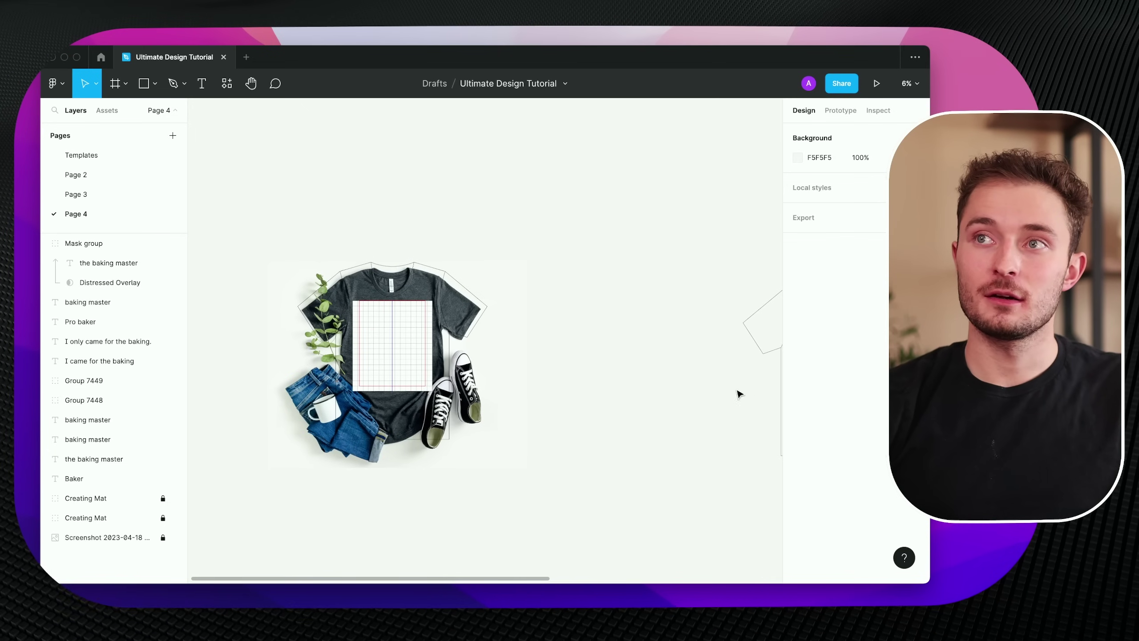
{"action": "scroll", "coordinate": [359, 359], "scroll_direction": "up", "scroll_amount": 3}
{"action": "scroll", "coordinate": [351, 369], "scroll_direction": "up", "scroll_amount": 4}
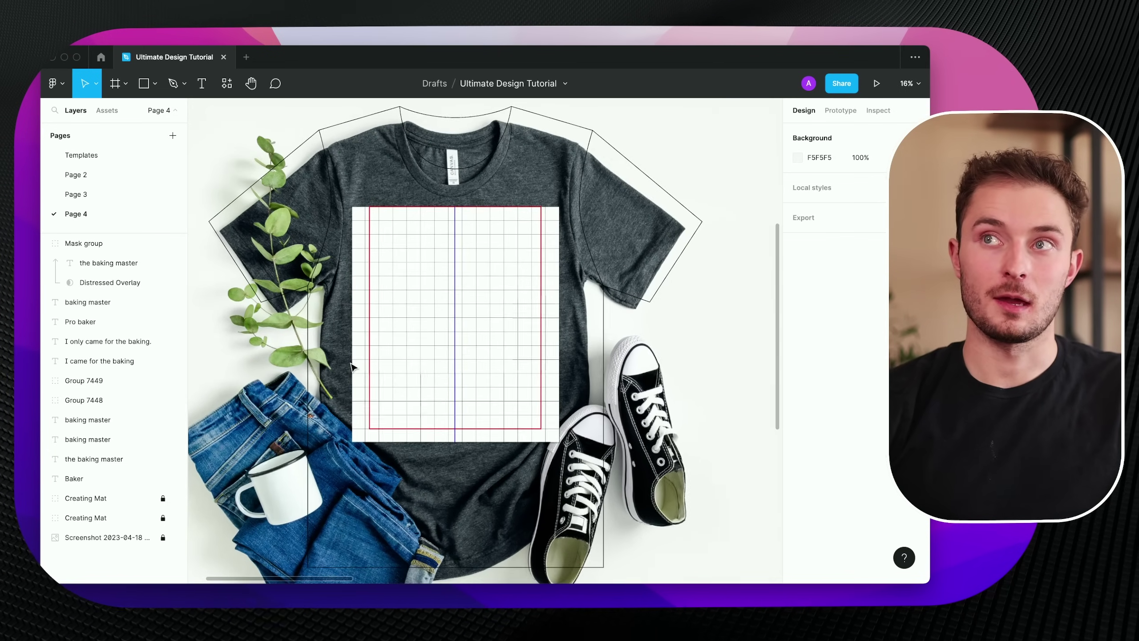
{"action": "scroll", "coordinate": [388, 250], "scroll_direction": "up", "scroll_amount": 2}
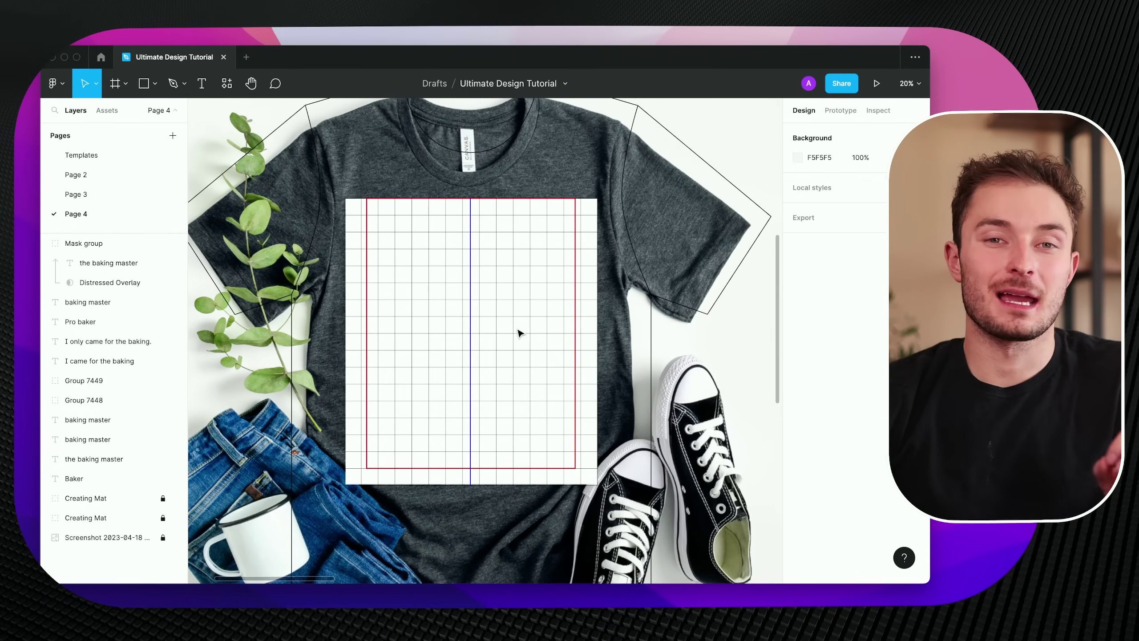
{"action": "scroll", "coordinate": [520, 332], "scroll_direction": "down", "scroll_amount": 5}
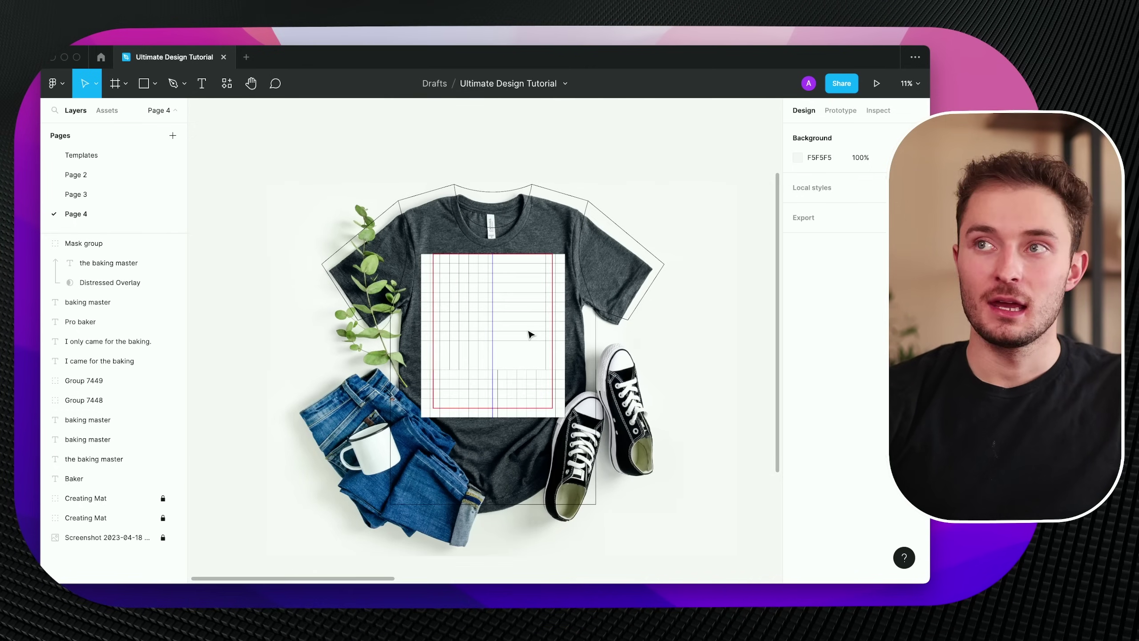
{"action": "scroll", "coordinate": [372, 353], "scroll_direction": "right", "scroll_amount": 10}
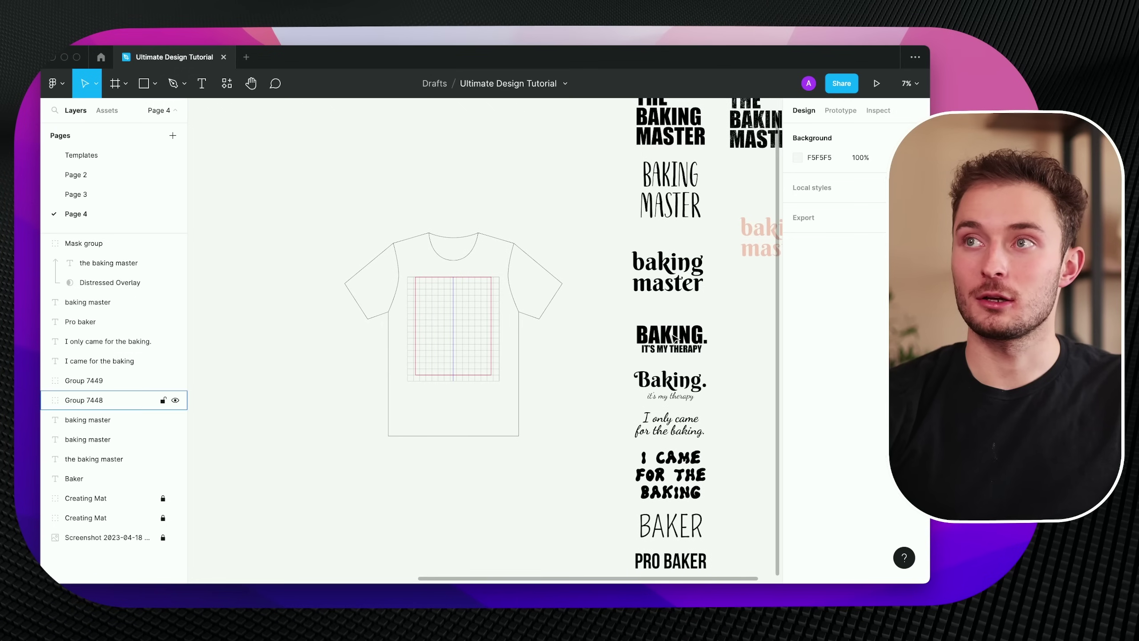
Copy the "BAKING. IT'S MY THERAPY" group onto the shirt photo's creating mat and centre it near the top of the grid.
{"action": "left_click", "coordinate": [666, 269]}
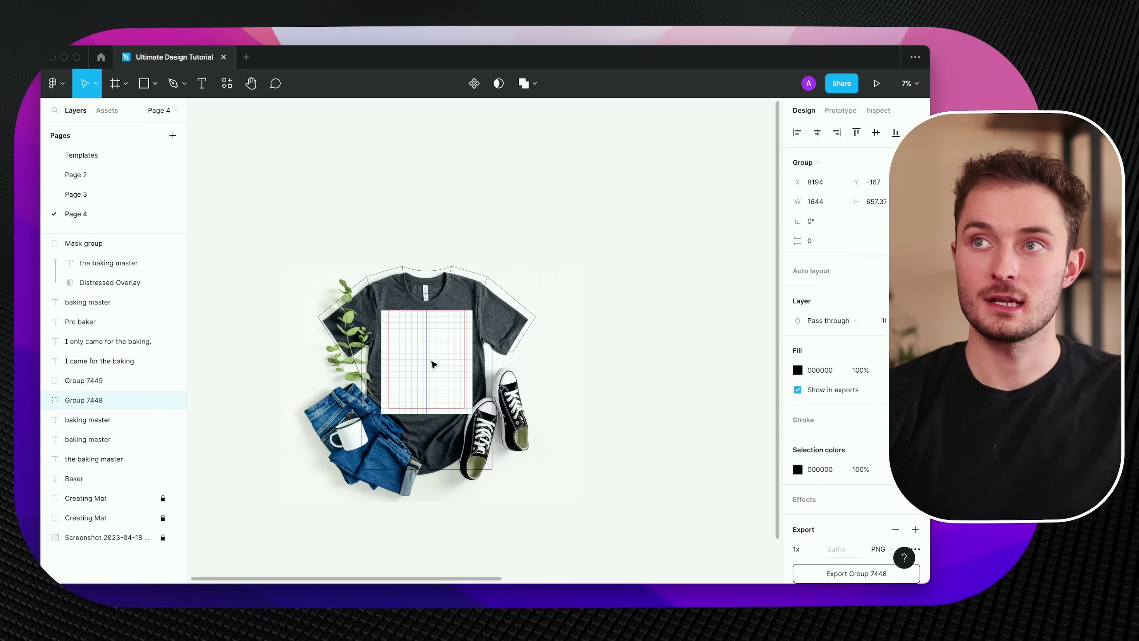
{"action": "scroll", "coordinate": [433, 364], "scroll_direction": "up", "scroll_amount": 5}
{"action": "key", "text": "ctrl+v"}
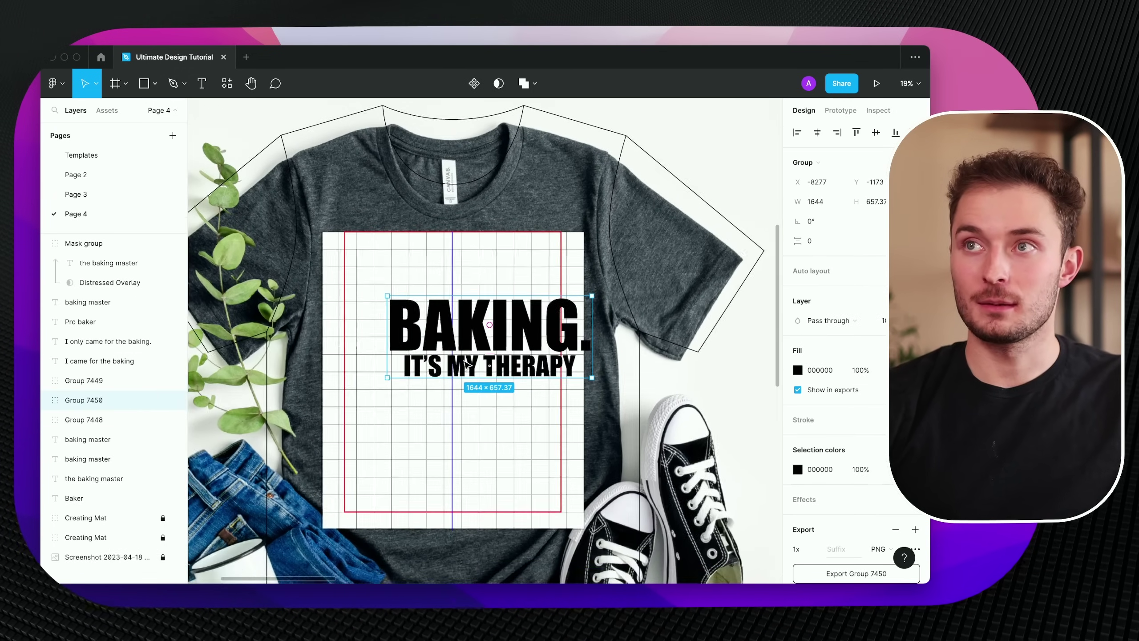
{"action": "scroll", "coordinate": [466, 365], "scroll_direction": "up", "scroll_amount": 1}
{"action": "left_click_drag", "start_coordinate": [466, 373], "coordinate": [440, 312]}
{"action": "left_click", "coordinate": [452, 394]}
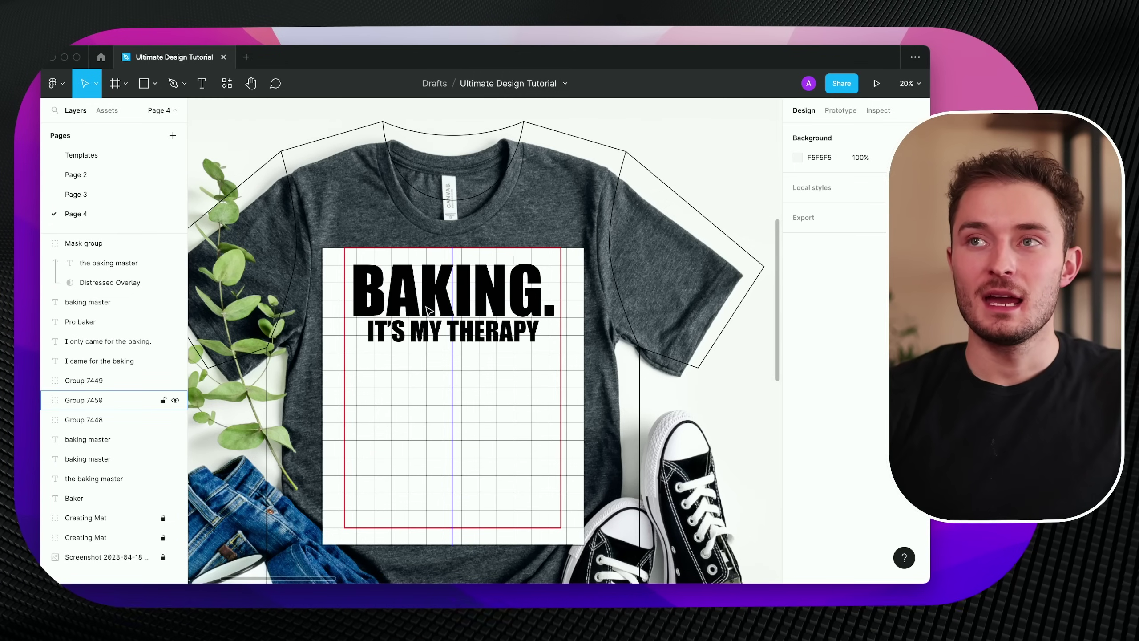
Move the pasted design to the mat's top edge and scale it to about 2106 × 843 to span the full grid width.
{"action": "left_click_drag", "start_coordinate": [429, 310], "coordinate": [428, 297]}
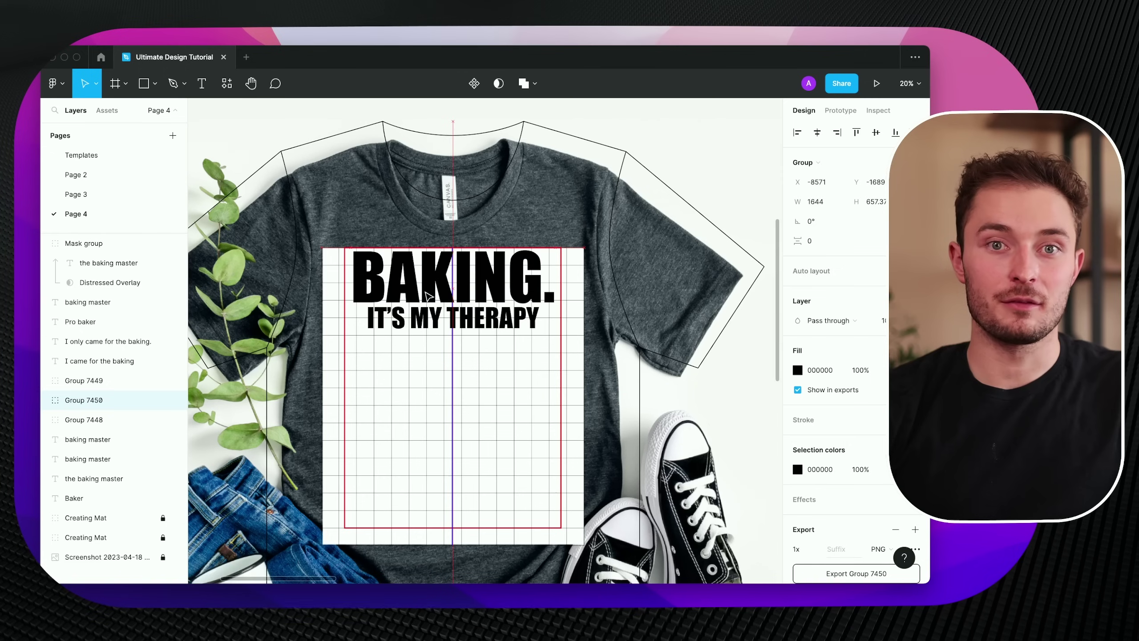
{"action": "key", "text": "k"}
{"action": "left_click_drag", "start_coordinate": [473, 329], "coordinate": [473, 351]}
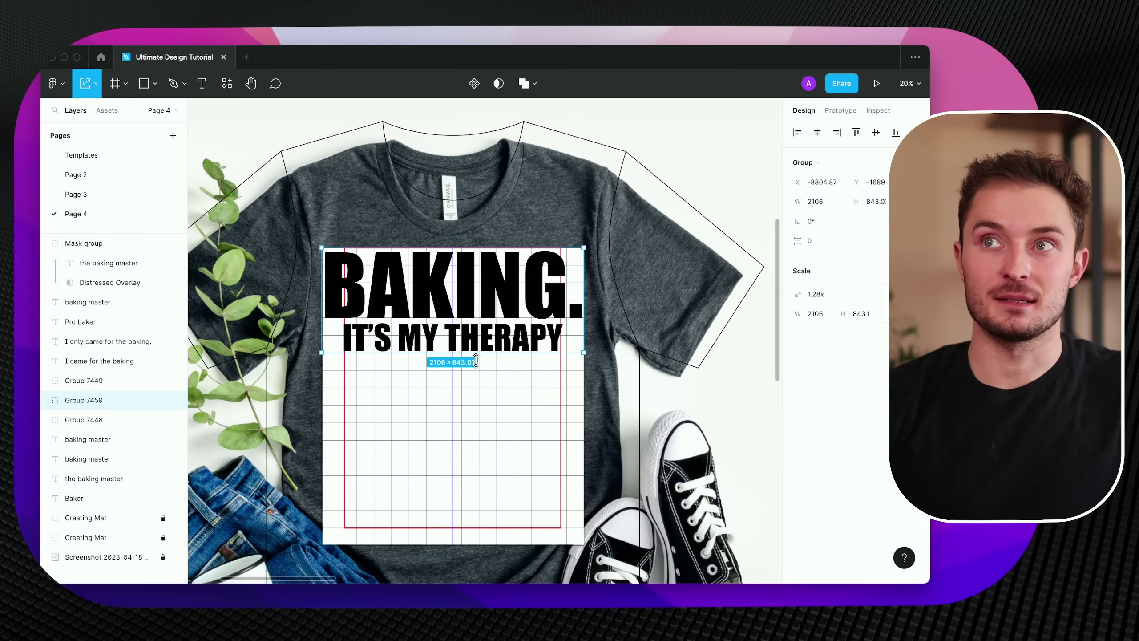
{"action": "key", "text": "Escape"}
{"action": "scroll", "coordinate": [448, 323], "scroll_direction": "down", "scroll_amount": 3}
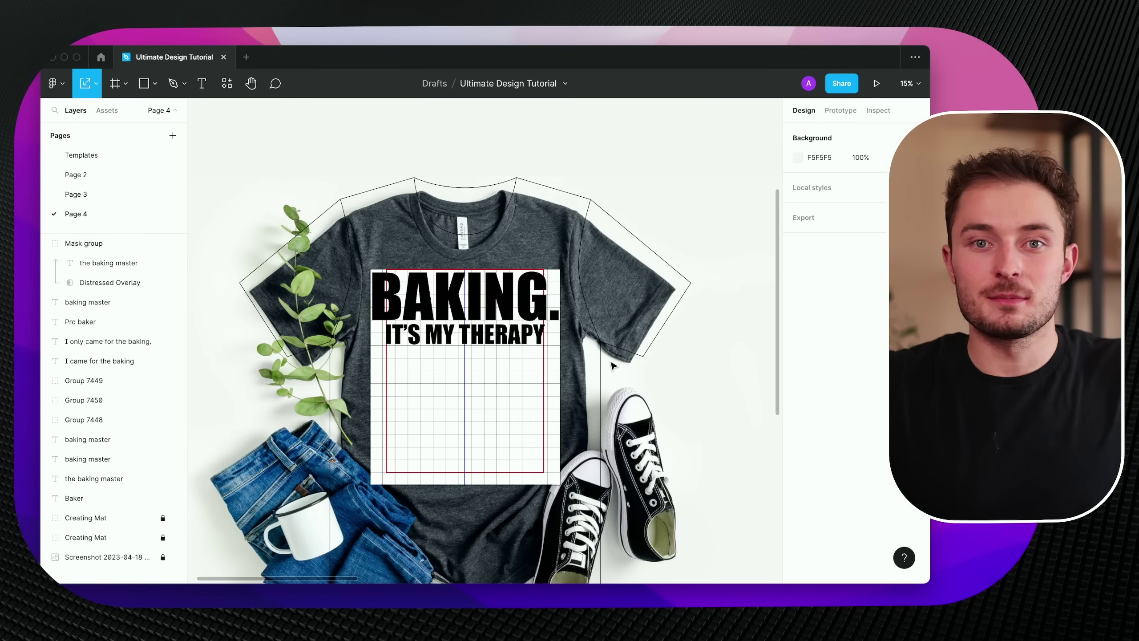
Scale the "BAKING. IT'S MY THERAPY" group on the mat to a width of 1644.
{"action": "left_click", "coordinate": [456, 311]}
{"action": "scroll", "coordinate": [456, 311], "scroll_direction": "up", "scroll_amount": 2}
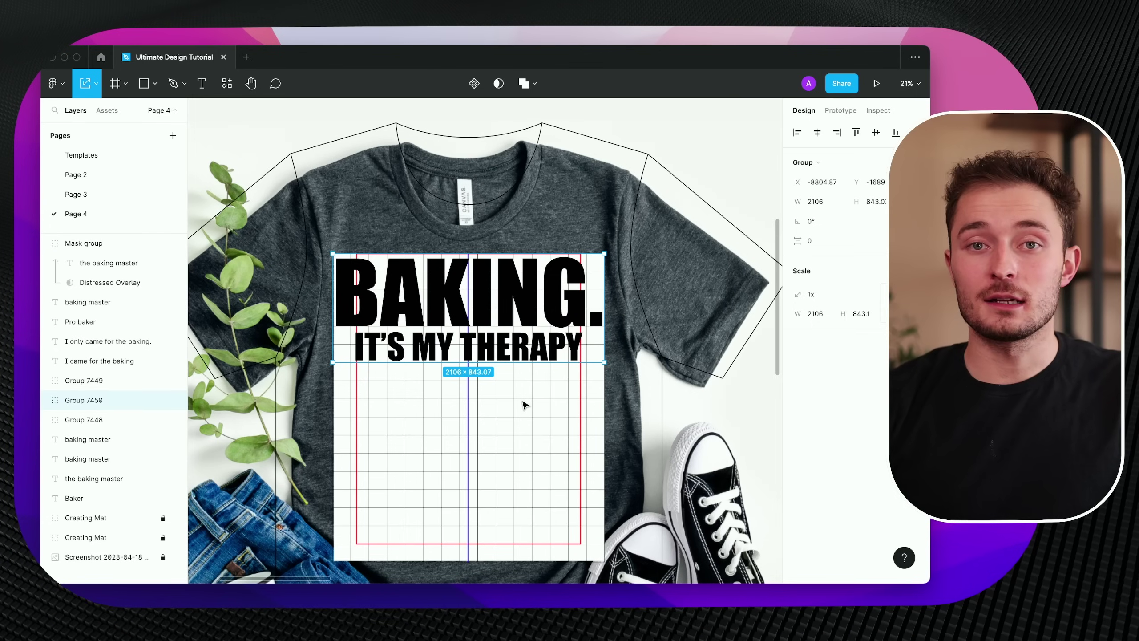
{"action": "type", "text": "1644"}
{"action": "key", "text": "Return"}
{"action": "left_click", "coordinate": [512, 368]}
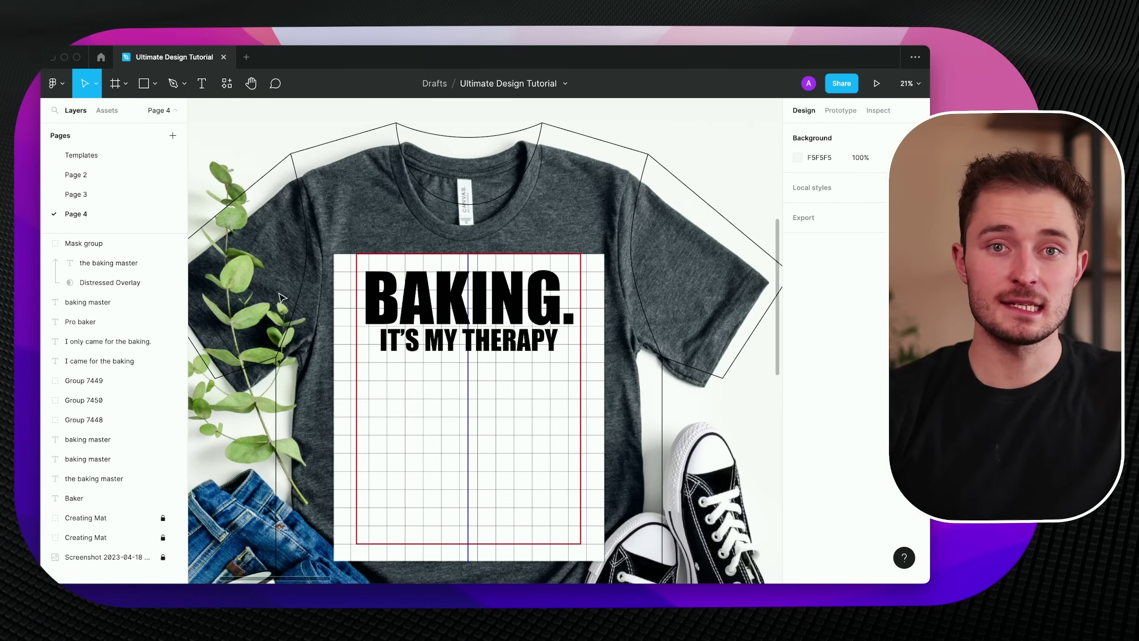
Move the "BAKING. IT'S MY THERAPY" group so its upper-left corner meets the creating mat's upper-left corner.
{"action": "left_click", "coordinate": [419, 300]}
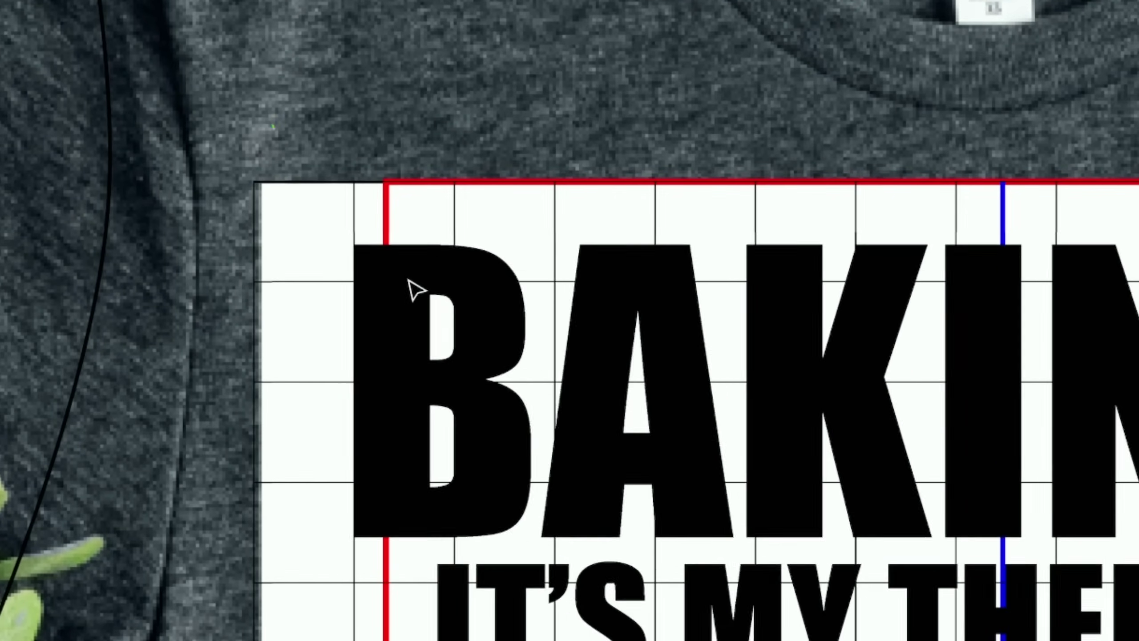
{"action": "left_click_drag", "start_coordinate": [416, 291], "coordinate": [343, 242]}
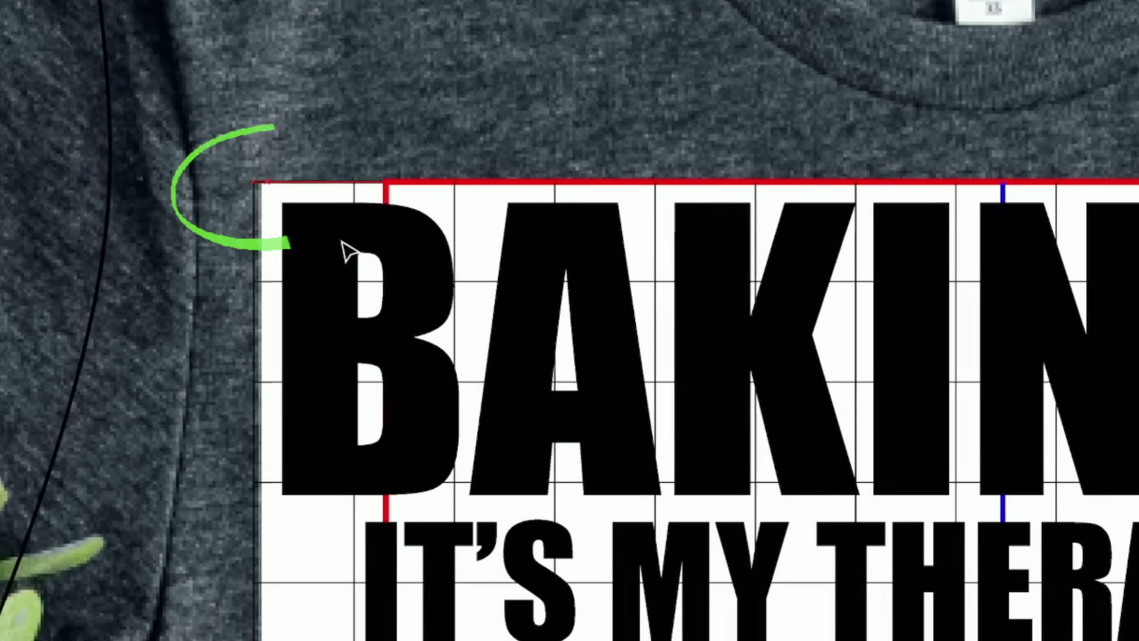
{"action": "left_click", "coordinate": [258, 188]}
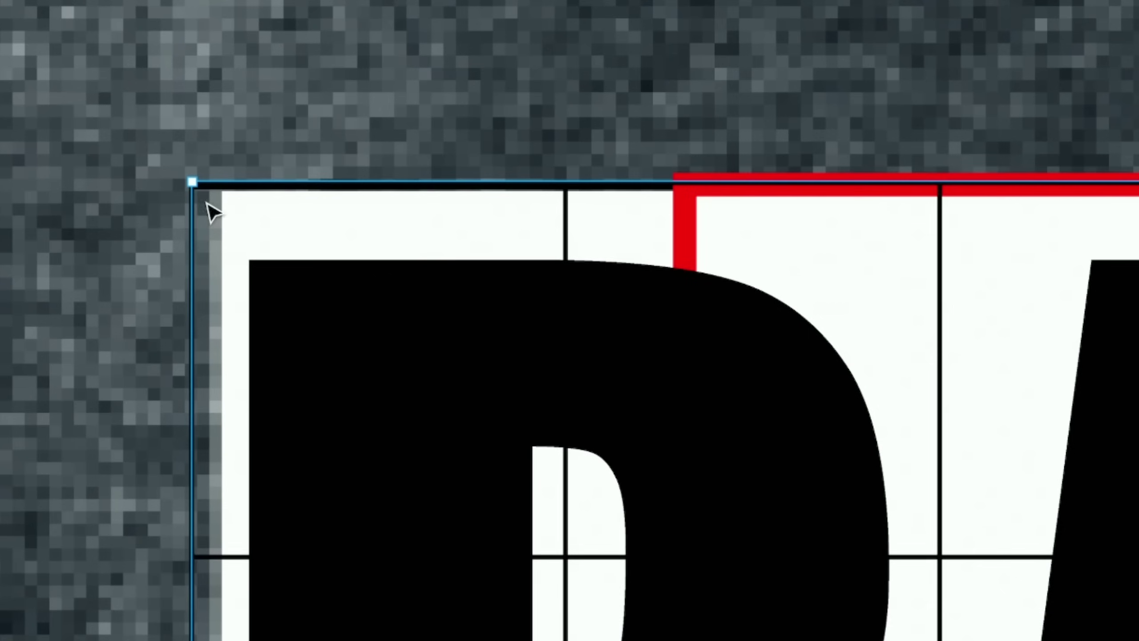
{"action": "mouse_move", "coordinate": [296, 273]}
{"action": "left_mouse_down"}
{"action": "mouse_move", "coordinate": [373, 305]}
{"action": "mouse_move", "coordinate": [295, 274]}
{"action": "left_mouse_up"}
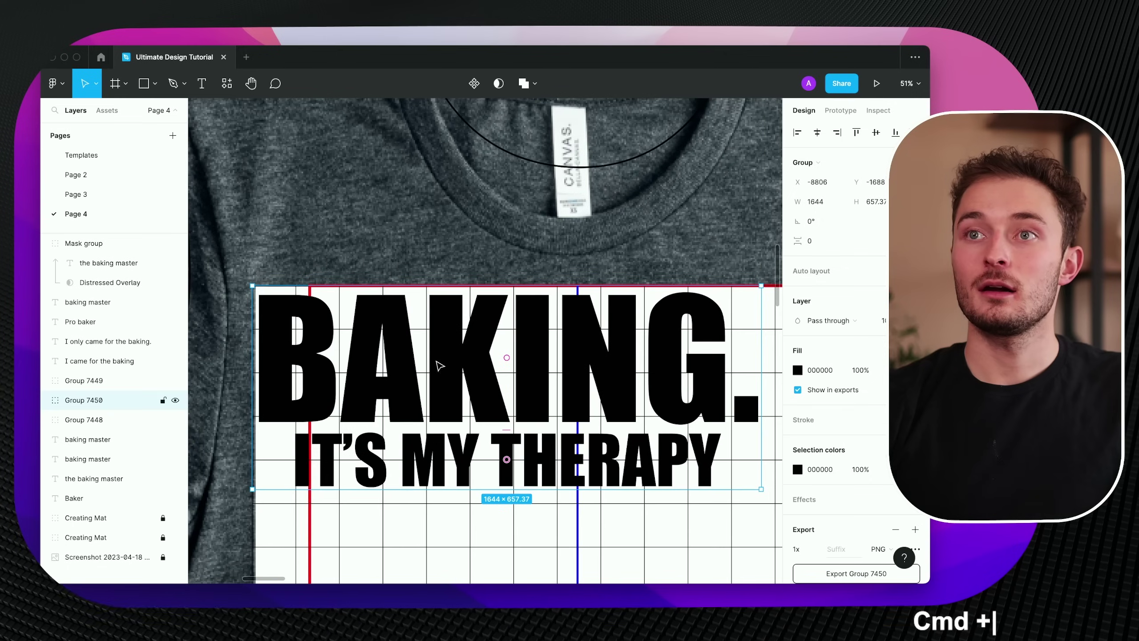
Wrap the "BAKING. IT'S MY THERAPY" group in an auto layout frame and add padding until the frame spans the mat's width.
{"action": "scroll", "coordinate": [440, 366], "scroll_direction": "down", "scroll_amount": 5}
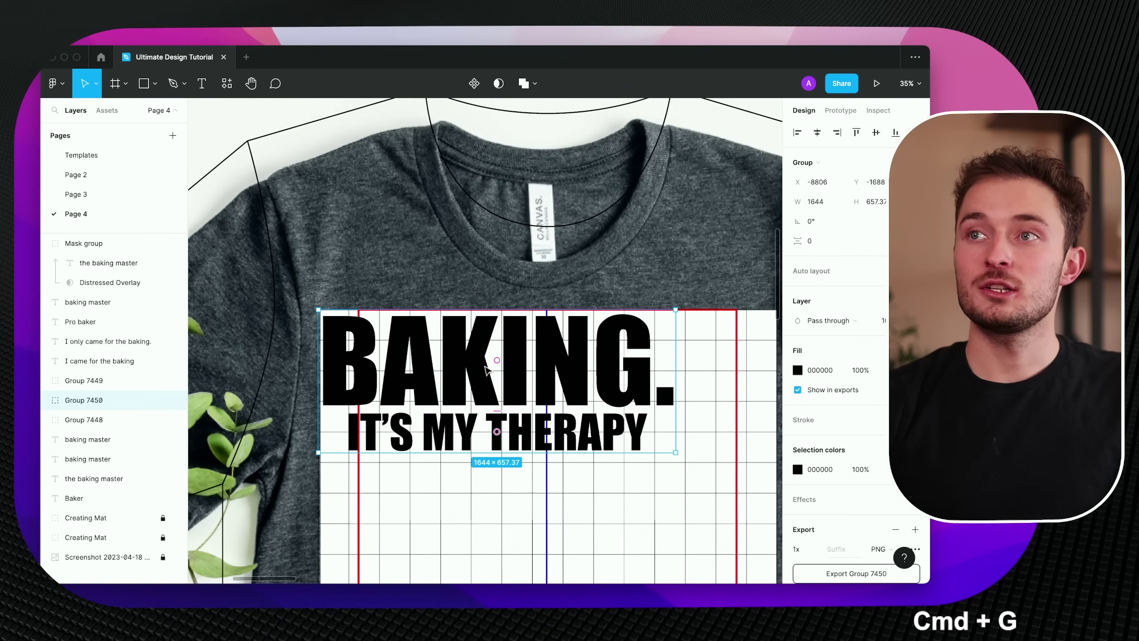
{"action": "key", "text": "super+g"}
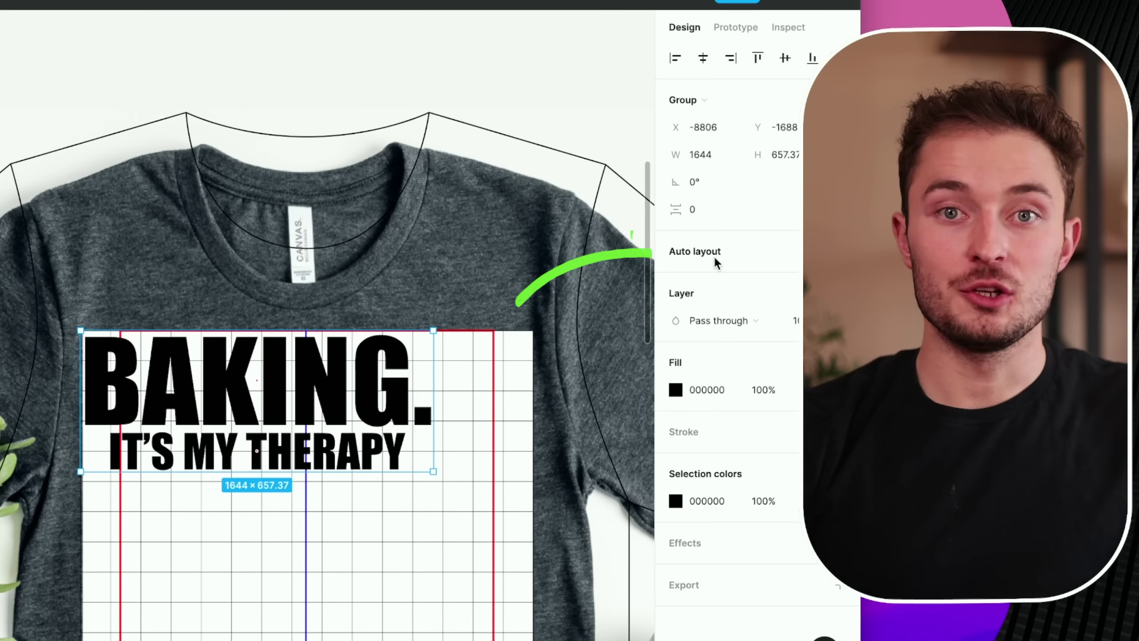
{"action": "key", "text": "shift+a"}
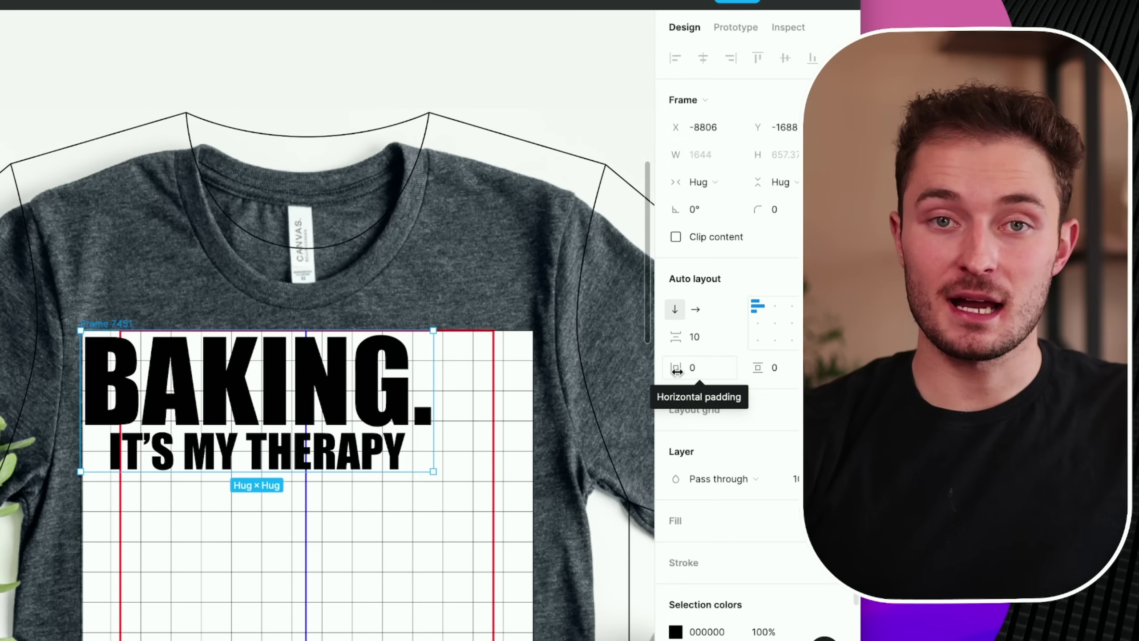
{"action": "left_click_drag", "start_coordinate": [677, 372], "coordinate": [819, 367]}
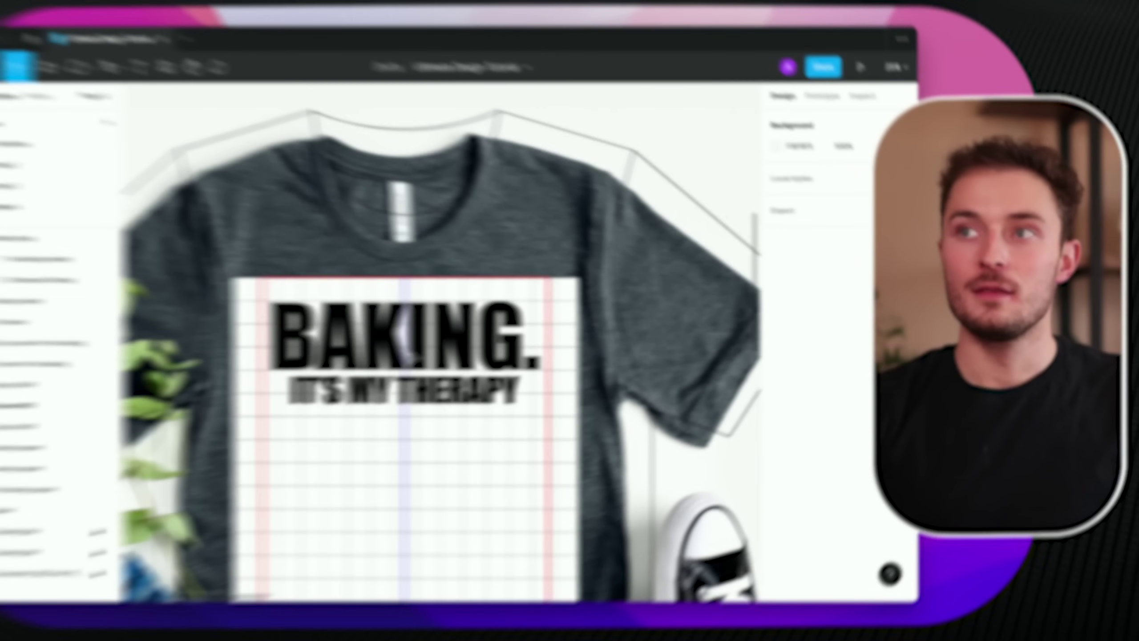
{"action": "left_click_drag", "start_coordinate": [242, 242], "coordinate": [693, 455]}
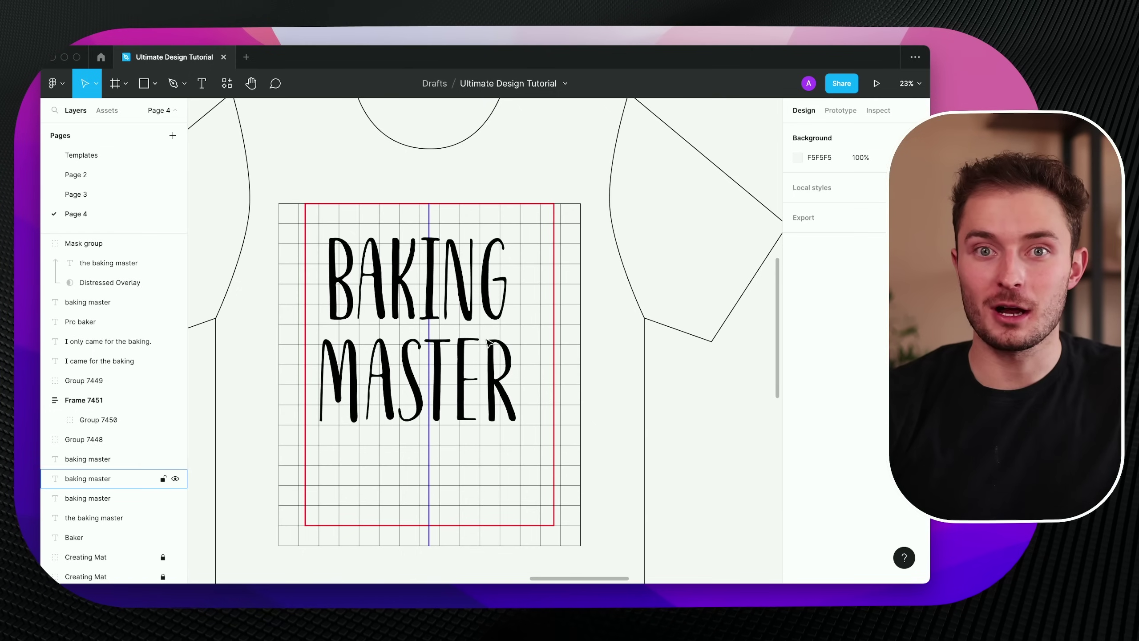
Try scaling the handwritten "BAKING MASTER" text to about 2108 × 2074, centred on the outline T-shirt's mat.
{"action": "scroll", "coordinate": [489, 342], "scroll_direction": "left", "scroll_amount": 3}
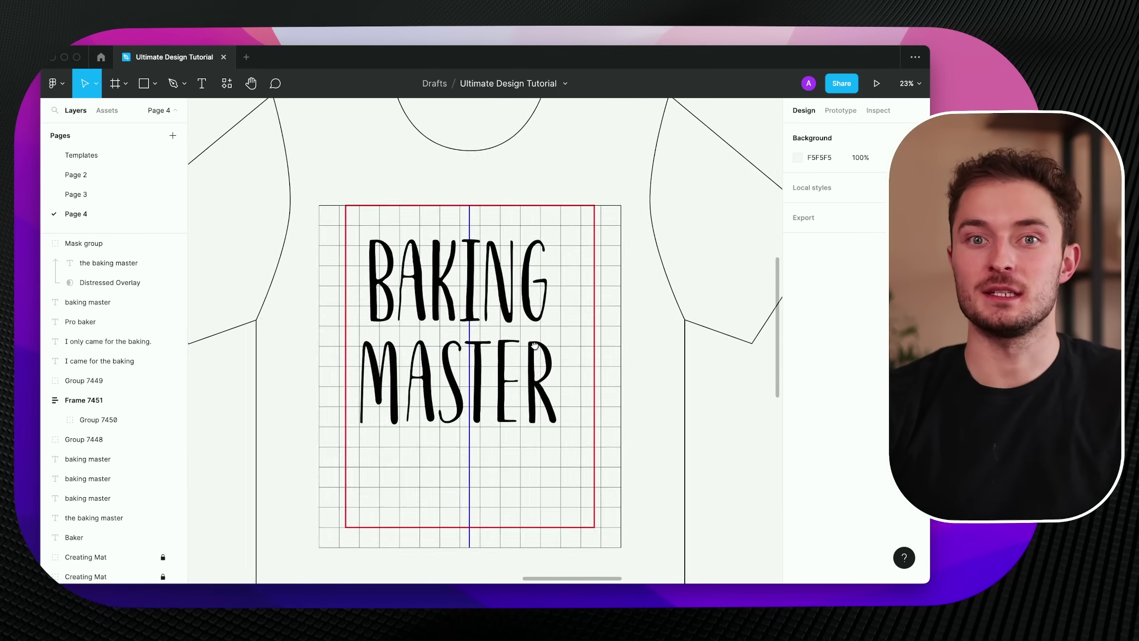
{"action": "left_click", "coordinate": [482, 330]}
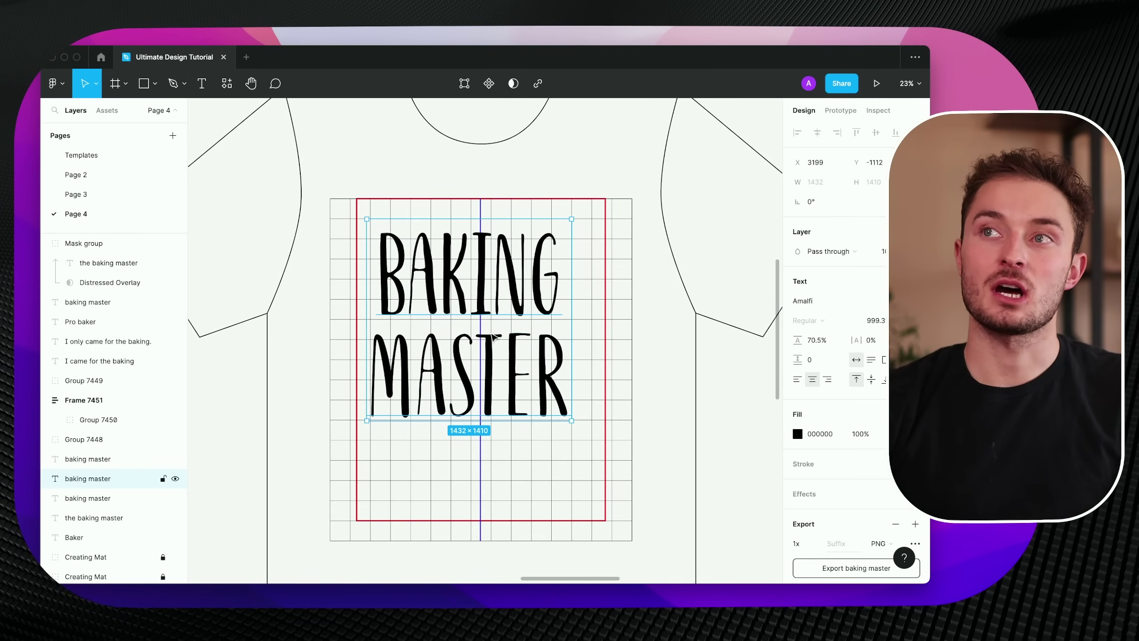
{"action": "left_click_drag", "start_coordinate": [498, 300], "coordinate": [510, 301]}
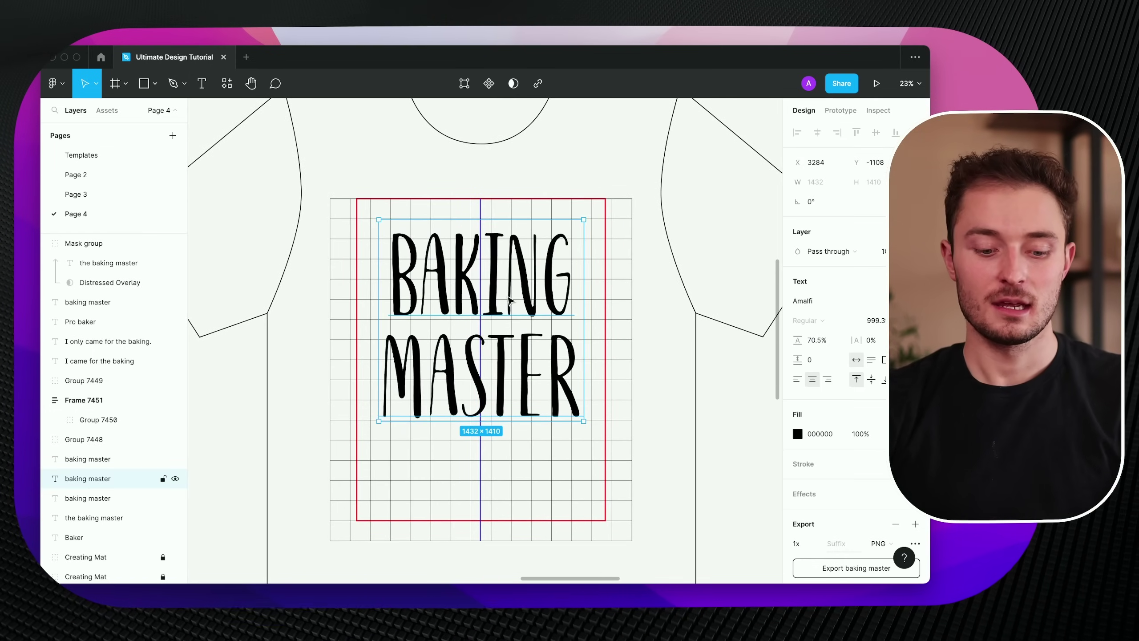
{"action": "key", "text": "k"}
{"action": "left_click_drag", "start_coordinate": [585, 341], "coordinate": [630, 343]}
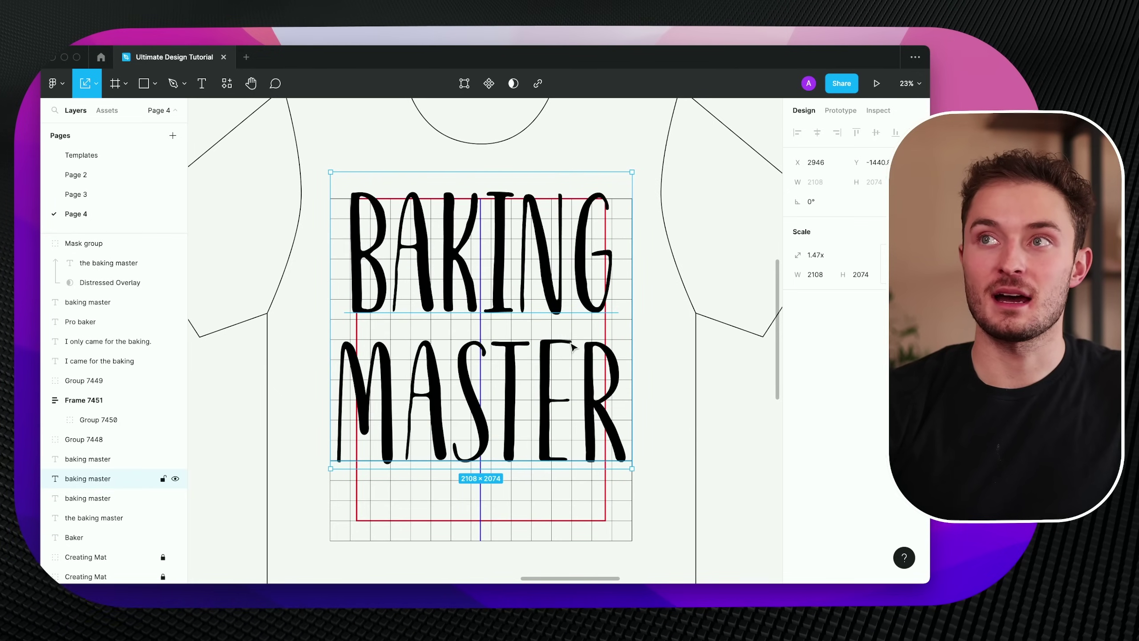
{"action": "left_click", "coordinate": [737, 369]}
{"action": "scroll", "coordinate": [737, 364], "scroll_direction": "down", "scroll_amount": 3}
{"action": "left_click_drag", "start_coordinate": [738, 361], "coordinate": [608, 355]}
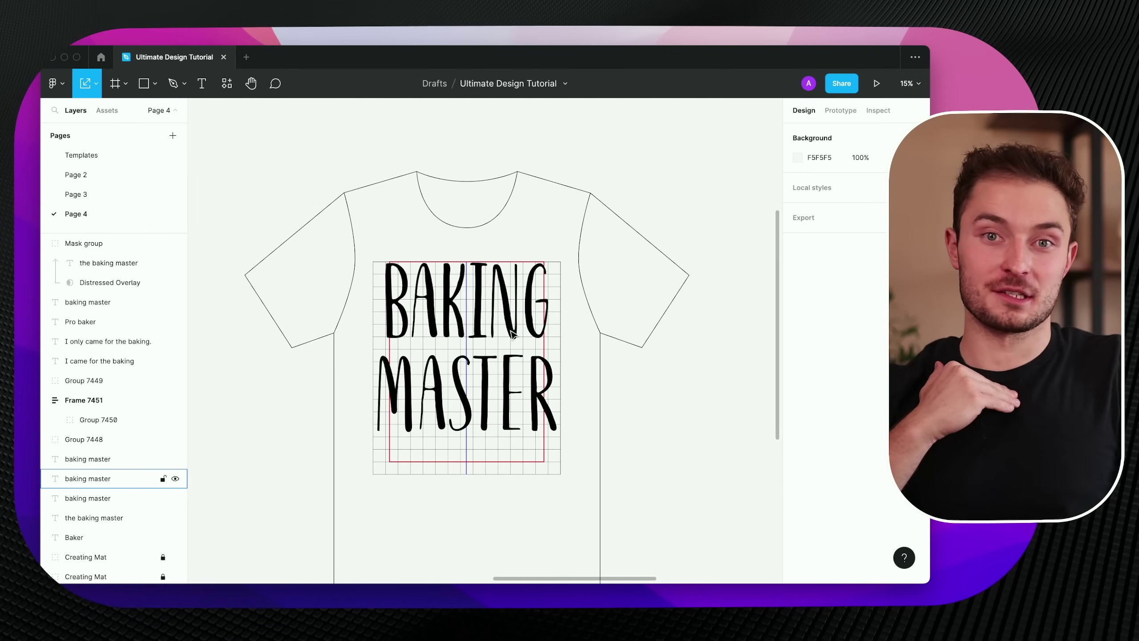
Undo the enlargement of the "BAKING MASTER" text and centre it horizontally against the mat's top edge.
{"action": "left_click", "coordinate": [513, 333]}
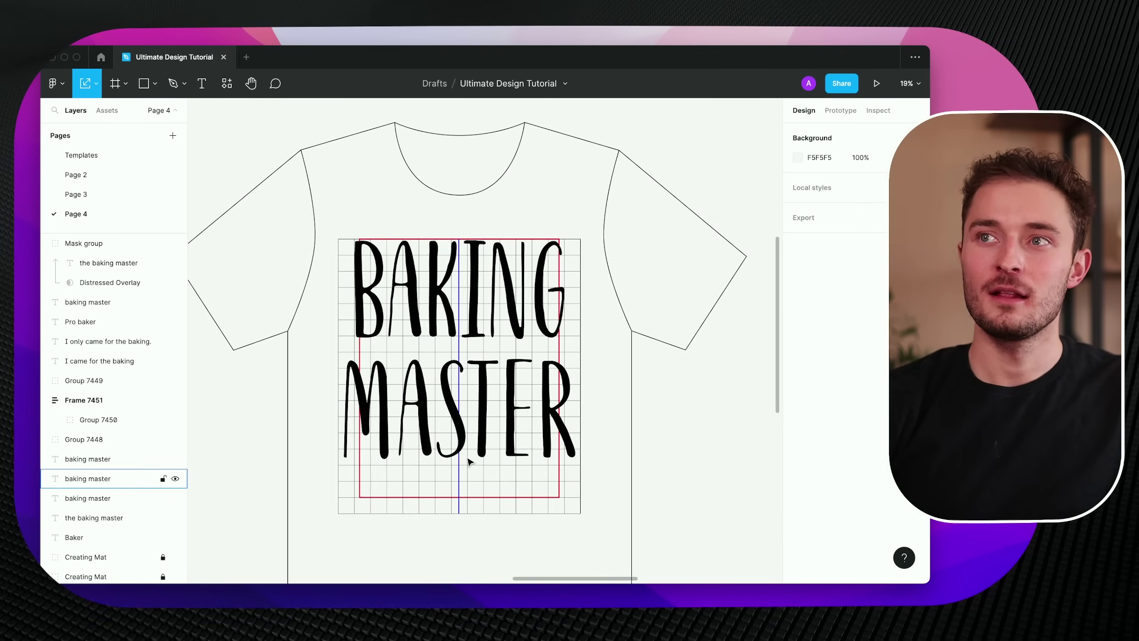
{"action": "left_click", "coordinate": [466, 457]}
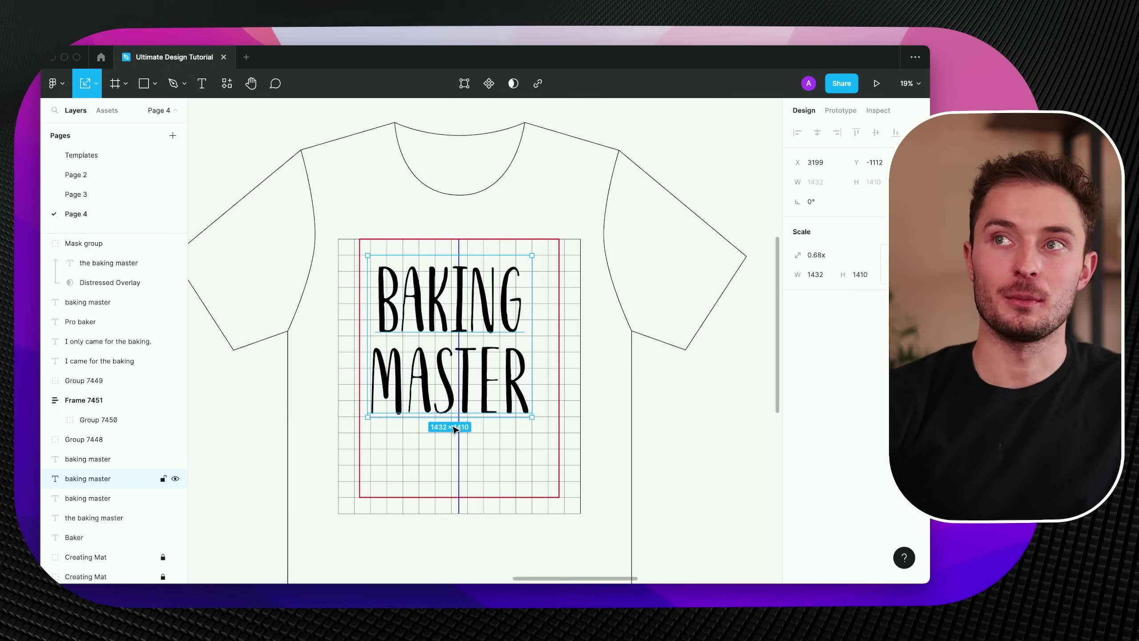
{"action": "left_click_drag", "start_coordinate": [444, 373], "coordinate": [454, 357]}
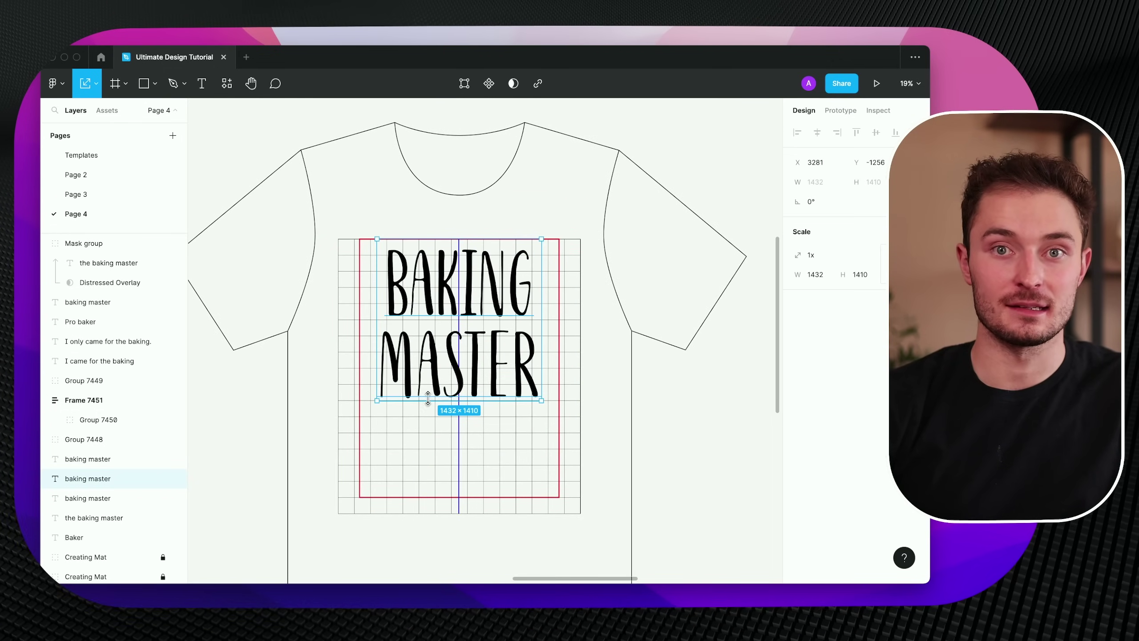
Group the handwritten "BAKING MASTER" text and align the group with the mat's upper-left corner.
{"action": "scroll", "coordinate": [428, 397], "scroll_direction": "up", "scroll_amount": 3}
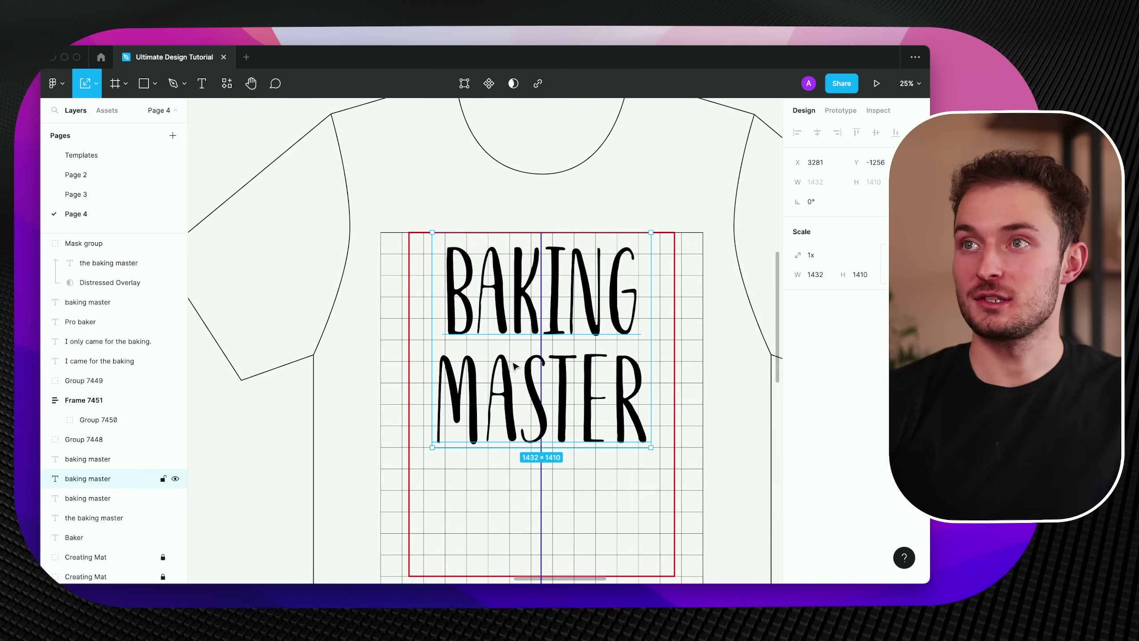
{"action": "key", "text": "ctrl+g"}
{"action": "key", "text": "v"}
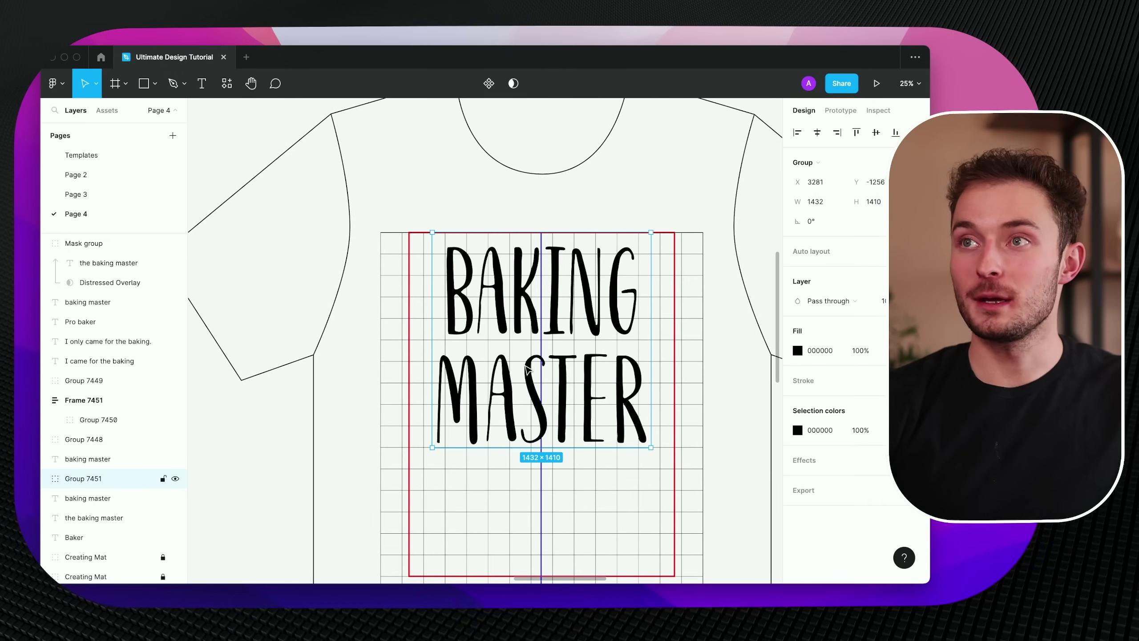
{"action": "left_click_drag", "start_coordinate": [514, 366], "coordinate": [443, 340]}
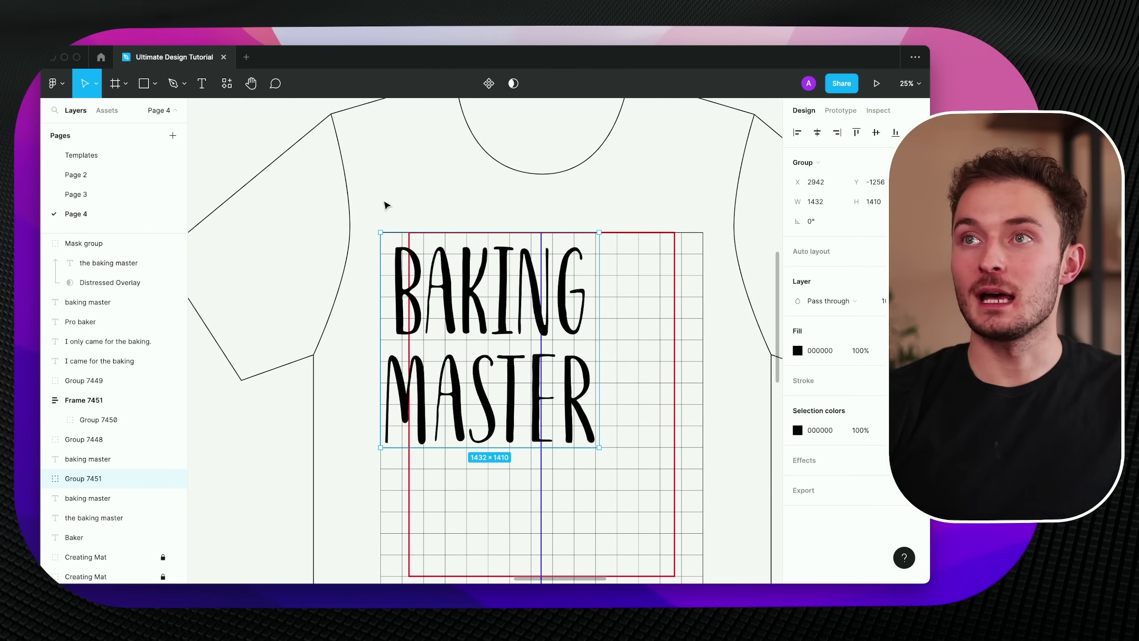
Apply auto layout to the "BAKING MASTER" group with 339 horizontal padding and 43 vertical padding.
{"action": "scroll", "coordinate": [395, 228], "scroll_direction": "up", "scroll_amount": 5}
{"action": "scroll", "coordinate": [391, 204], "scroll_direction": "down", "scroll_amount": 5}
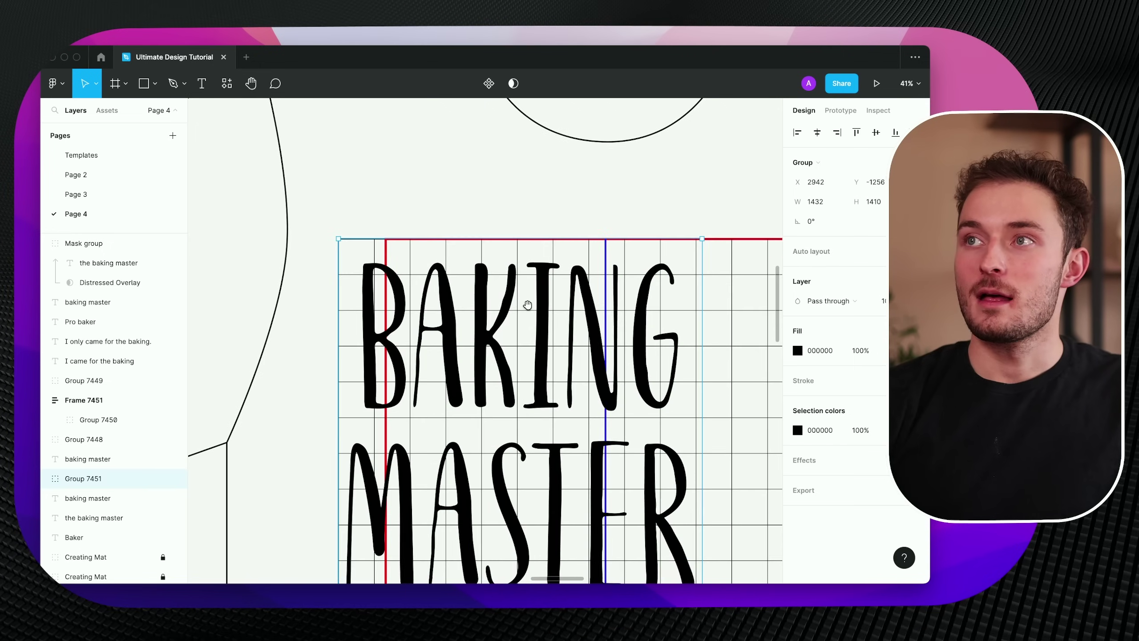
{"action": "key", "text": "shift+a"}
{"action": "scroll", "coordinate": [757, 371], "scroll_direction": "down", "scroll_amount": 3}
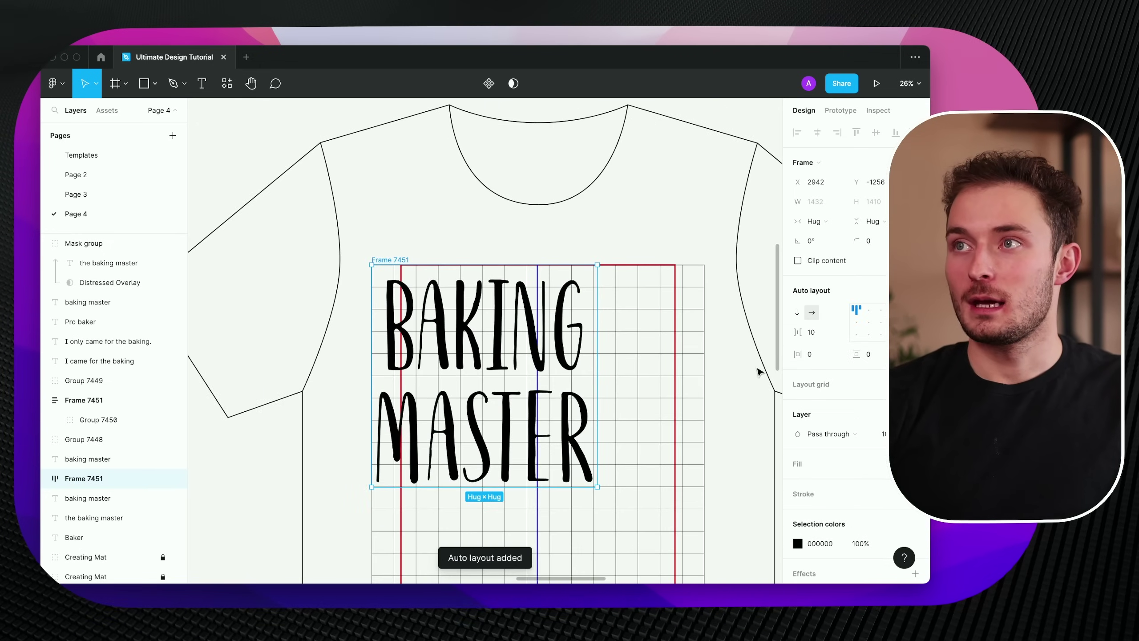
{"action": "left_click_drag", "start_coordinate": [792, 356], "coordinate": [807, 390]}
{"action": "left_click_drag", "start_coordinate": [860, 355], "coordinate": [874, 355]}
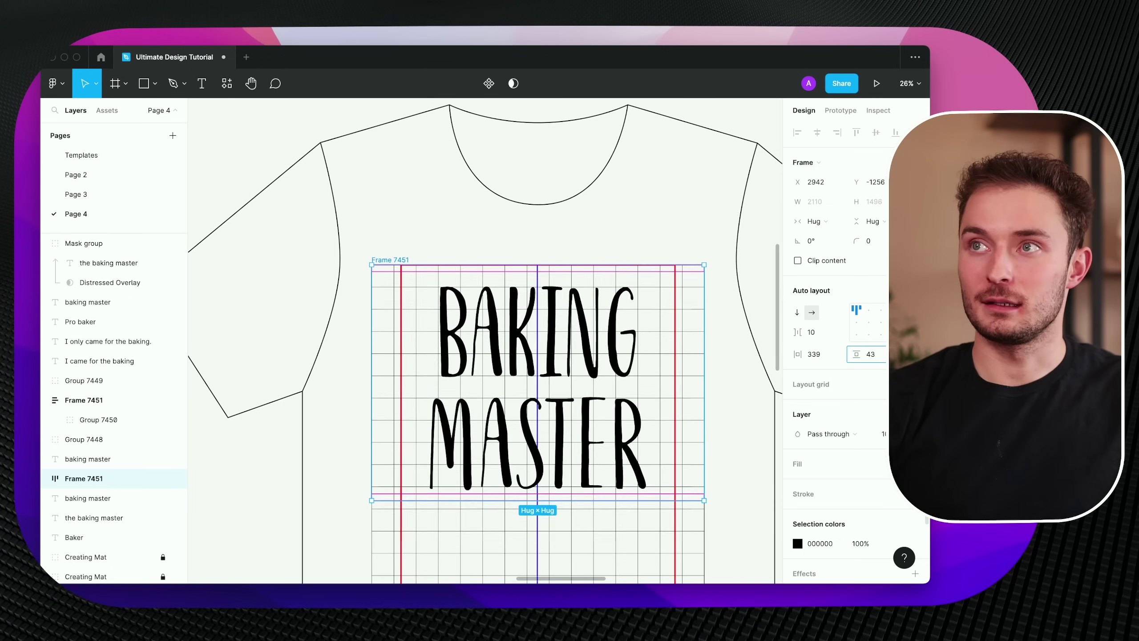
Clear the T-shirt and copy the distressed "THE BAKING MASTER" mask group onto the mat's upper-left corner.
{"action": "scroll", "coordinate": [538, 404], "scroll_direction": "down", "scroll_amount": 5}
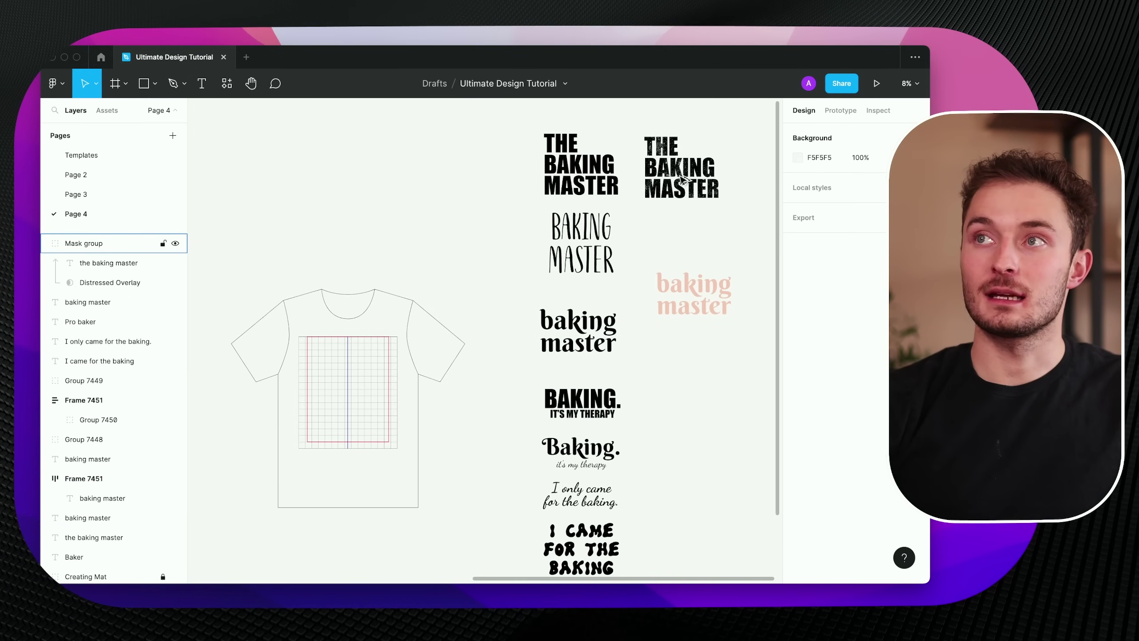
{"action": "left_click_drag", "start_coordinate": [681, 179], "coordinate": [403, 347]}
{"action": "scroll", "coordinate": [372, 343], "scroll_direction": "up", "scroll_amount": 5}
Try applying auto layout directly to the copied "THE BAKING MASTER" mask group.
{"action": "left_click", "coordinate": [806, 252]}
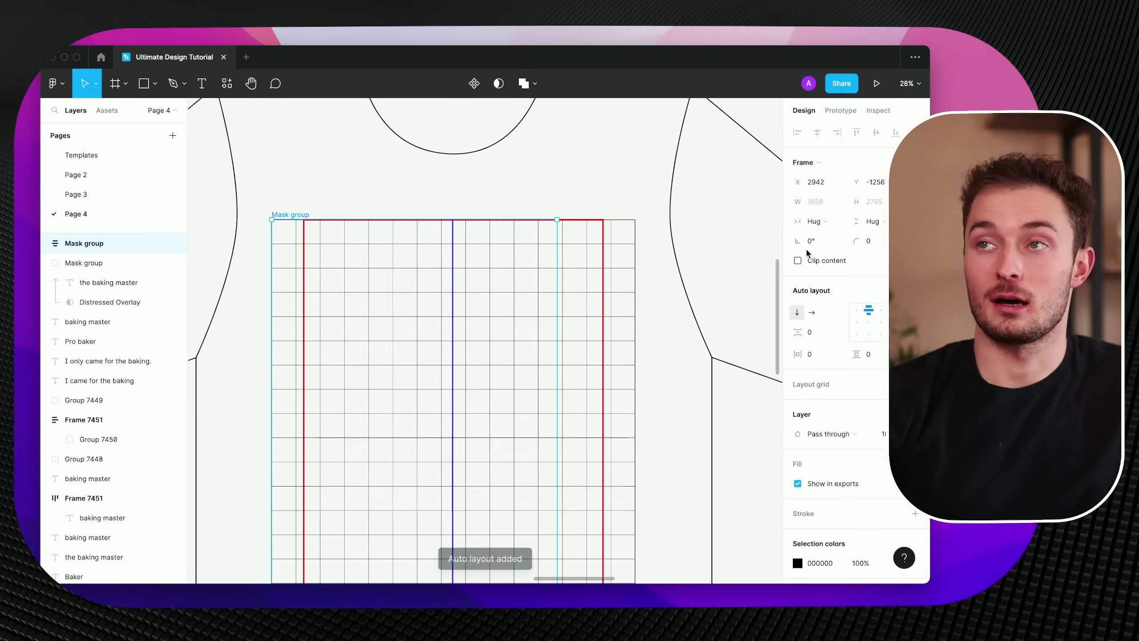
{"action": "scroll", "coordinate": [560, 442], "scroll_direction": "down", "scroll_amount": 3}
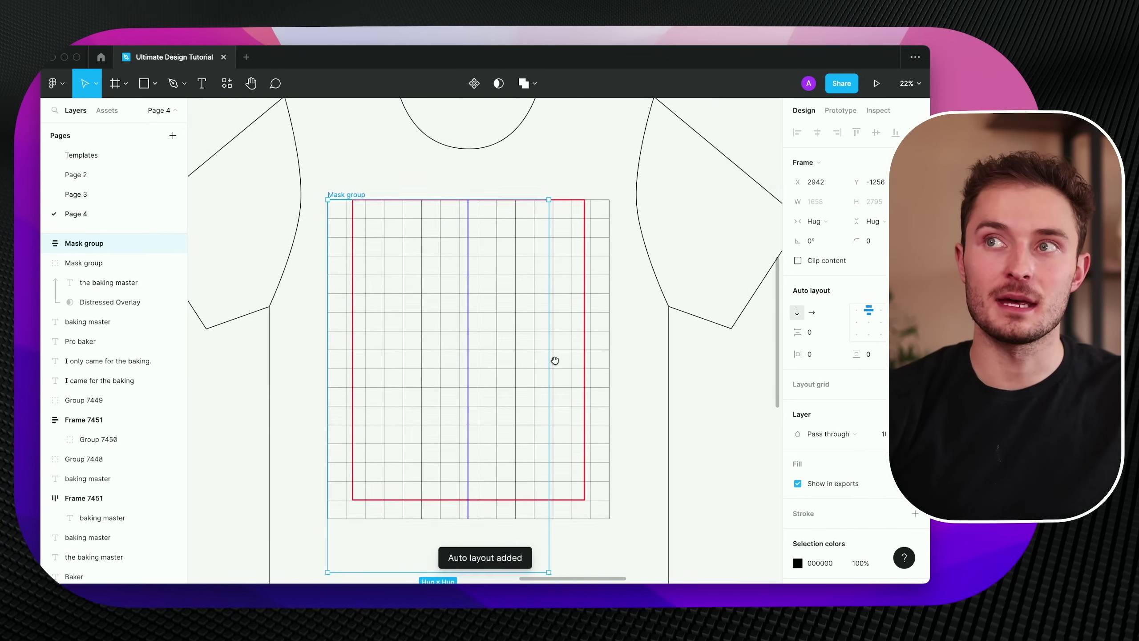
{"action": "key", "text": "ctrl+z"}
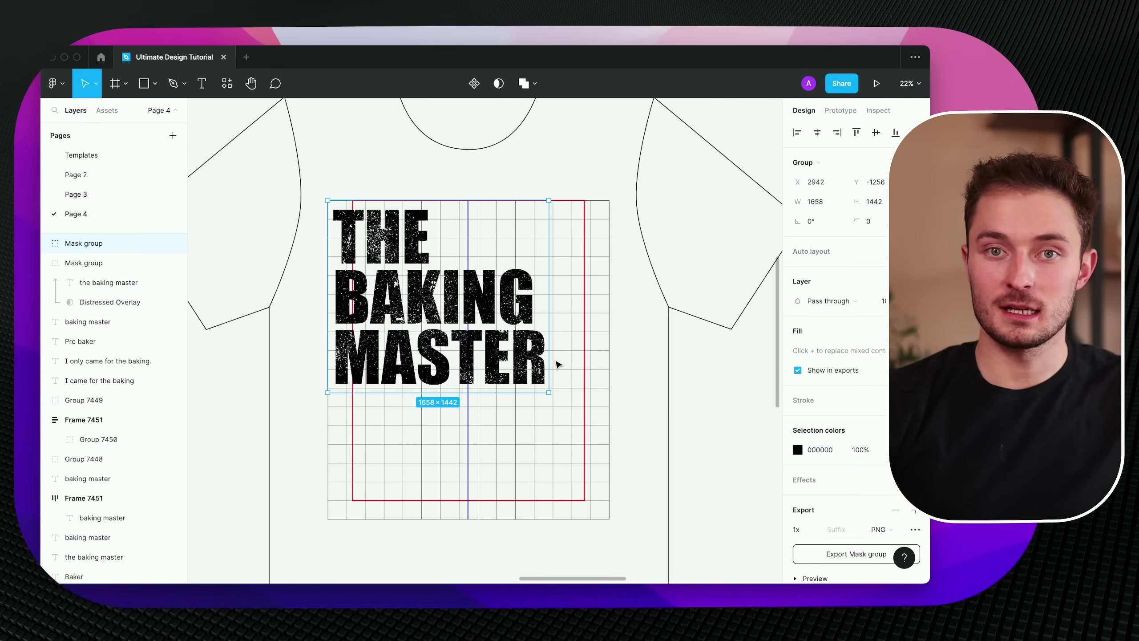
Group the distressed "THE BAKING MASTER" design and apply auto layout with 225 horizontal and 77 vertical padding.
{"action": "key", "text": "ctrl+z"}
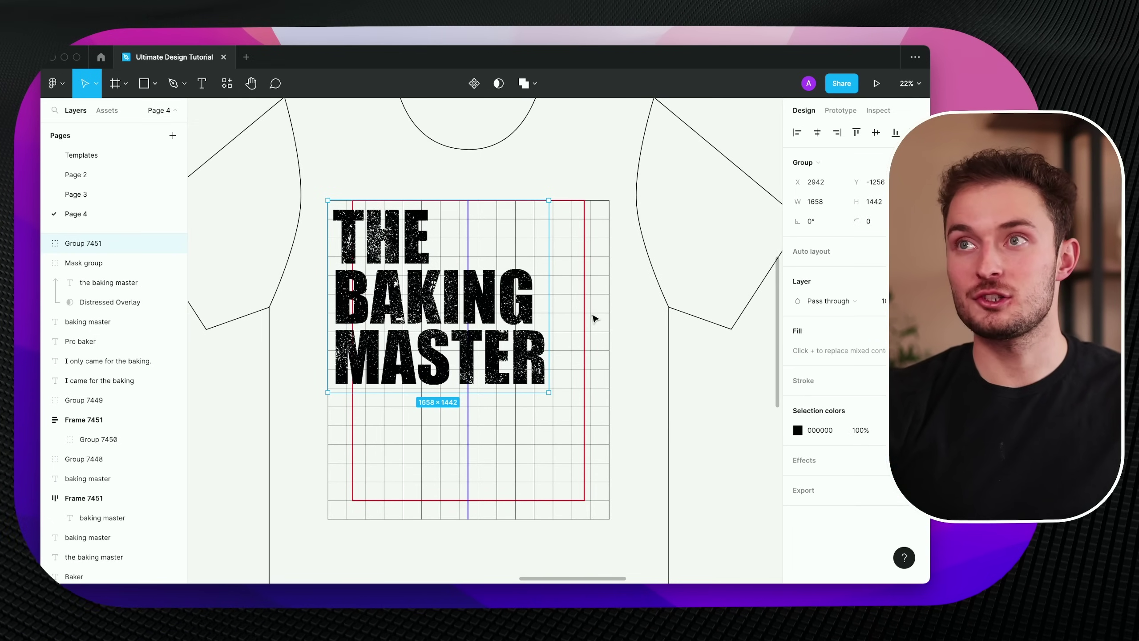
{"action": "left_click", "coordinate": [815, 254]}
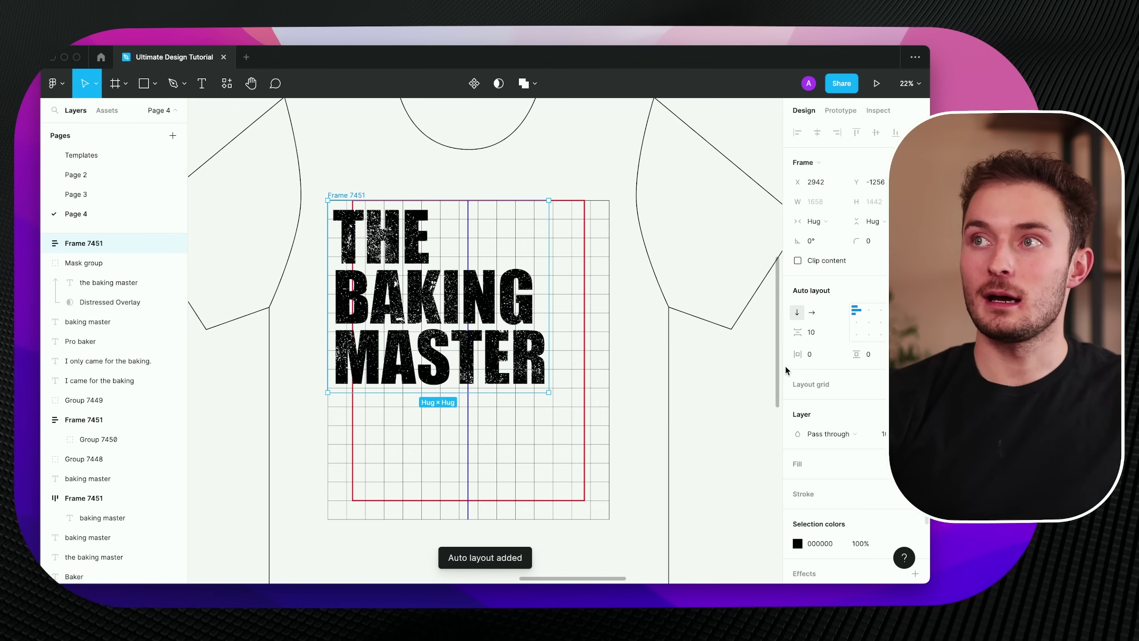
{"action": "left_click_drag", "start_coordinate": [797, 355], "coordinate": [183, 345]}
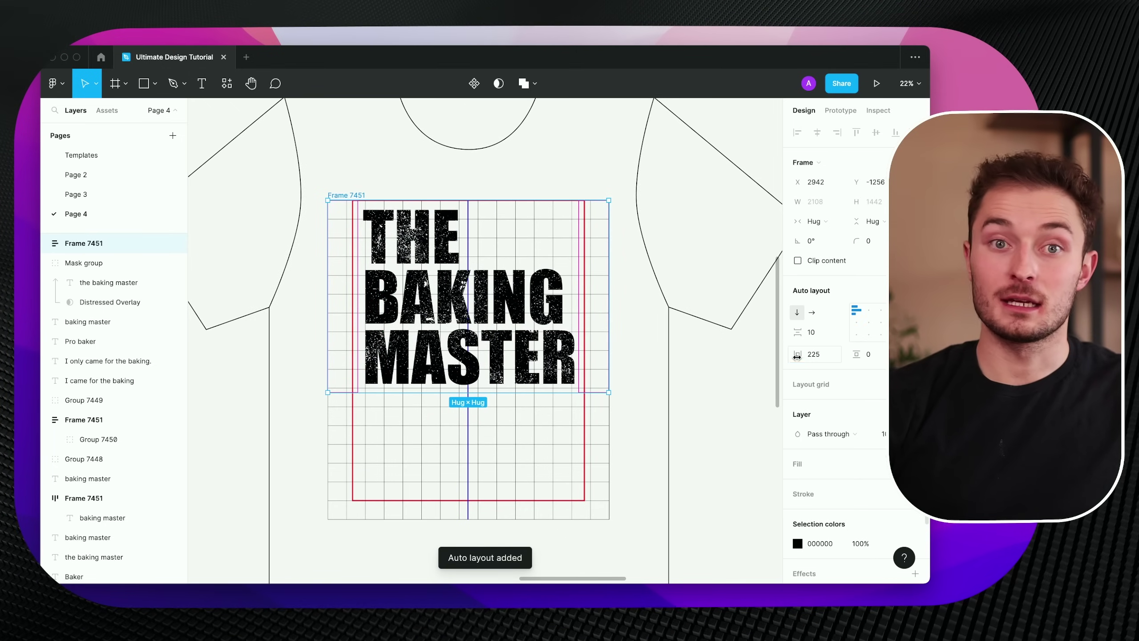
{"action": "left_click_drag", "start_coordinate": [859, 358], "coordinate": [859, 358]}
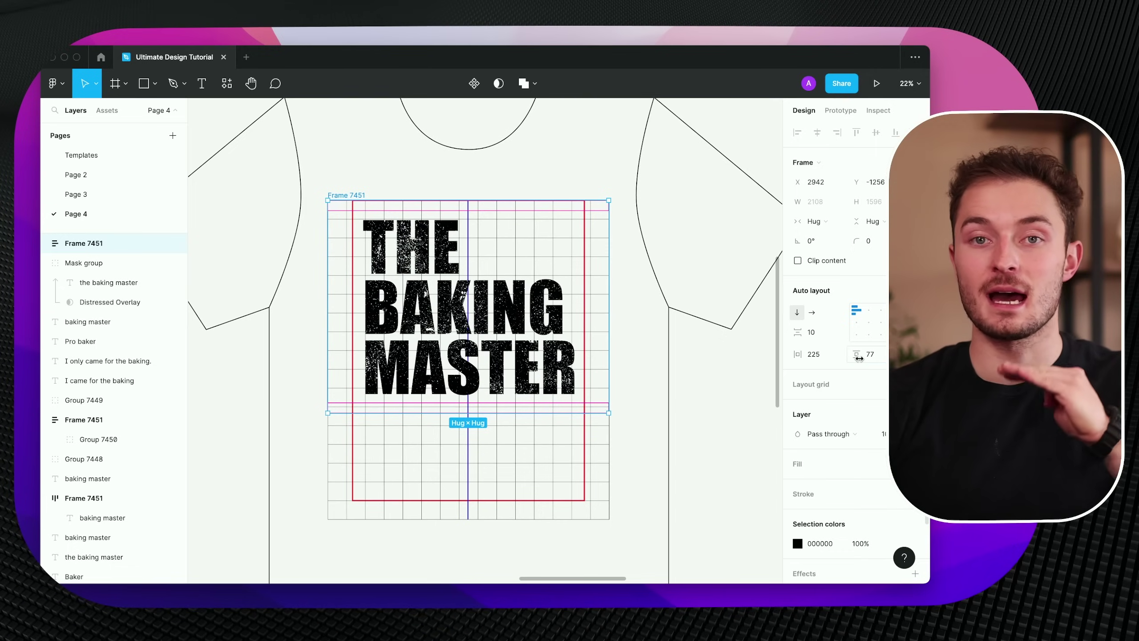
Move the padded distressed design off the T-shirt and copy the pink "baking master" text onto the mat's upper-left corner.
{"action": "scroll", "coordinate": [677, 442], "scroll_direction": "down", "scroll_amount": 6}
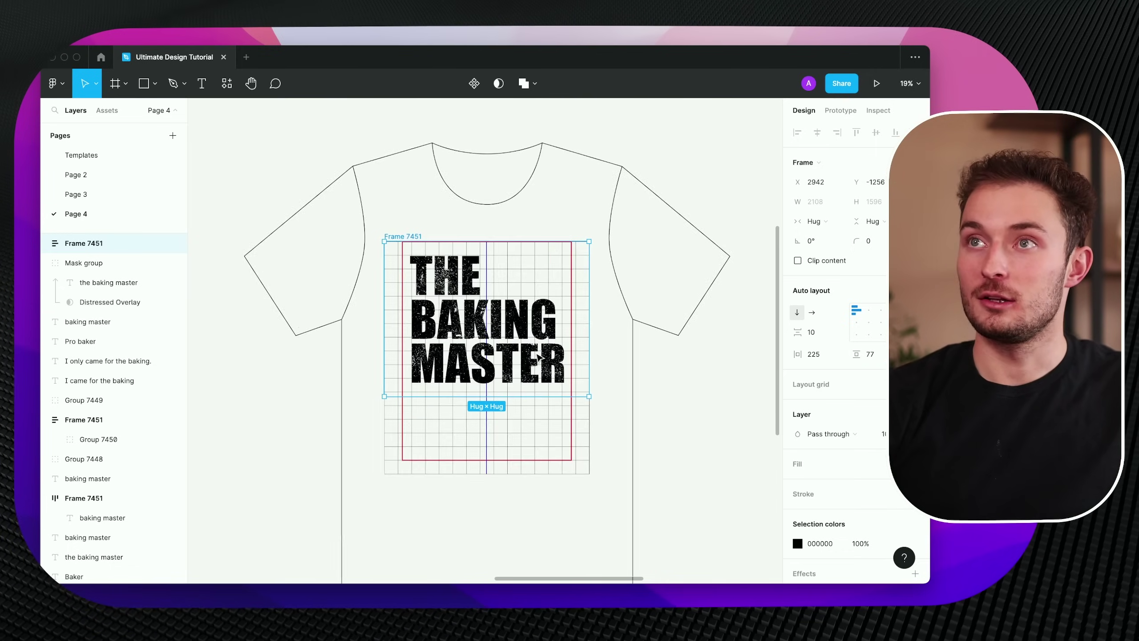
{"action": "left_click_drag", "start_coordinate": [605, 344], "coordinate": [353, 404]}
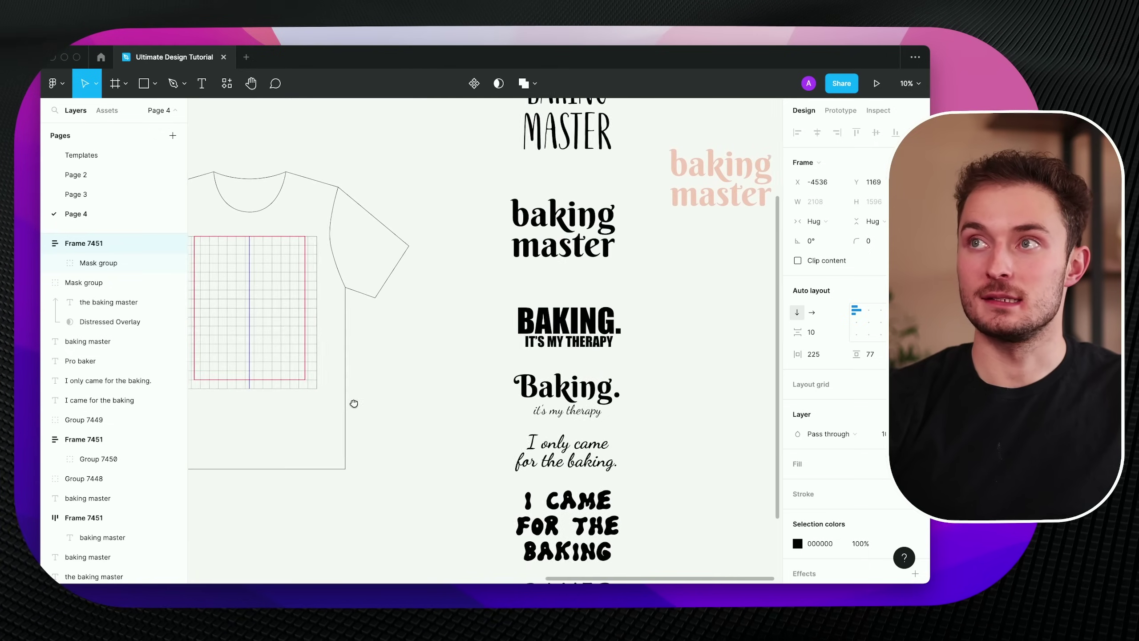
{"action": "left_click", "coordinate": [695, 179]}
{"action": "left_click_drag", "start_coordinate": [695, 179], "coordinate": [212, 264]}
{"action": "scroll", "coordinate": [484, 291], "scroll_direction": "up", "scroll_amount": 5}
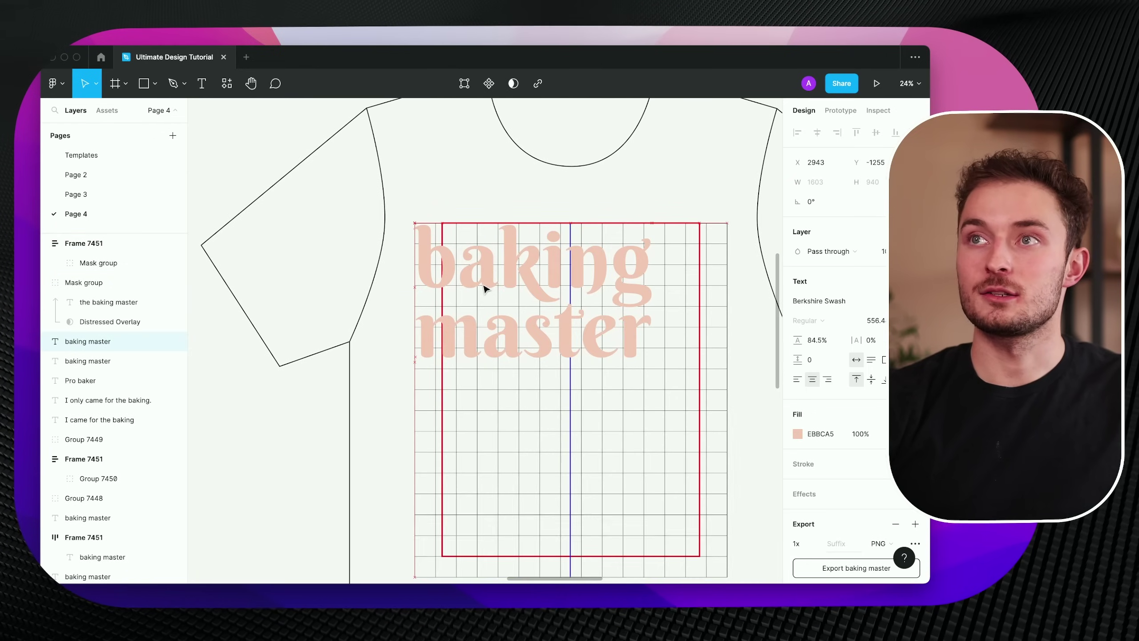
Wrap the pink "baking master" text in an auto layout frame with 252 horizontal and 171 vertical padding.
{"action": "key", "text": "ctrl+g"}
{"action": "key", "text": "shift+a"}
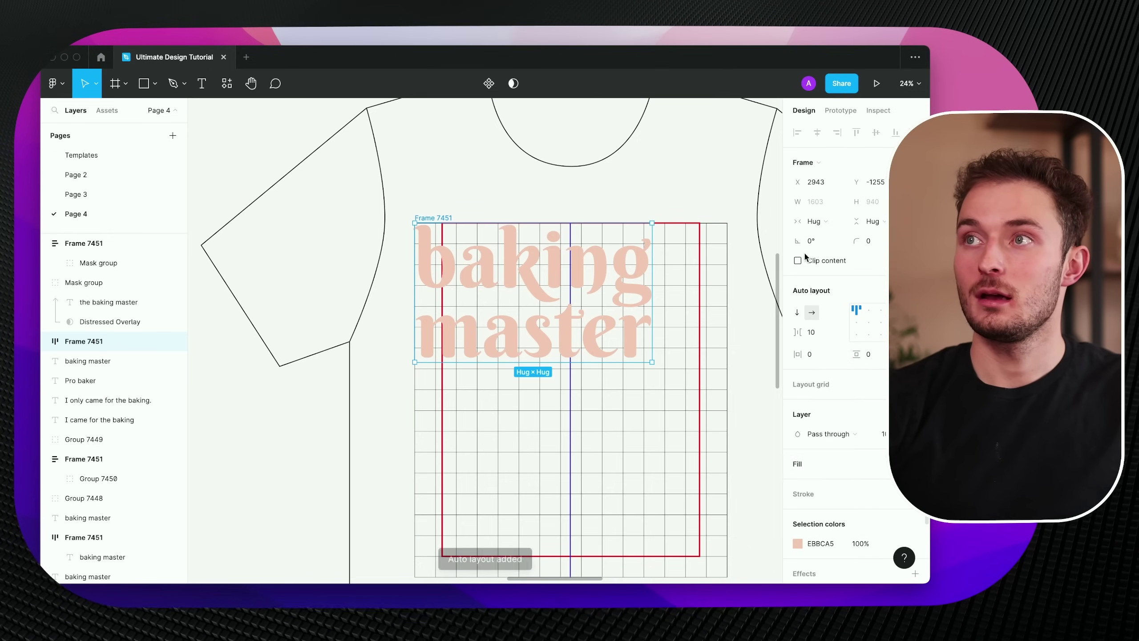
{"action": "mouse_move", "coordinate": [795, 355]}
{"action": "left_mouse_down"}
{"action": "mouse_move", "coordinate": [223, 343]}
{"action": "mouse_move", "coordinate": [782, 359]}
{"action": "left_mouse_up"}
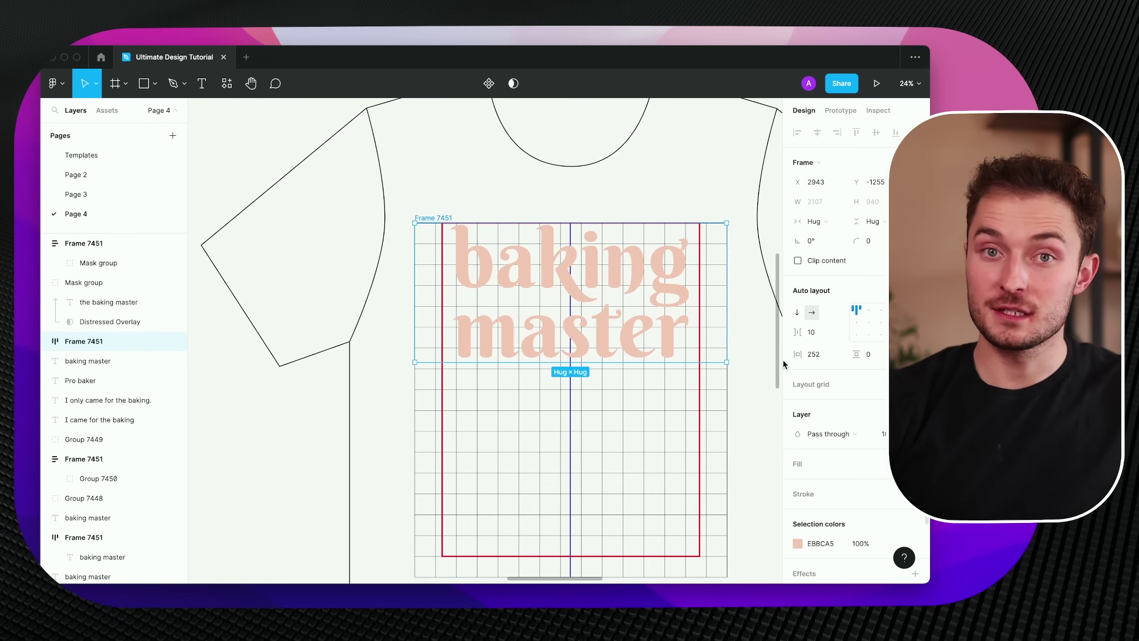
{"action": "left_click_drag", "start_coordinate": [861, 355], "coordinate": [181, 379]}
Move the padded pink "baking master" frame off the T-shirt to below the distressed design and select its text.
{"action": "scroll", "coordinate": [494, 340], "scroll_direction": "down", "scroll_amount": 5}
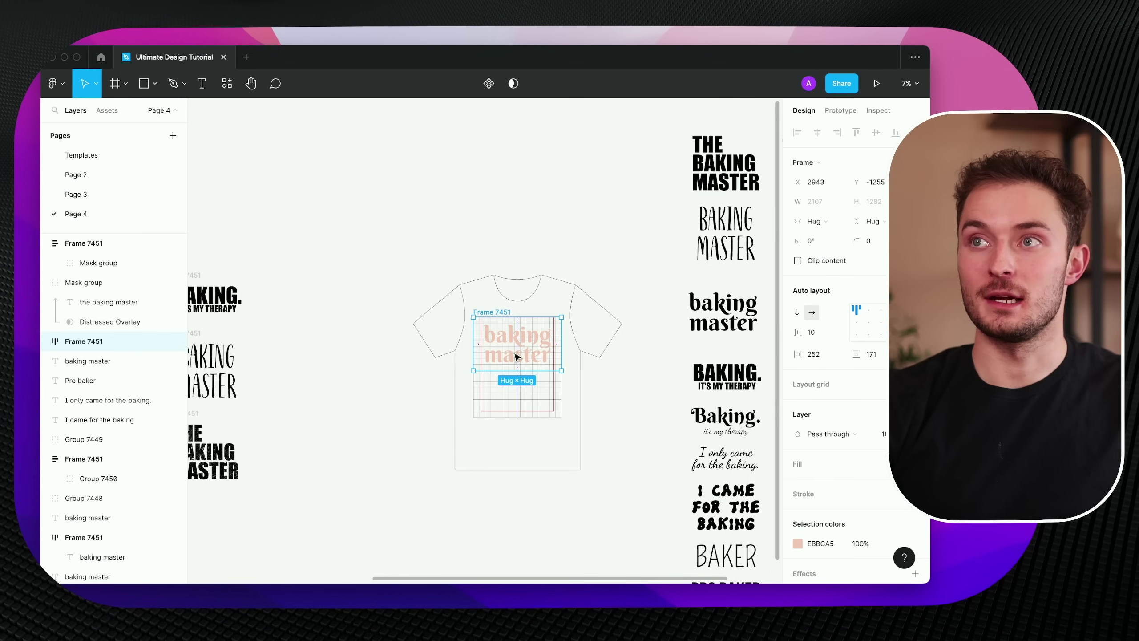
{"action": "scroll", "coordinate": [338, 471], "scroll_direction": "up", "scroll_amount": 5}
{"action": "left_click_drag", "start_coordinate": [338, 471], "coordinate": [381, 401]}
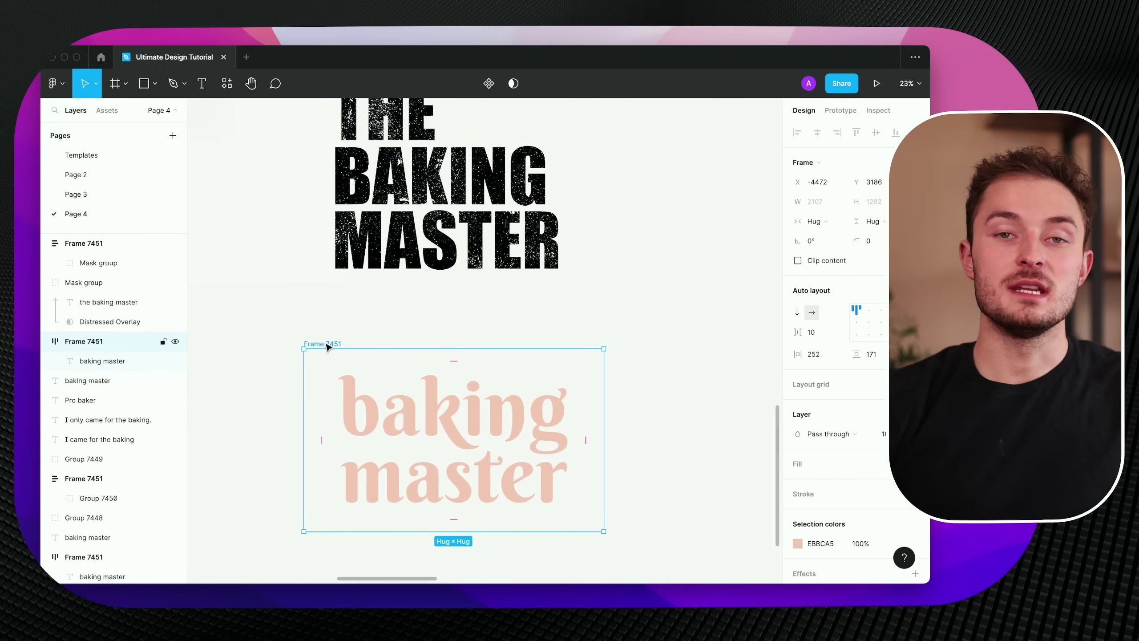
{"action": "left_click", "coordinate": [407, 420]}
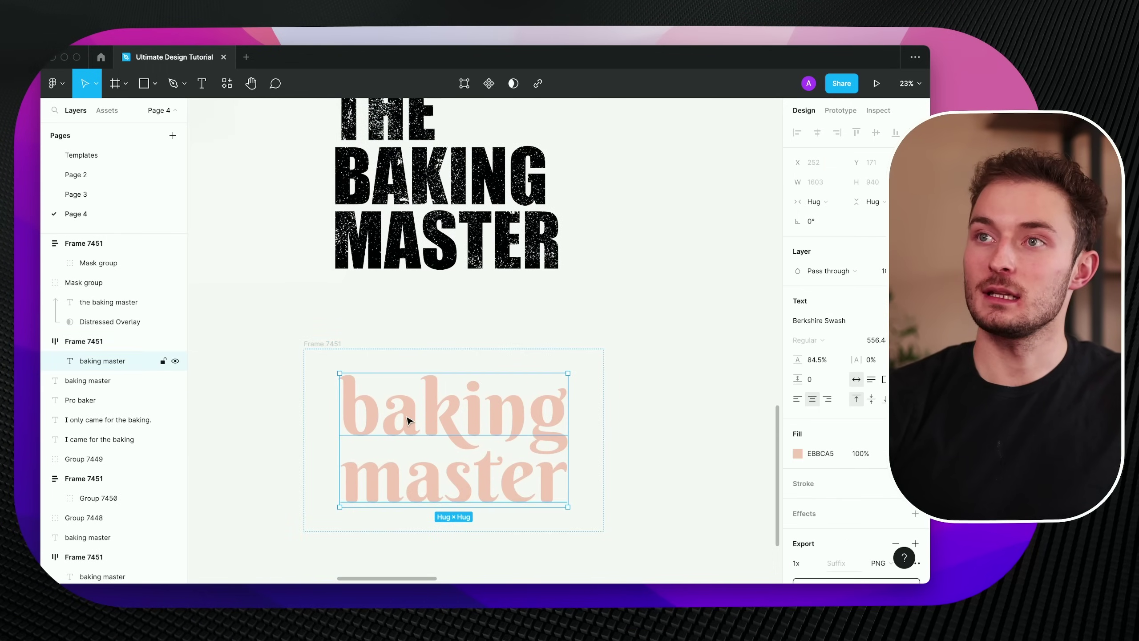
Rename the frame around the pink text "baking master" and the distressed design's frame "the baking master".
{"action": "left_click", "coordinate": [330, 343]}
{"action": "left_click", "coordinate": [280, 305]}
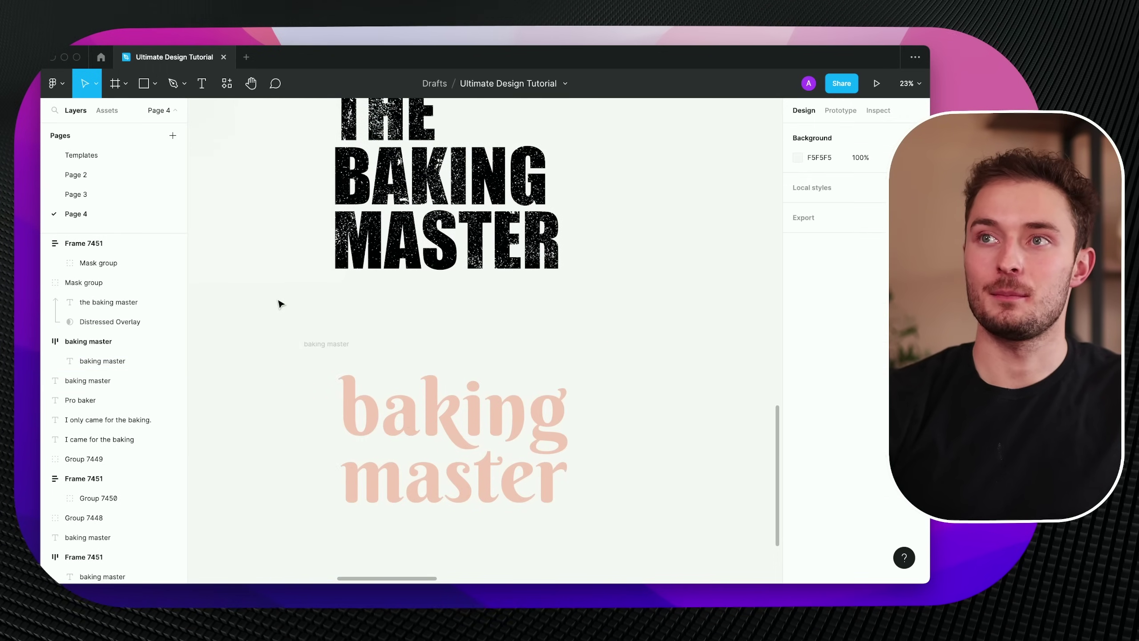
{"action": "scroll", "coordinate": [289, 389], "scroll_direction": "up", "scroll_amount": 3}
{"action": "left_click", "coordinate": [426, 345]}
{"action": "left_click", "coordinate": [351, 185]}
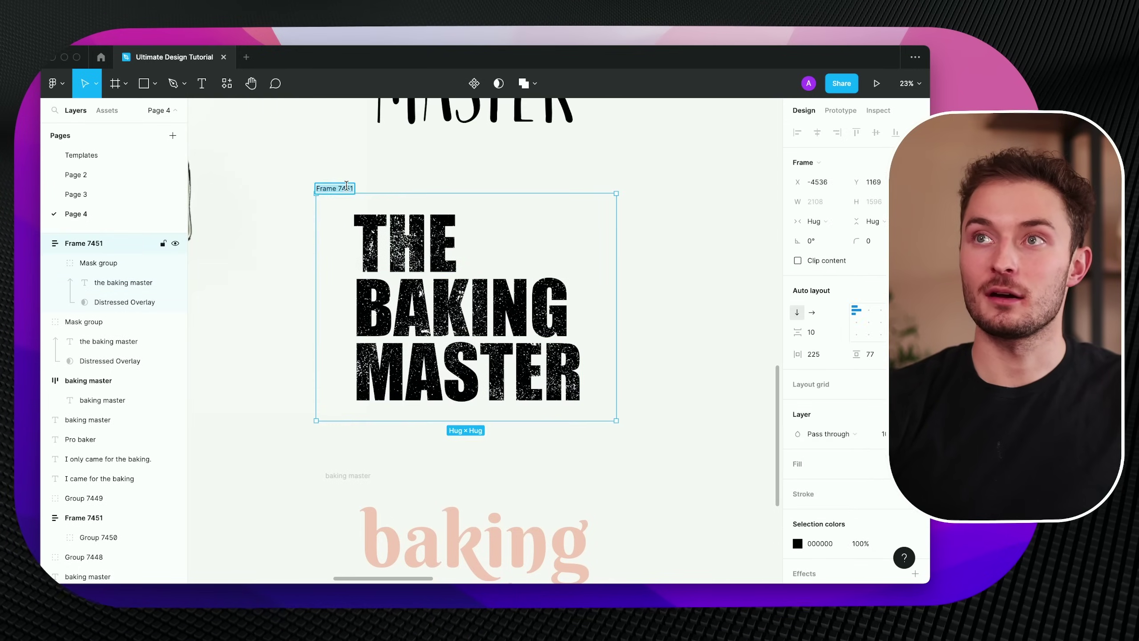
Rename the handwritten design's frame "baking master" and the therapy design's frame "Baking is my therapy", and align all four frames' left edges.
{"action": "scroll", "coordinate": [430, 389], "scroll_direction": "up", "scroll_amount": 5}
{"action": "left_click", "coordinate": [429, 389]}
{"action": "left_click", "coordinate": [372, 267]}
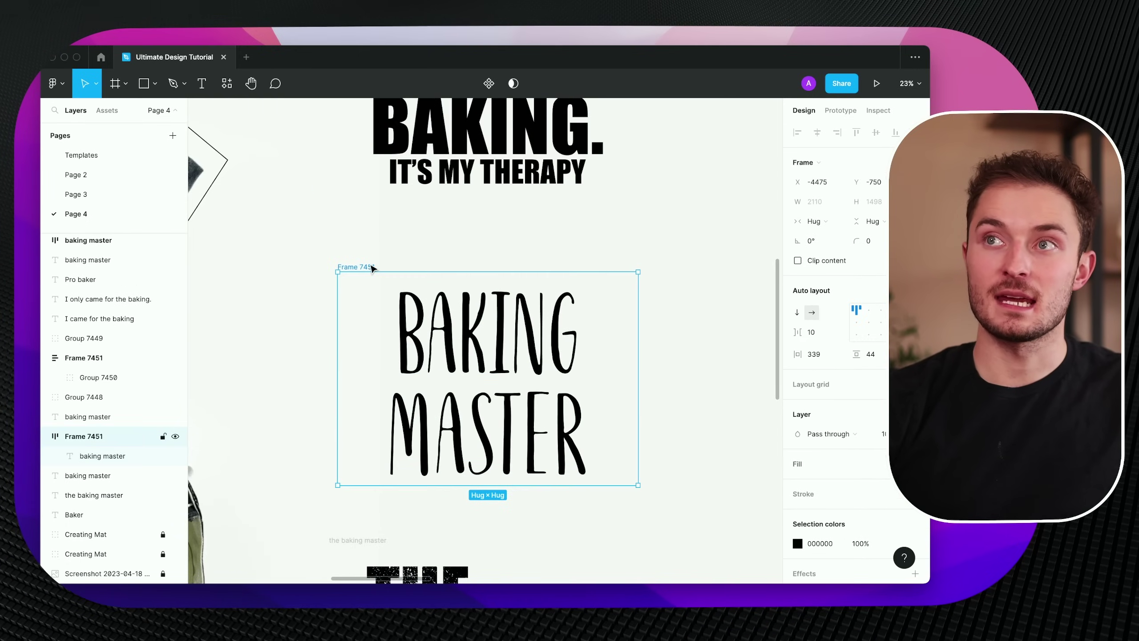
{"action": "left_click", "coordinate": [280, 308]}
{"action": "scroll", "coordinate": [300, 450], "scroll_direction": "up", "scroll_amount": 5}
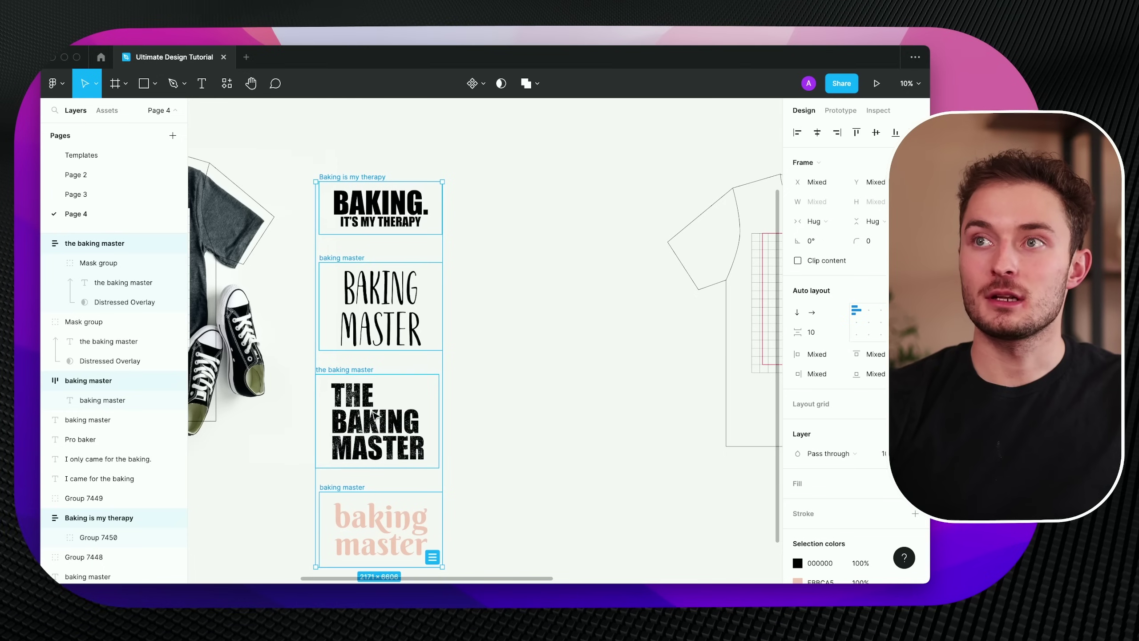
{"action": "left_click_drag", "start_coordinate": [376, 416], "coordinate": [447, 399]}
{"action": "left_click_drag", "start_coordinate": [567, 461], "coordinate": [532, 430]}
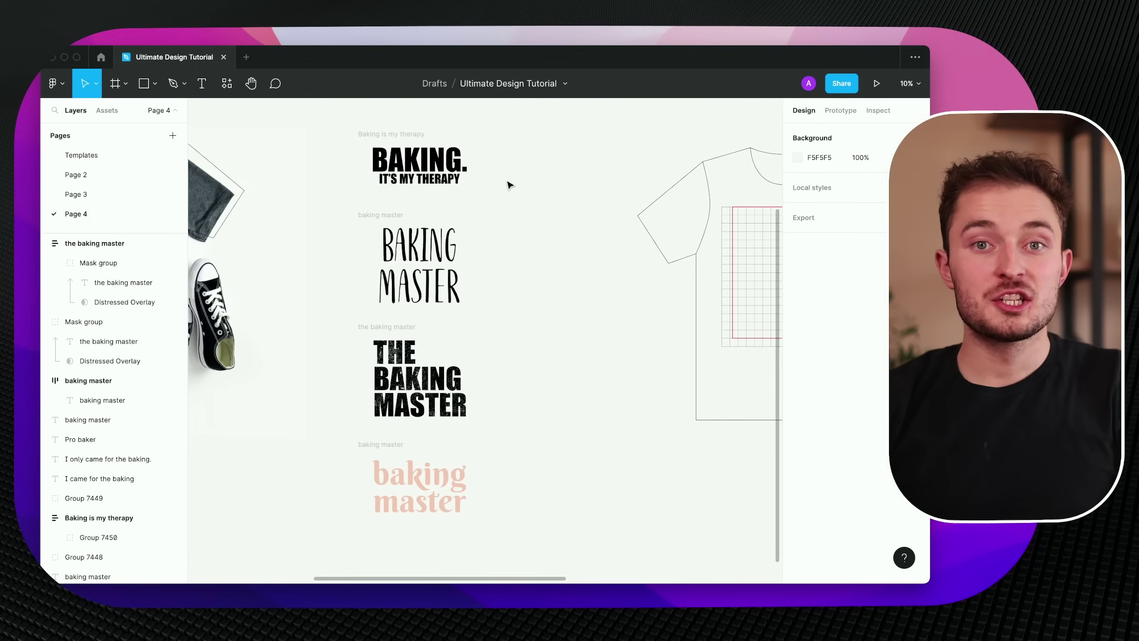
Select all four design frames and change their shared black selection color to FFFFFF.
{"action": "left_click_drag", "start_coordinate": [425, 277], "coordinate": [534, 552]}
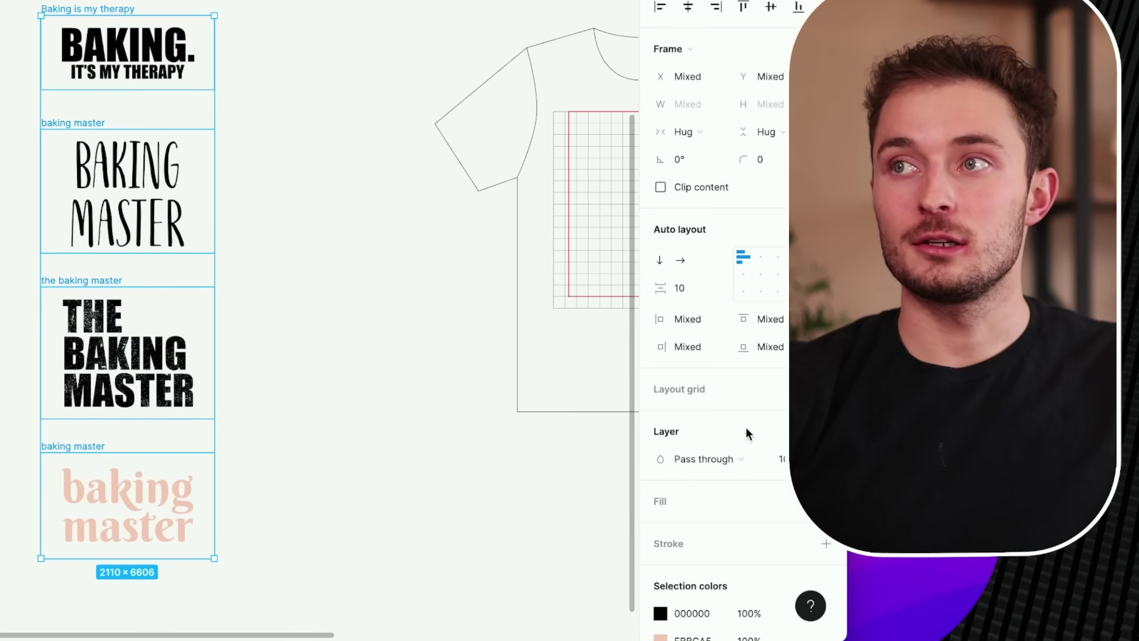
{"action": "scroll", "coordinate": [858, 434], "scroll_direction": "down", "scroll_amount": 3}
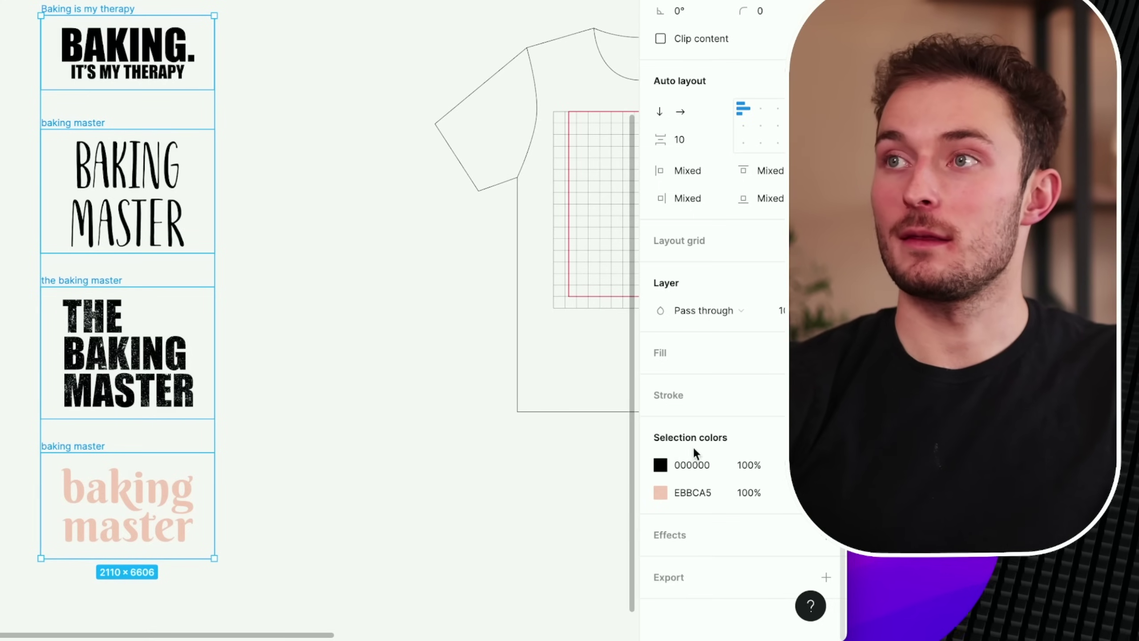
{"action": "left_click", "coordinate": [658, 465]}
{"action": "type", "text": "FFFFFF"}
{"action": "key", "text": "Return"}
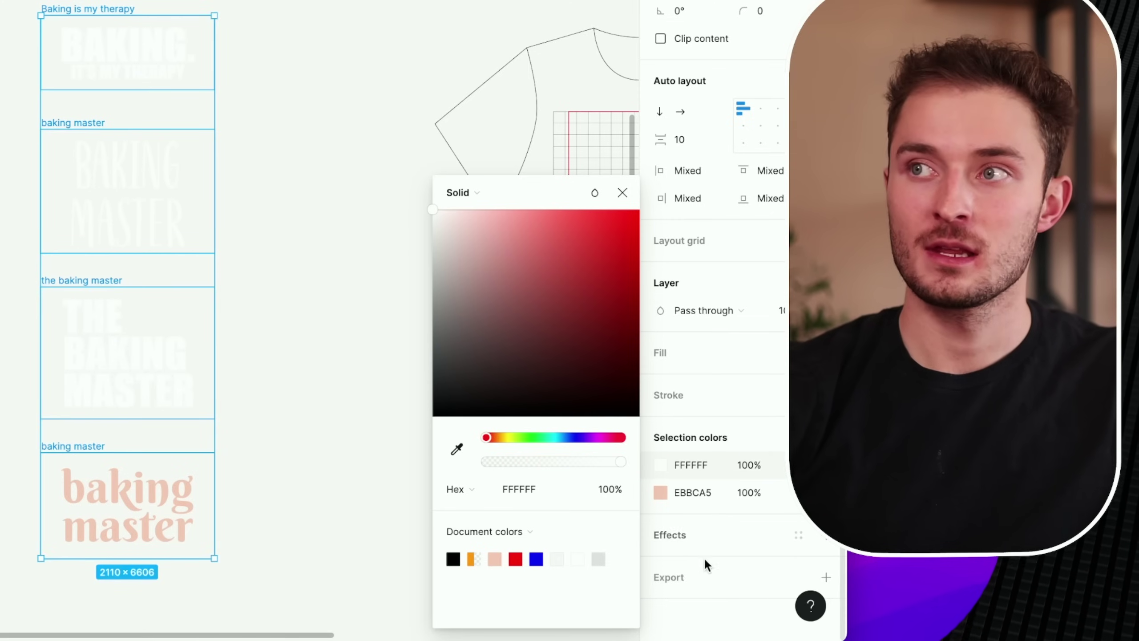
Add a 1x PNG export setting to the four frames and export them into the obj0 folder of Automated Mockups.
{"action": "left_click", "coordinate": [698, 575]}
{"action": "scroll", "coordinate": [686, 561], "scroll_direction": "down", "scroll_amount": 3}
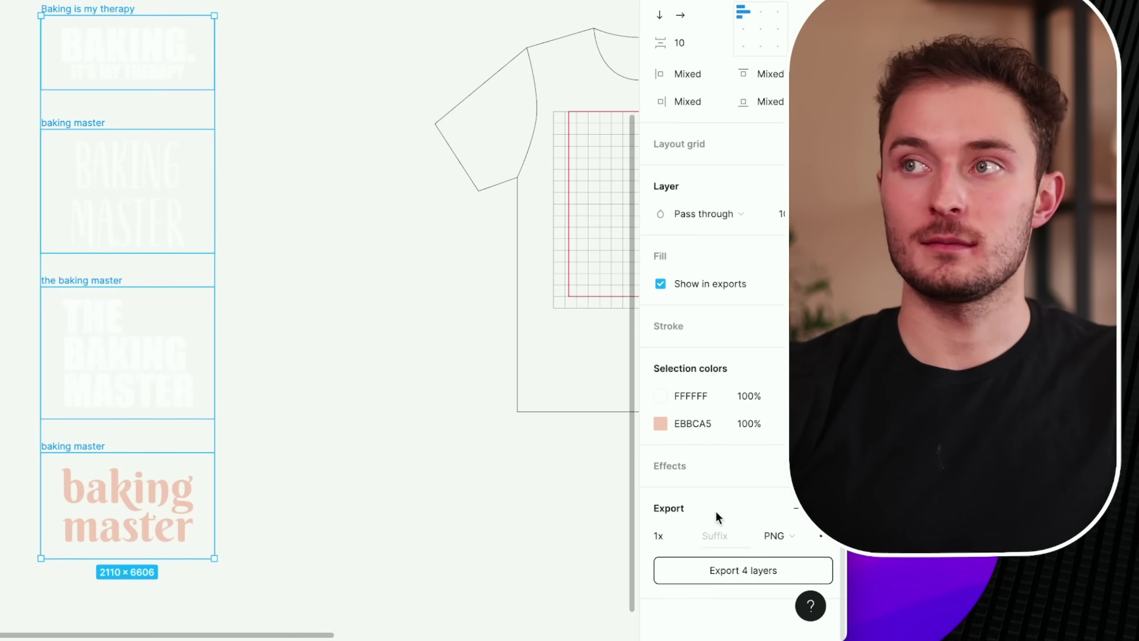
{"action": "left_click", "coordinate": [707, 575]}
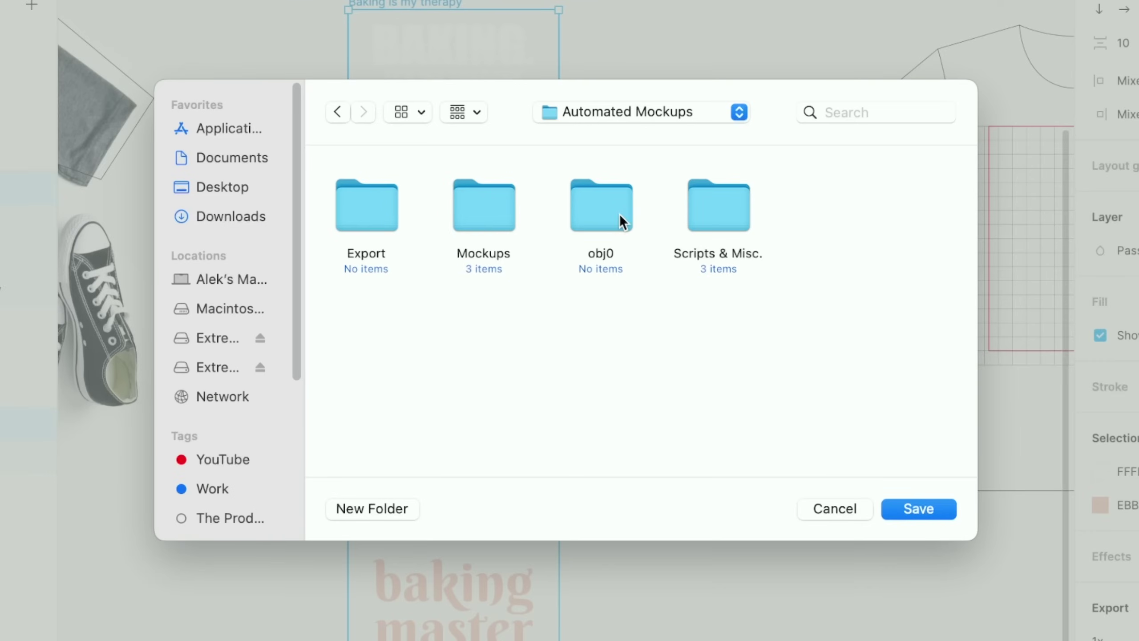
{"action": "left_click", "coordinate": [516, 258]}
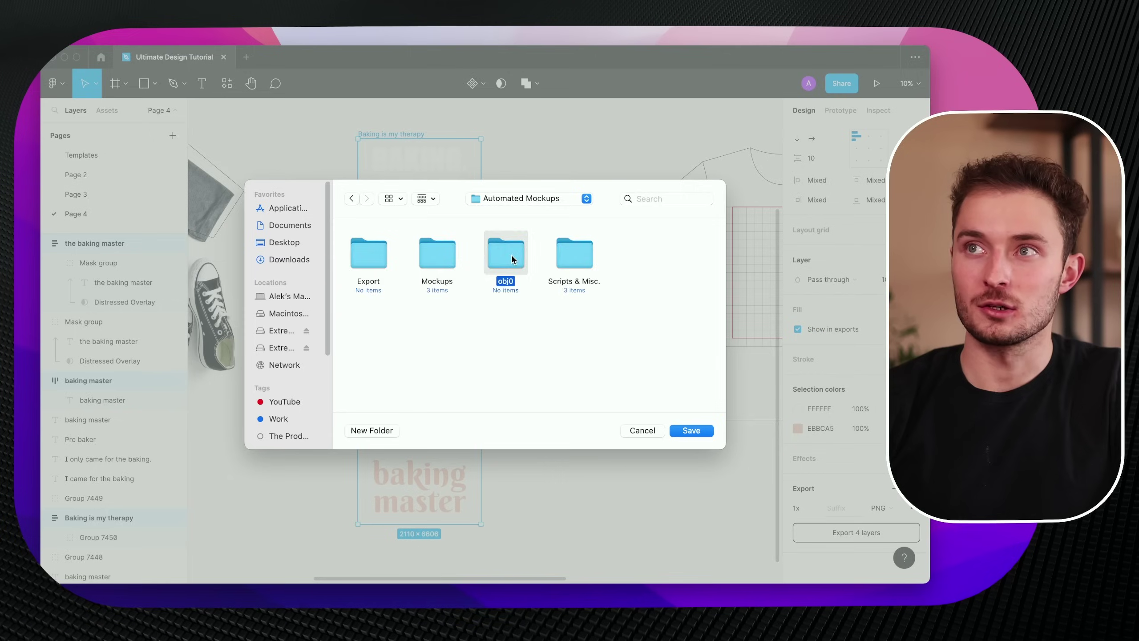
{"action": "left_click", "coordinate": [919, 509]}
{"action": "left_click", "coordinate": [919, 509]}
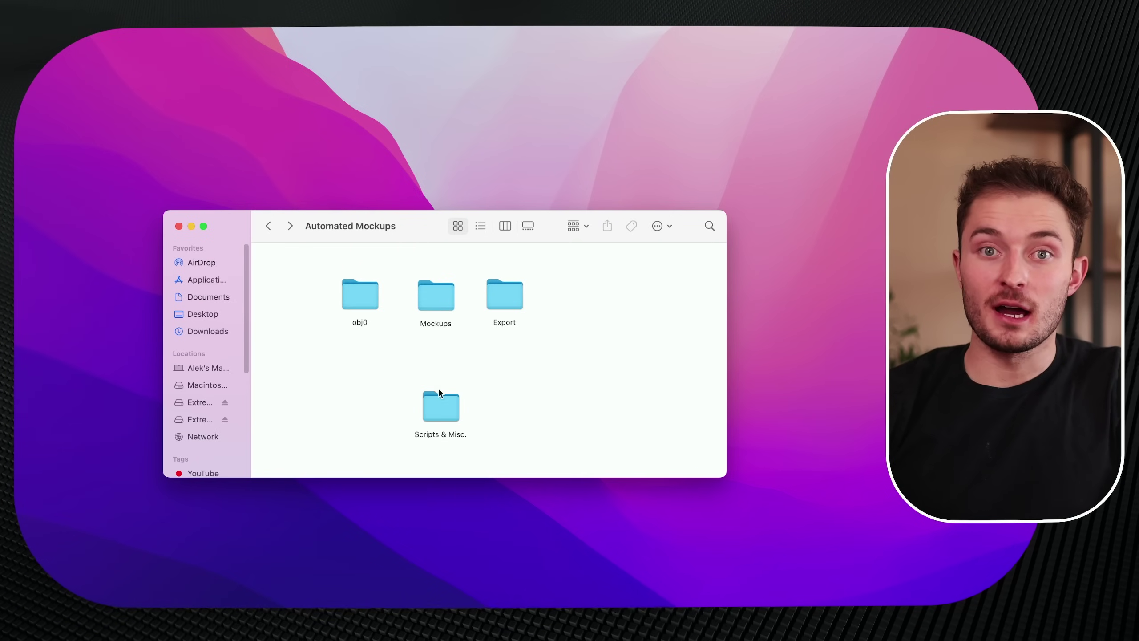
Switch to Finder, open the Scripts & Misc. folder inside Automated Mockups, and select its two JSX script files.
{"action": "left_click_drag", "start_coordinate": [313, 357], "coordinate": [555, 277]}
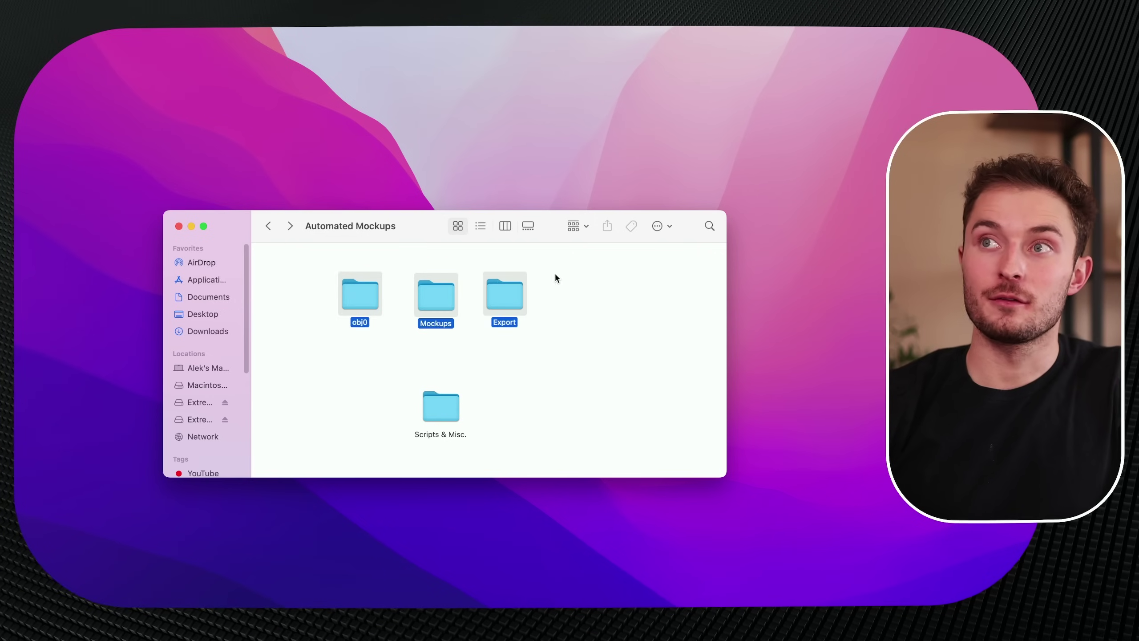
{"action": "left_click", "coordinate": [495, 420]}
{"action": "double_click", "coordinate": [454, 412]}
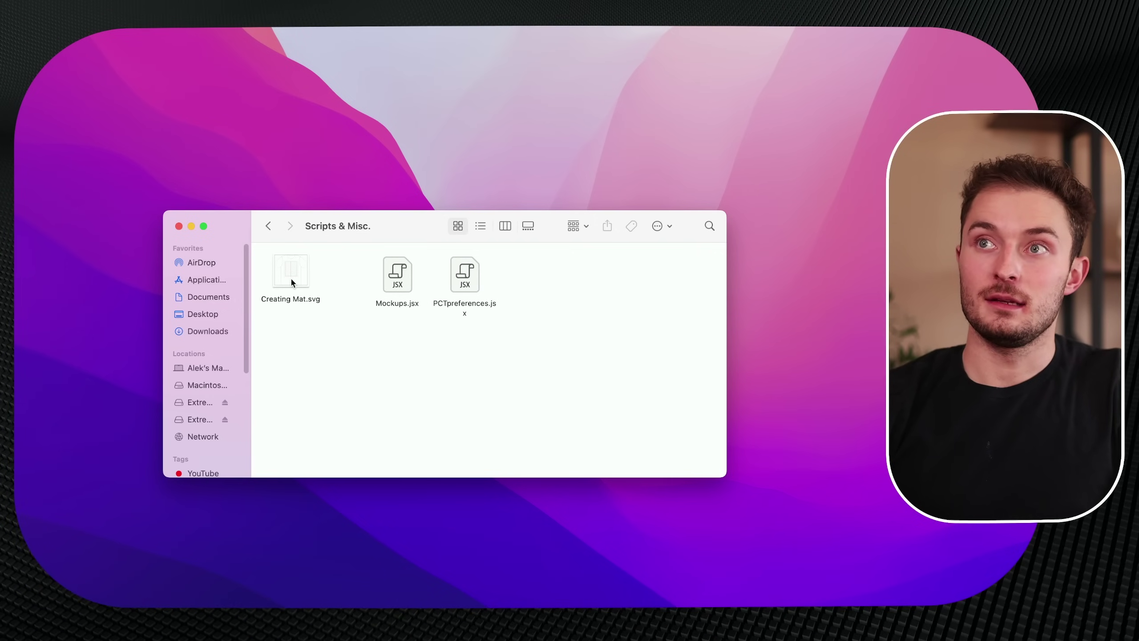
{"action": "left_click_drag", "start_coordinate": [329, 367], "coordinate": [522, 268]}
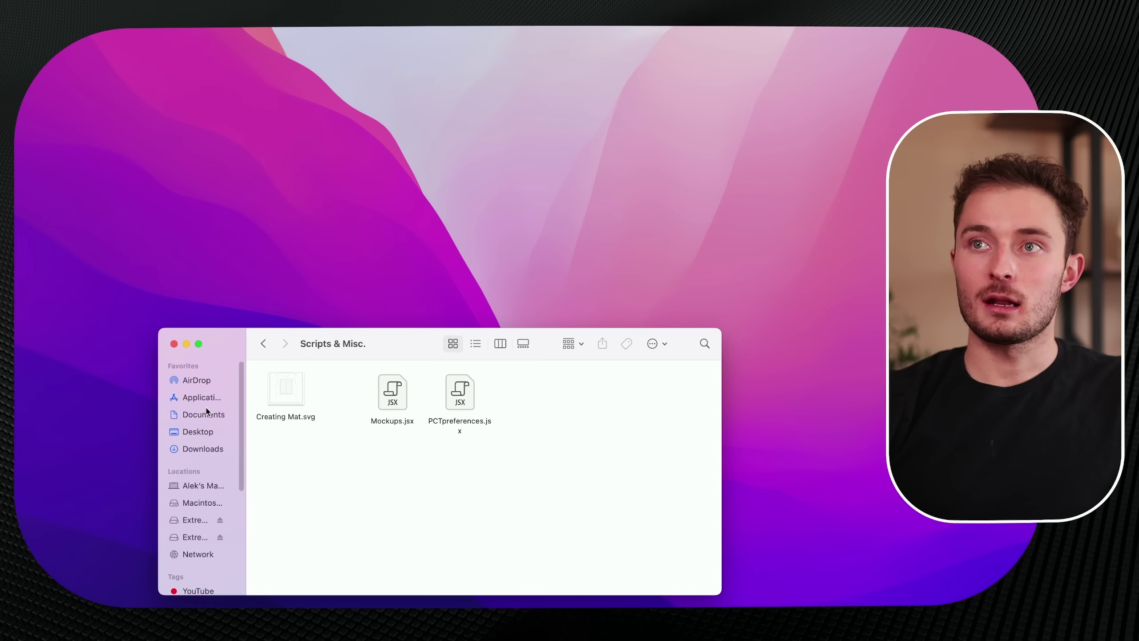
Open Applications in a second Finder window above the first and browse to Adobe Photoshop 2023 > Presets > Scripts.
{"action": "right_click", "coordinate": [204, 398]}
{"action": "left_click", "coordinate": [242, 405]}
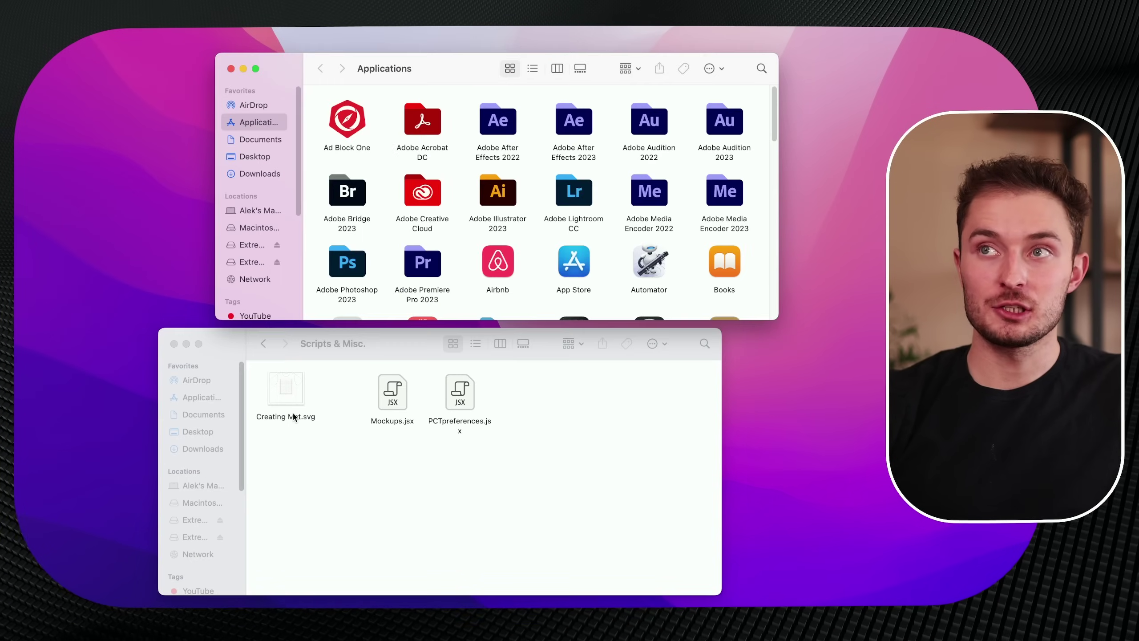
{"action": "left_click_drag", "start_coordinate": [437, 69], "coordinate": [373, 75]}
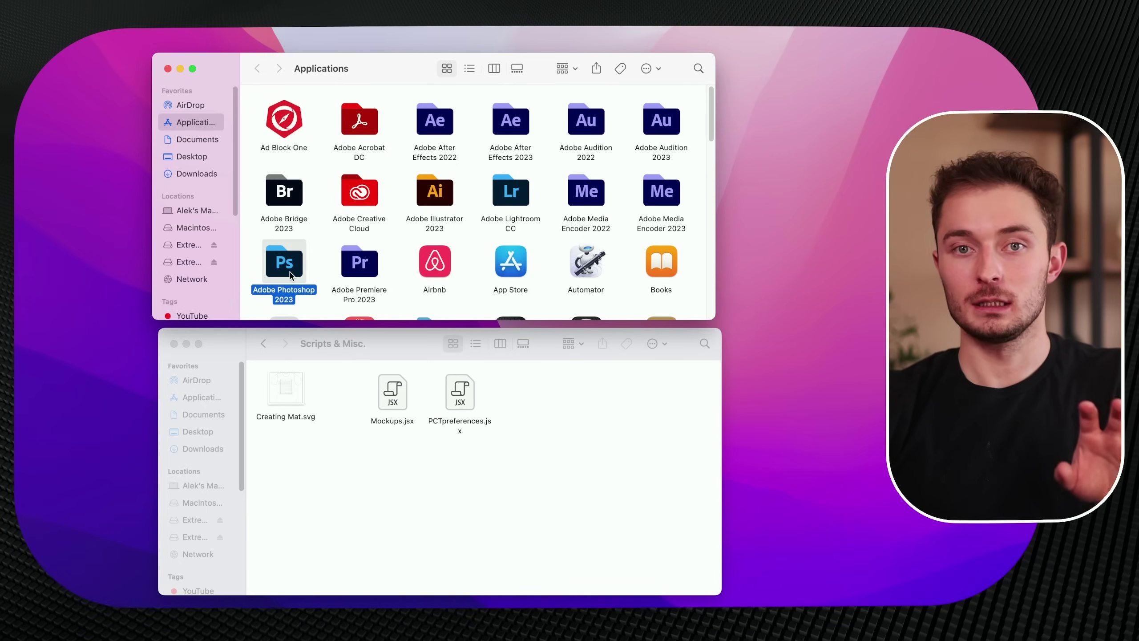
{"action": "double_click", "coordinate": [287, 261]}
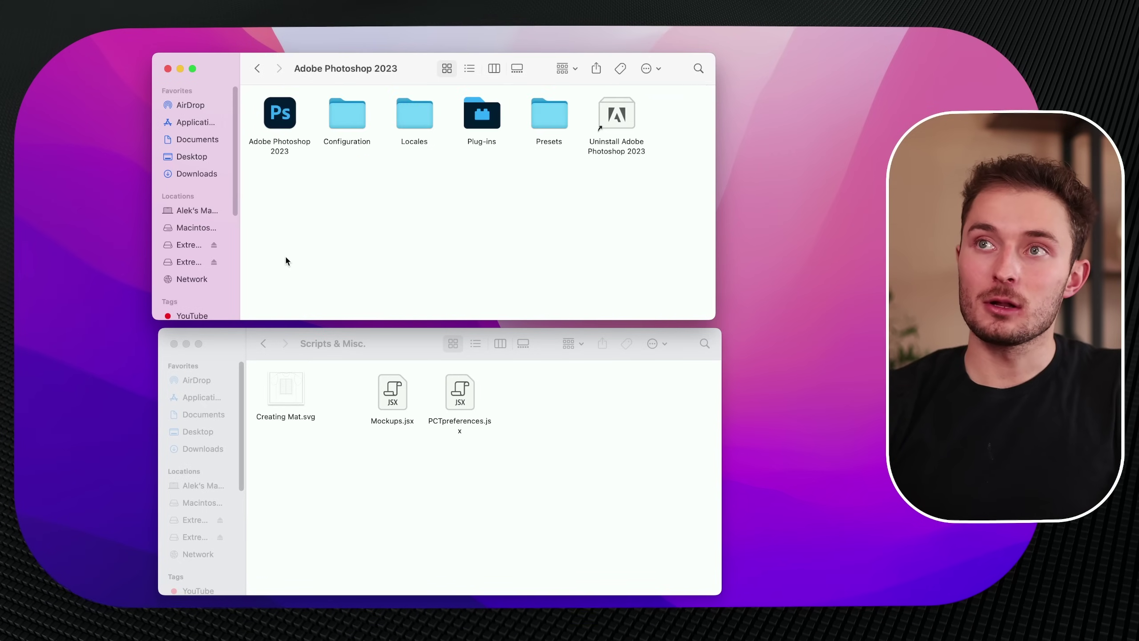
{"action": "double_click", "coordinate": [551, 114]}
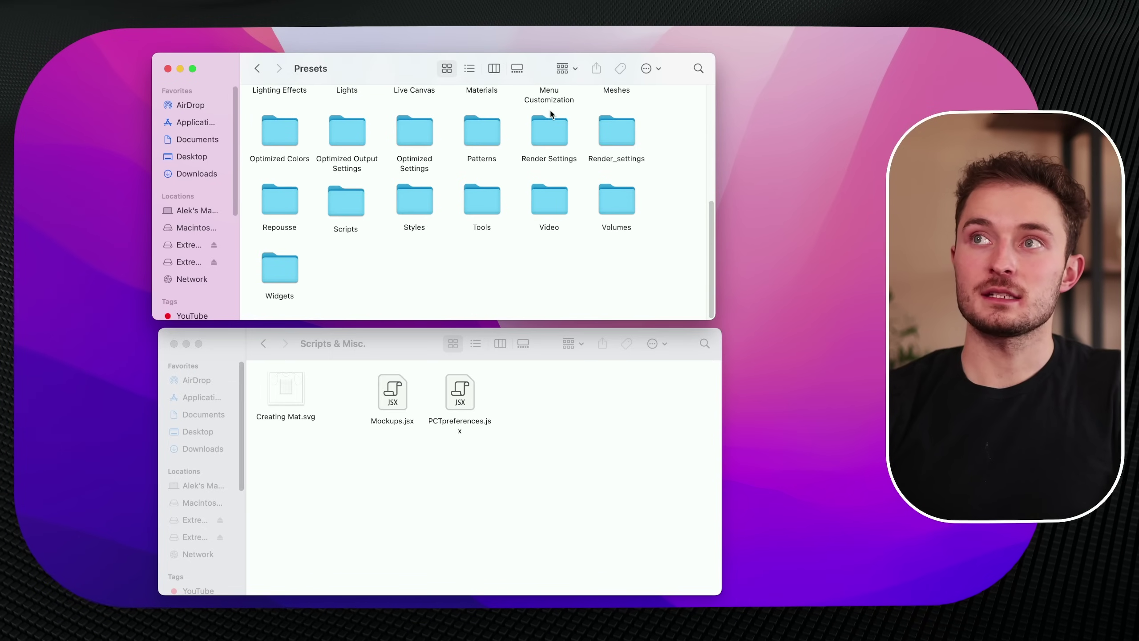
{"action": "double_click", "coordinate": [340, 204]}
Copy Mockups.jsx and PCTpreferences.jsx from Scripts & Misc. into Photoshop's Scripts presets folder.
{"action": "left_click", "coordinate": [572, 476]}
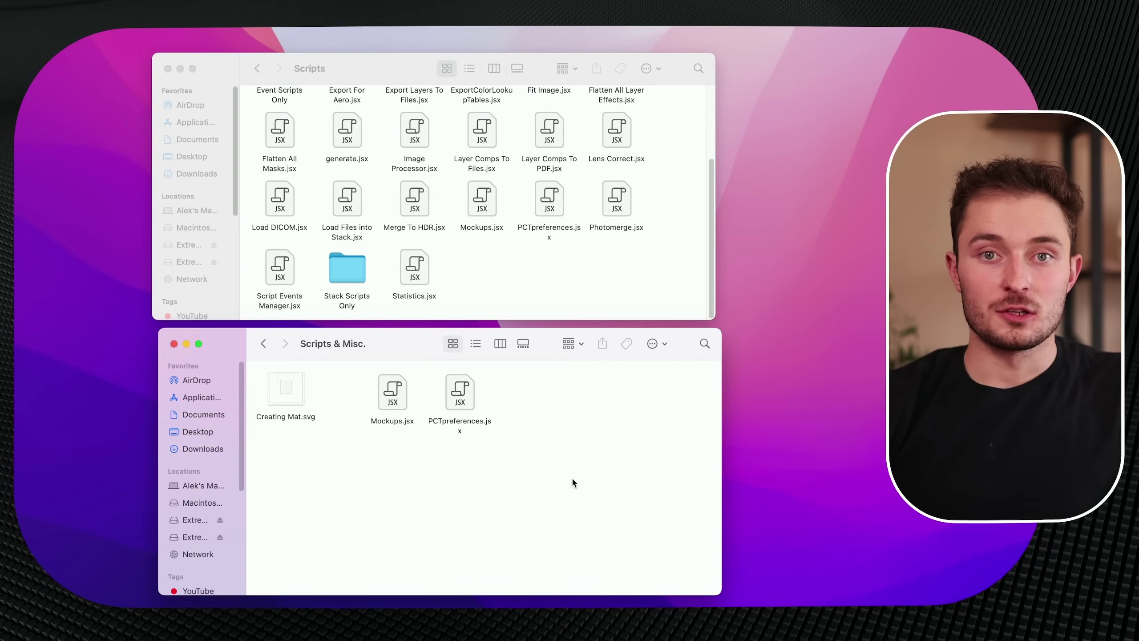
{"action": "left_click_drag", "start_coordinate": [572, 476], "coordinate": [385, 397]}
{"action": "right_click", "coordinate": [393, 398]}
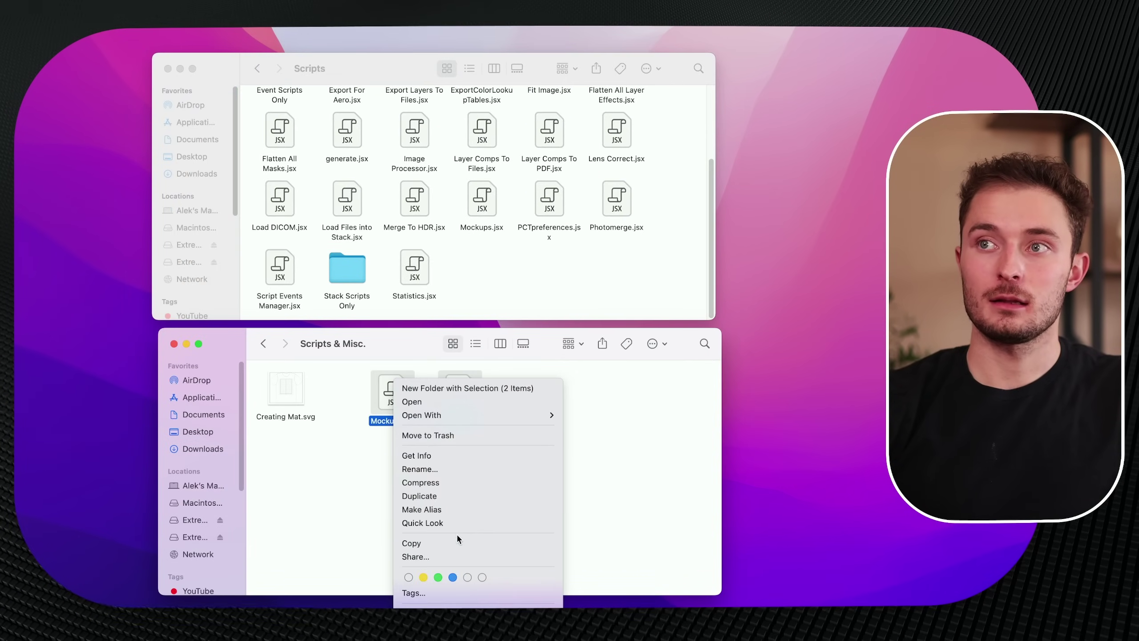
{"action": "left_click", "coordinate": [448, 539]}
{"action": "left_click", "coordinate": [481, 271]}
{"action": "right_click", "coordinate": [482, 270]}
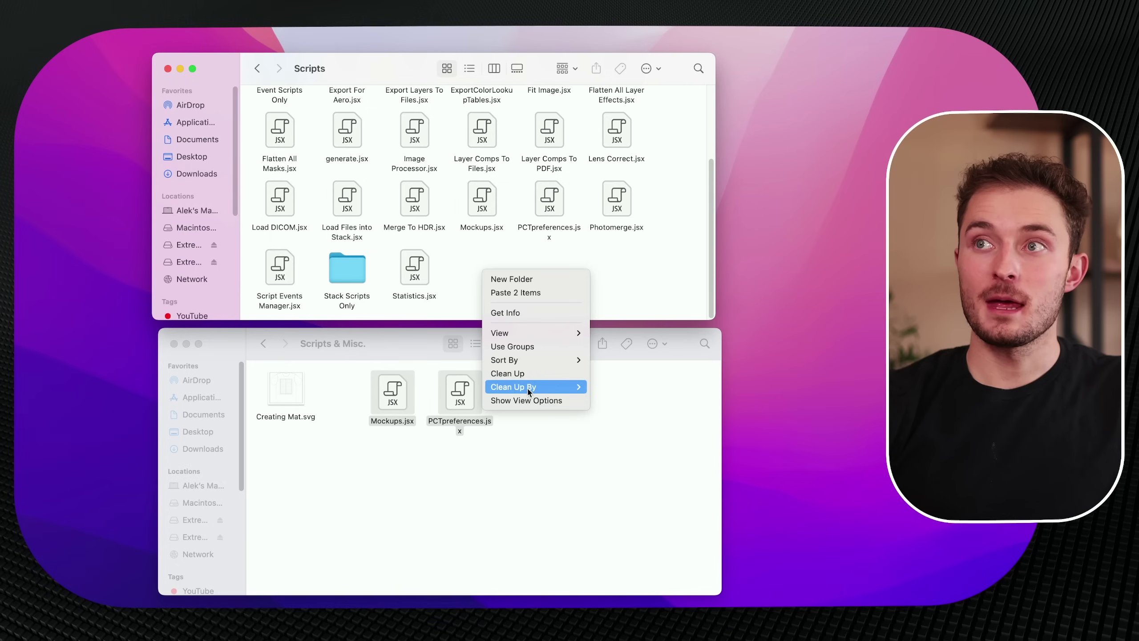
{"action": "left_click", "coordinate": [516, 294]}
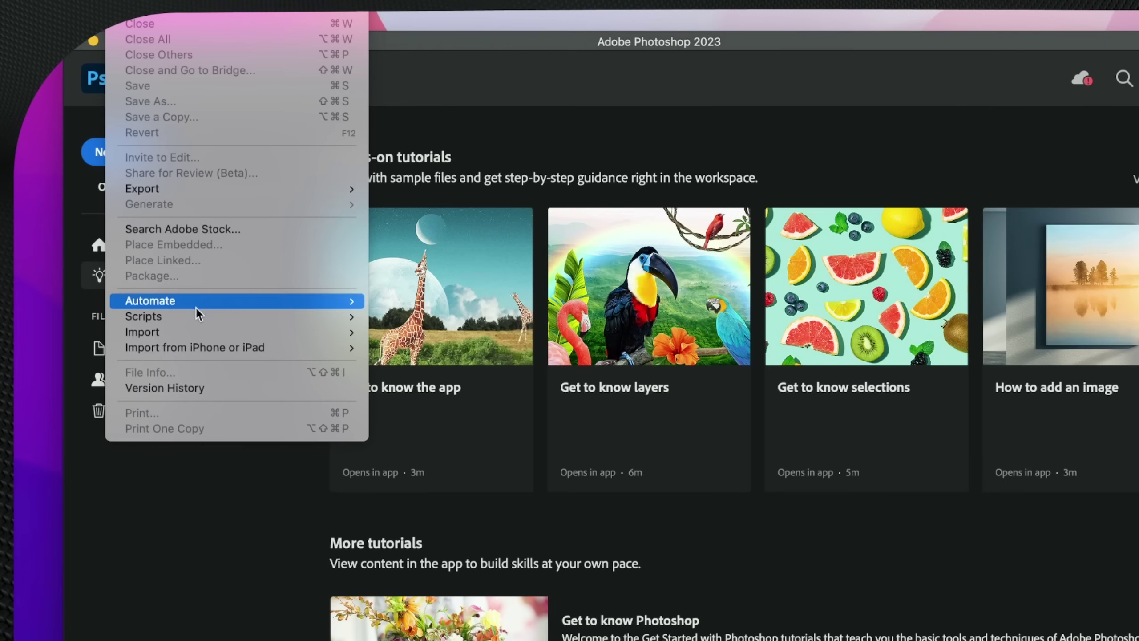
Switch to Photoshop and run the installed Mockups script to open the Batch MockUp Templates dialog.
{"action": "mouse_move", "coordinate": [137, 244]}
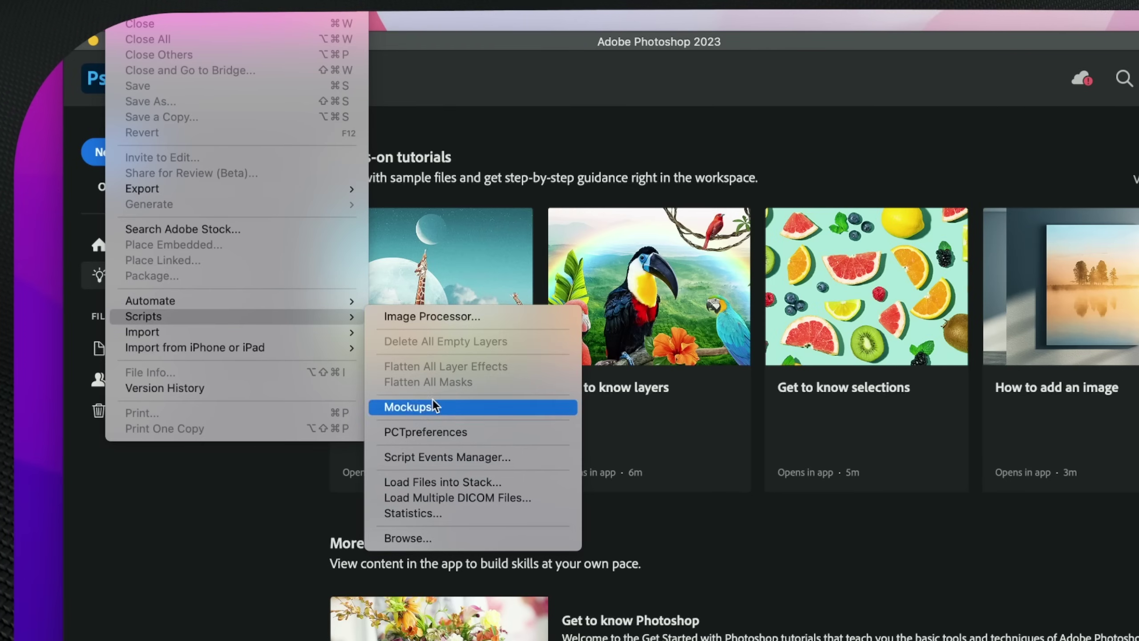
{"action": "left_click", "coordinate": [454, 408]}
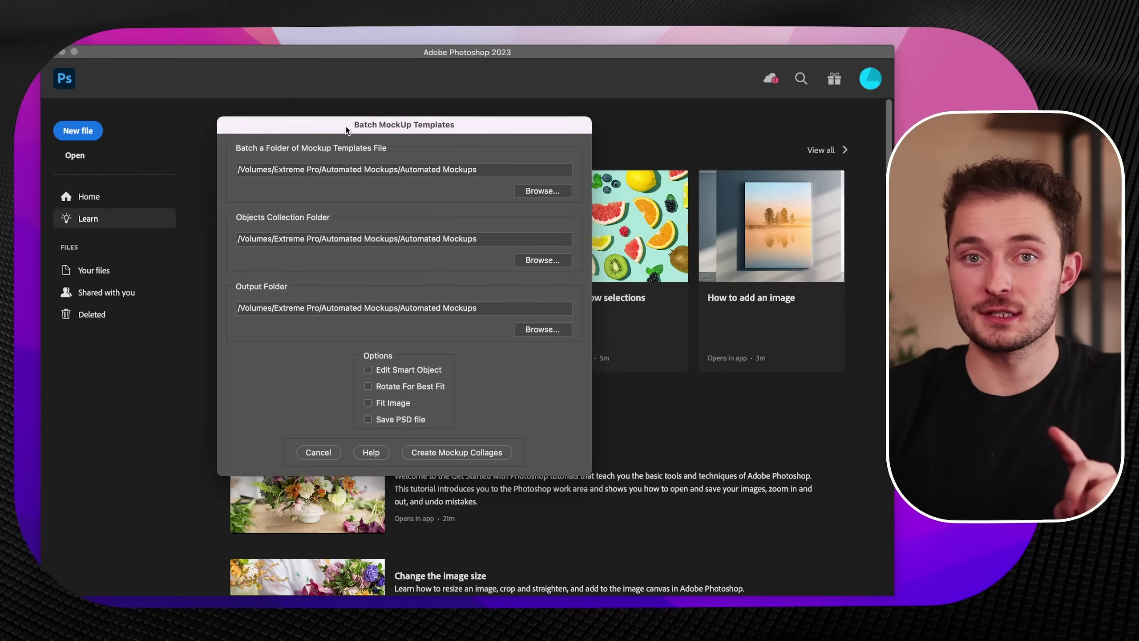
{"action": "left_click_drag", "start_coordinate": [346, 122], "coordinate": [307, 121]}
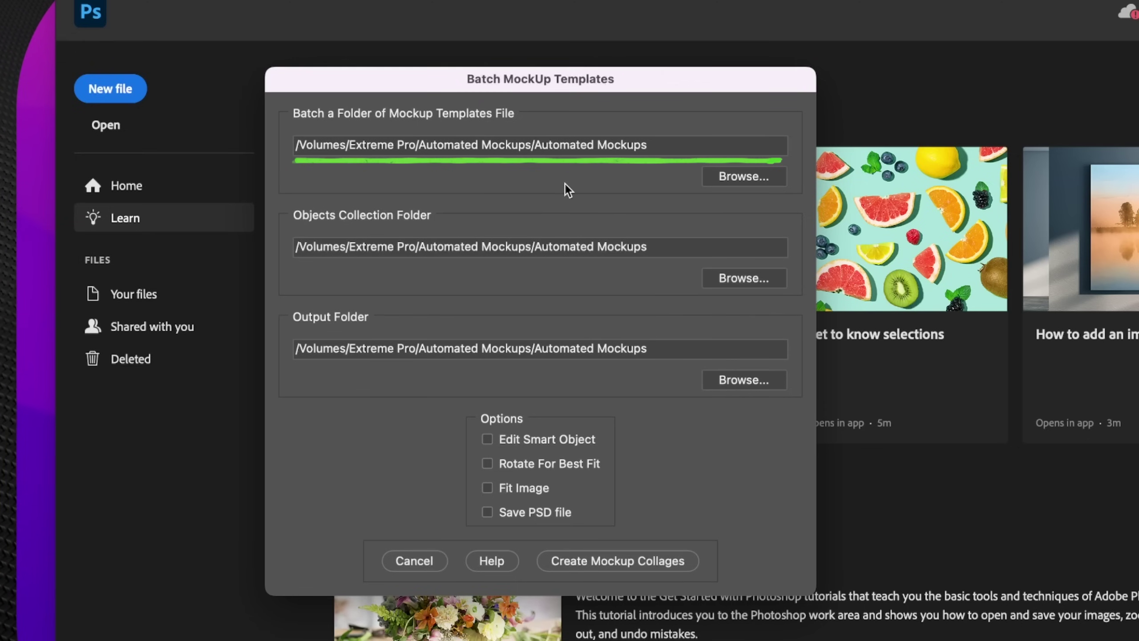
Set the mockup templates folder to the Mockups folder inside Automated Mockups.
{"action": "left_click", "coordinate": [740, 177]}
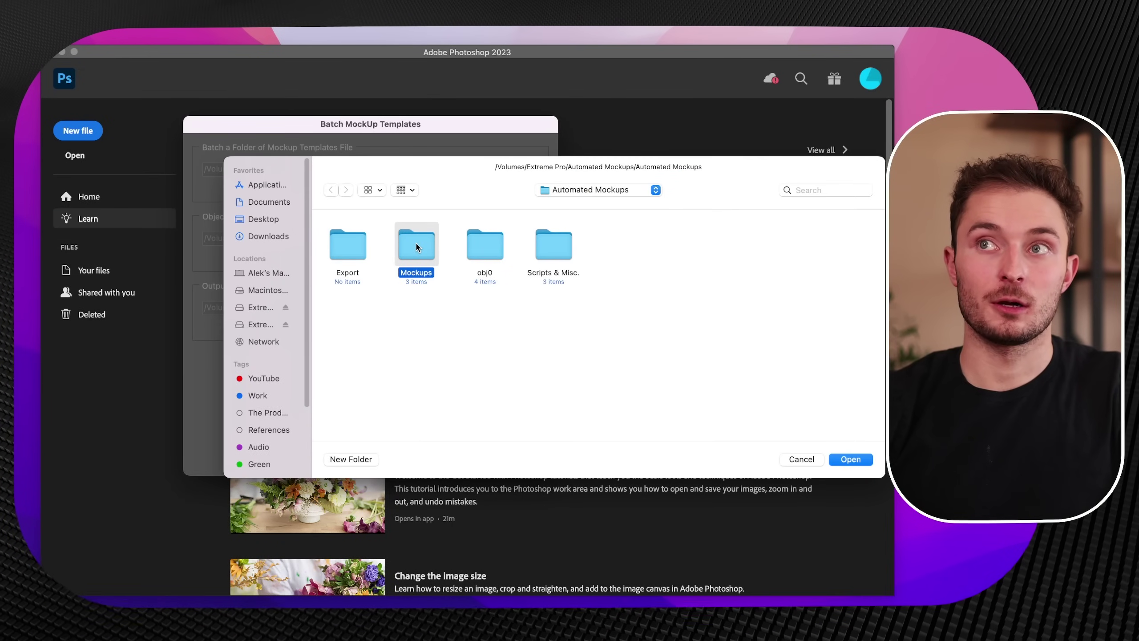
{"action": "double_click", "coordinate": [417, 246]}
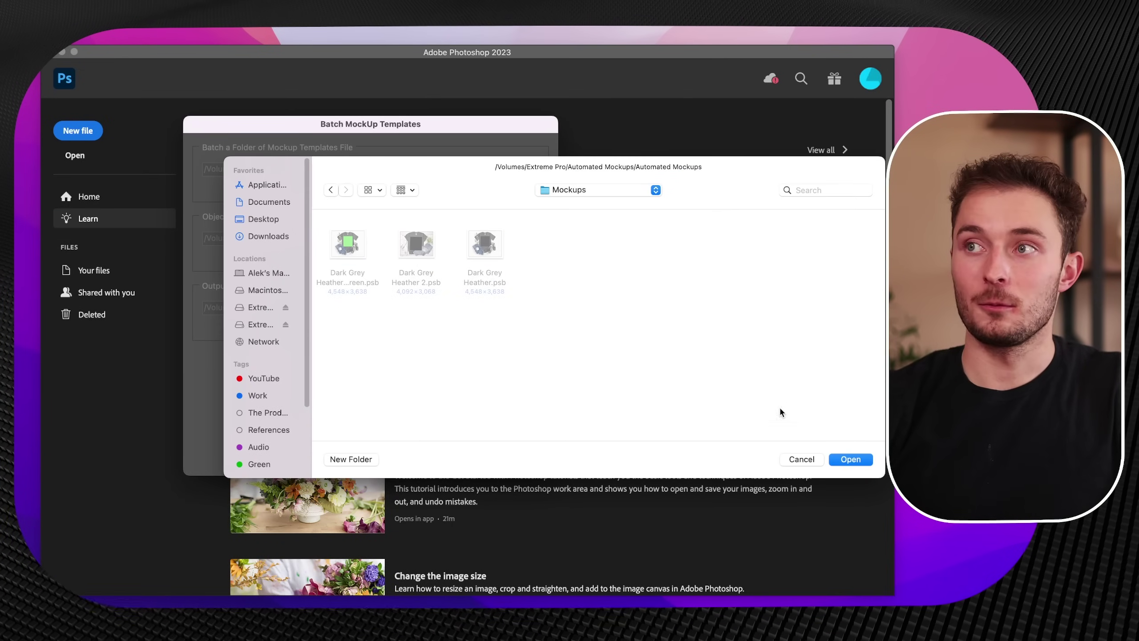
{"action": "left_click", "coordinate": [849, 459]}
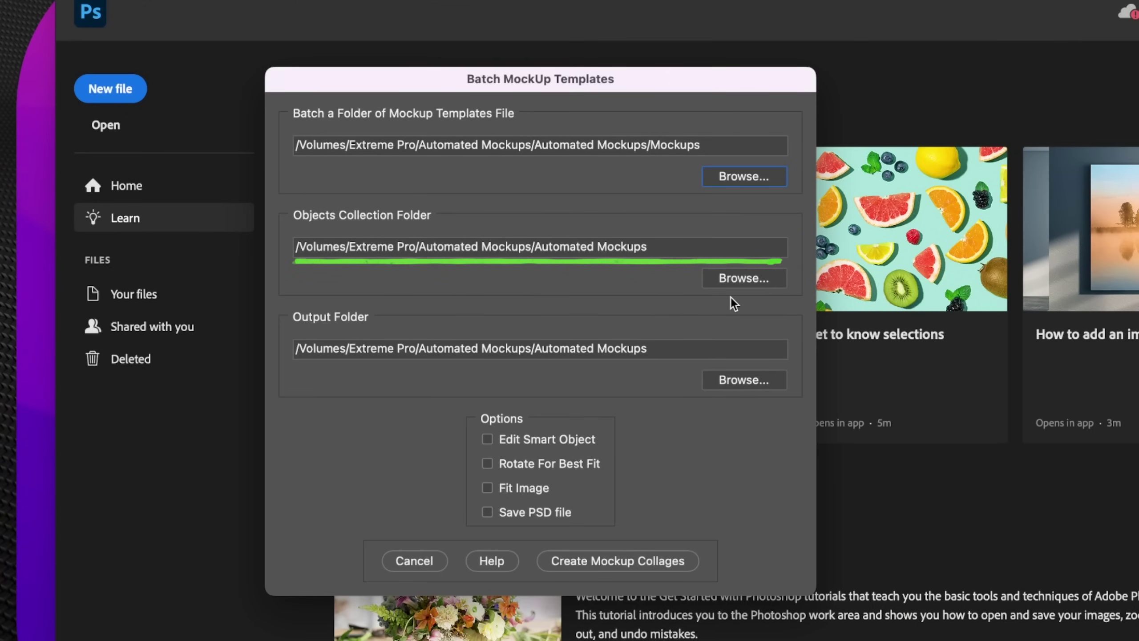
Set the Objects Collection Folder to the Automated Mockups folder that contains obj0, without entering obj0 itself.
{"action": "left_click", "coordinate": [739, 282]}
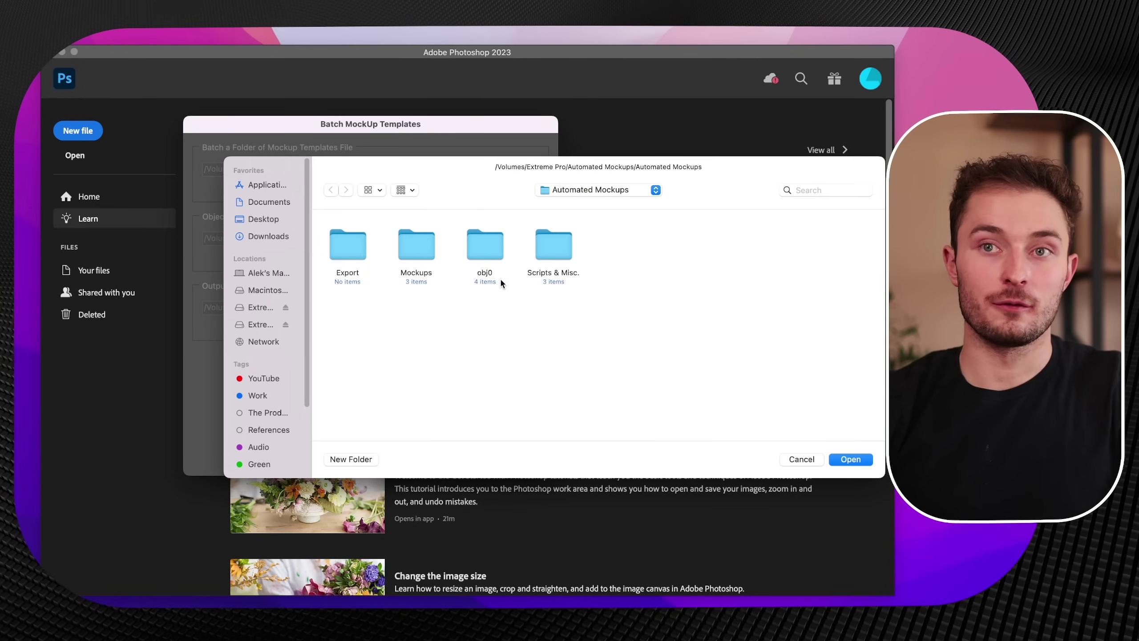
{"action": "left_click", "coordinate": [802, 459]}
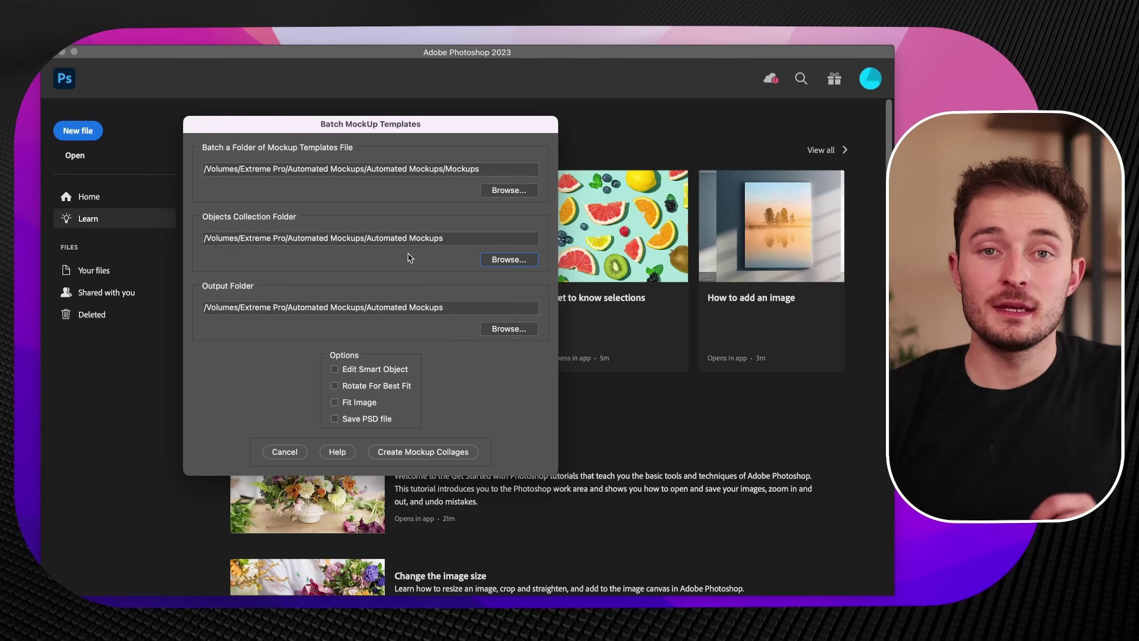
{"action": "left_click", "coordinate": [510, 260]}
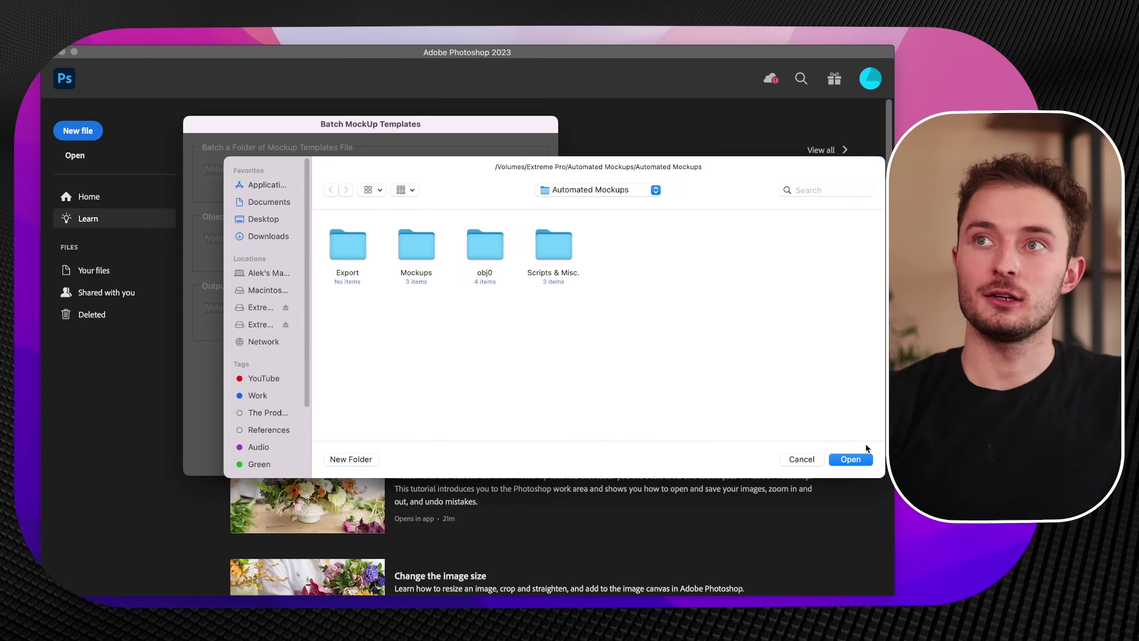
{"action": "left_click", "coordinate": [868, 460]}
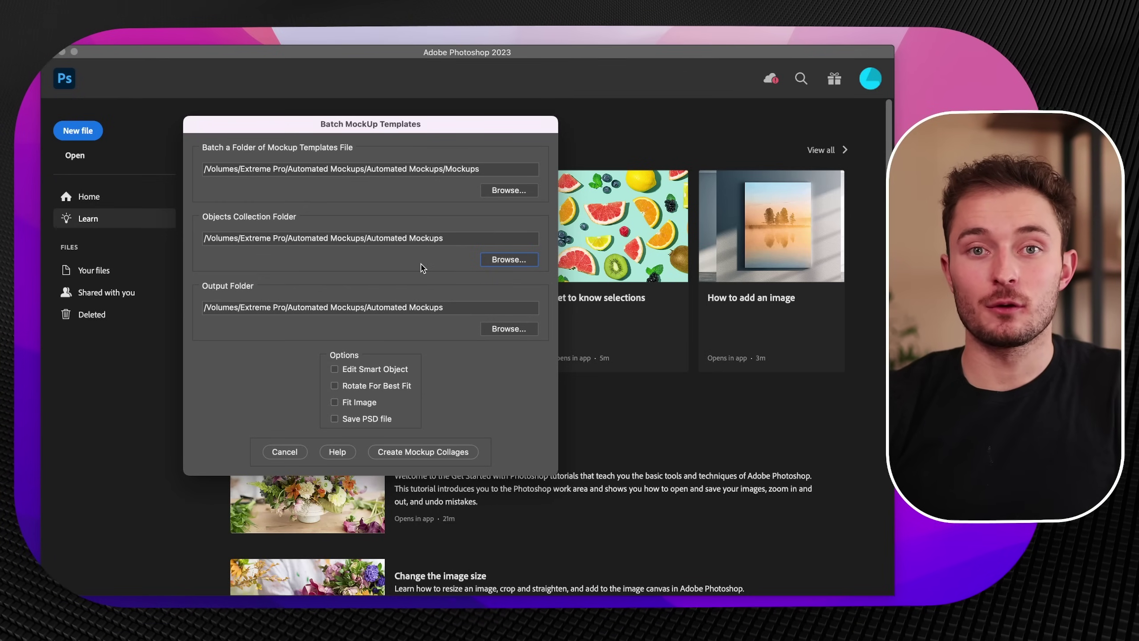
Set the Output Folder to the Export folder inside Automated Mockups.
{"action": "left_click", "coordinate": [507, 330]}
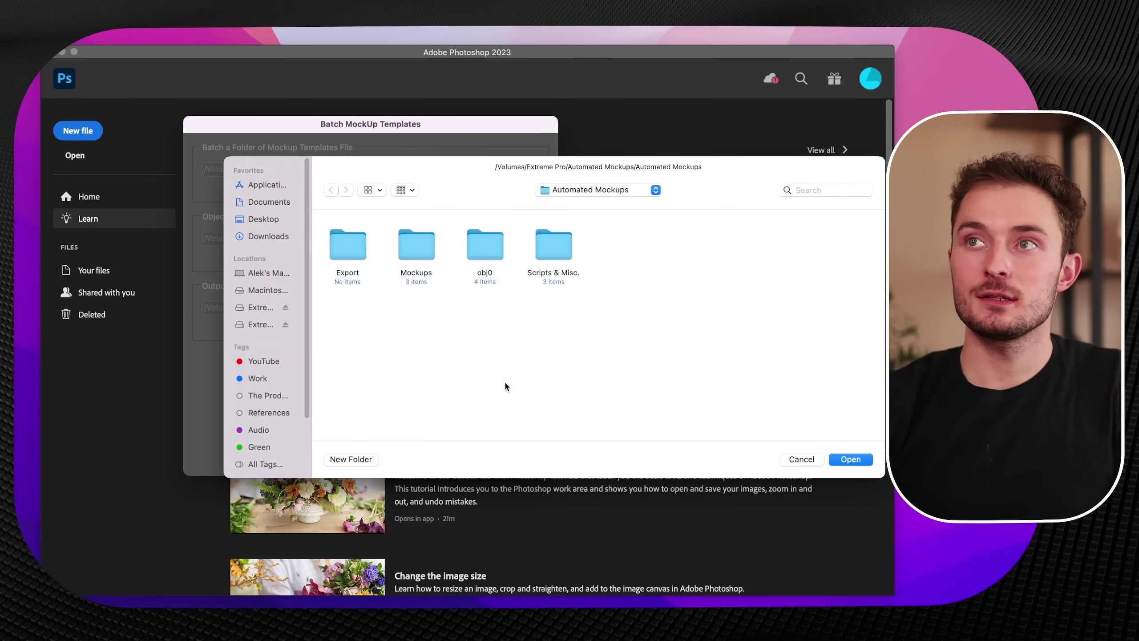
{"action": "double_click", "coordinate": [350, 248]}
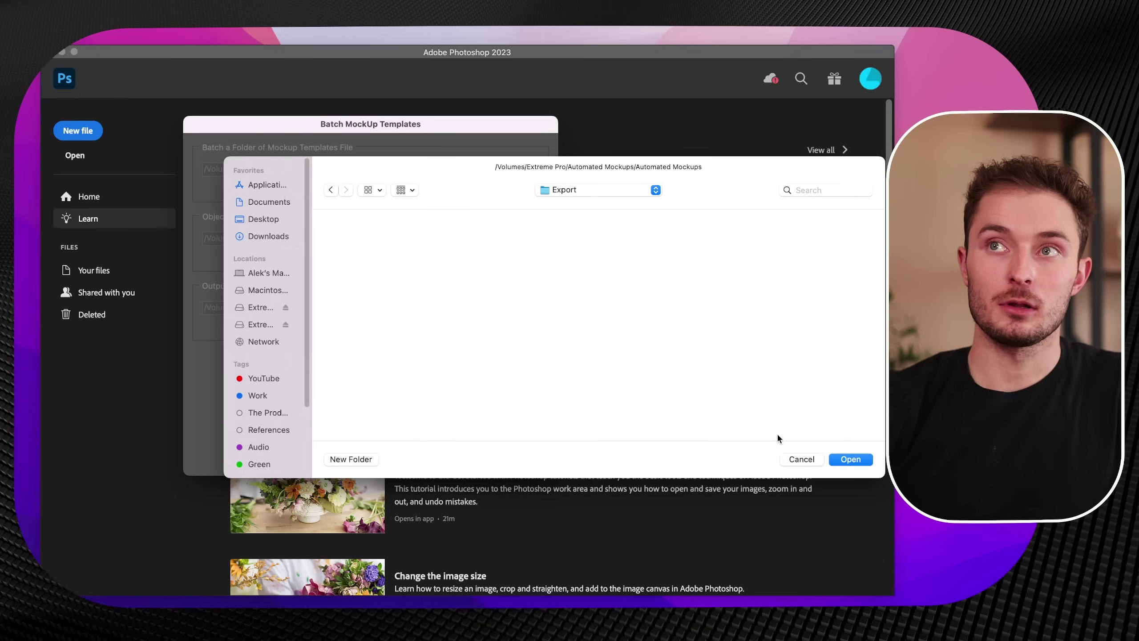
{"action": "left_click", "coordinate": [850, 459]}
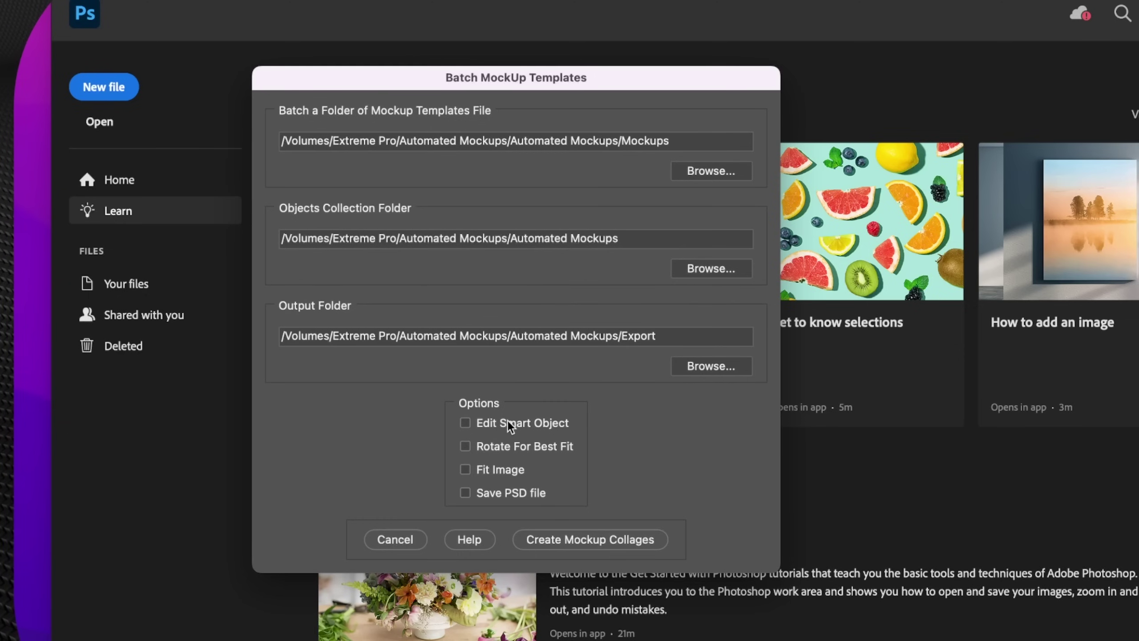
Enable the Edit Smart Object and Fit Image options and start creating the mockup collages.
{"action": "left_click", "coordinate": [364, 367]}
{"action": "left_click", "coordinate": [501, 466]}
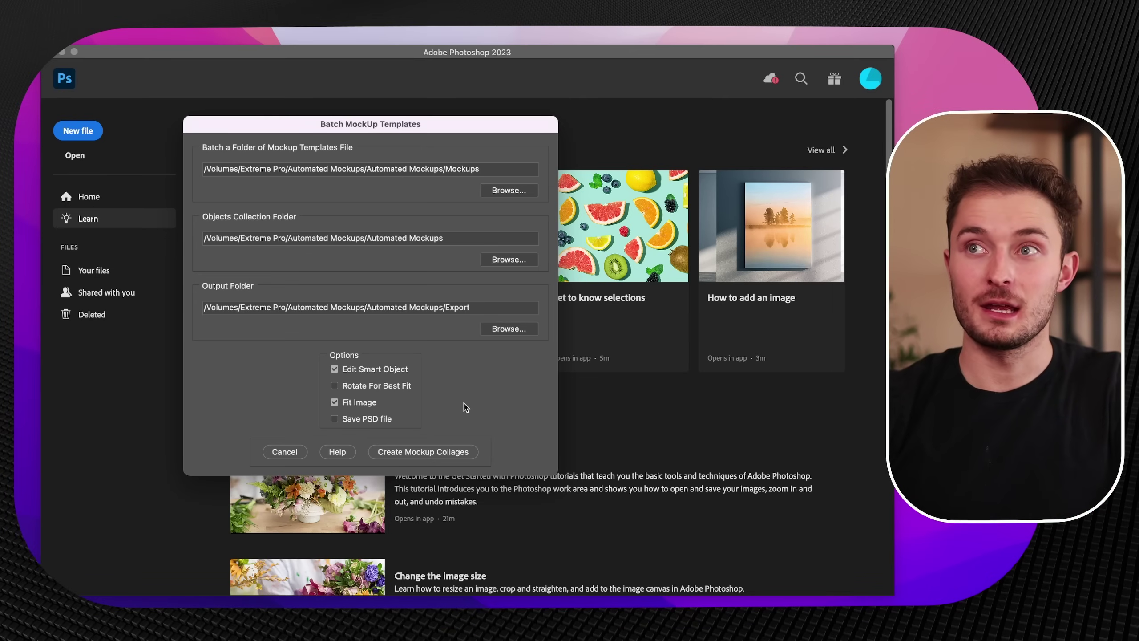
{"action": "left_click", "coordinate": [468, 457]}
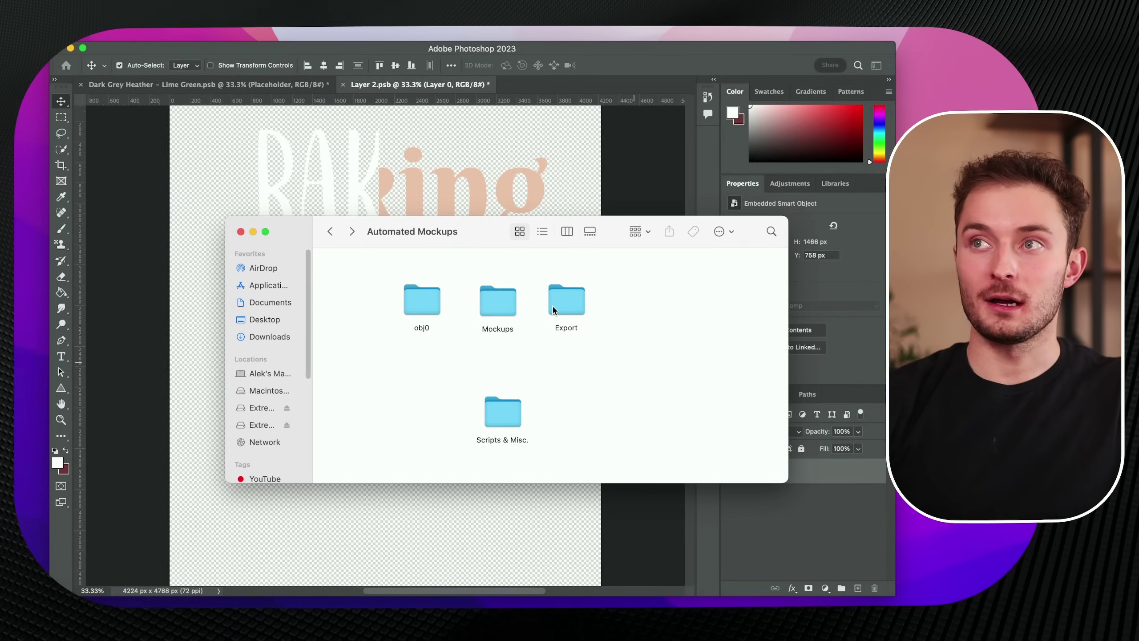
Open the Export folder, dismiss the script's completion message, and open all the generated JPG mockups in Preview.
{"action": "double_click", "coordinate": [555, 310]}
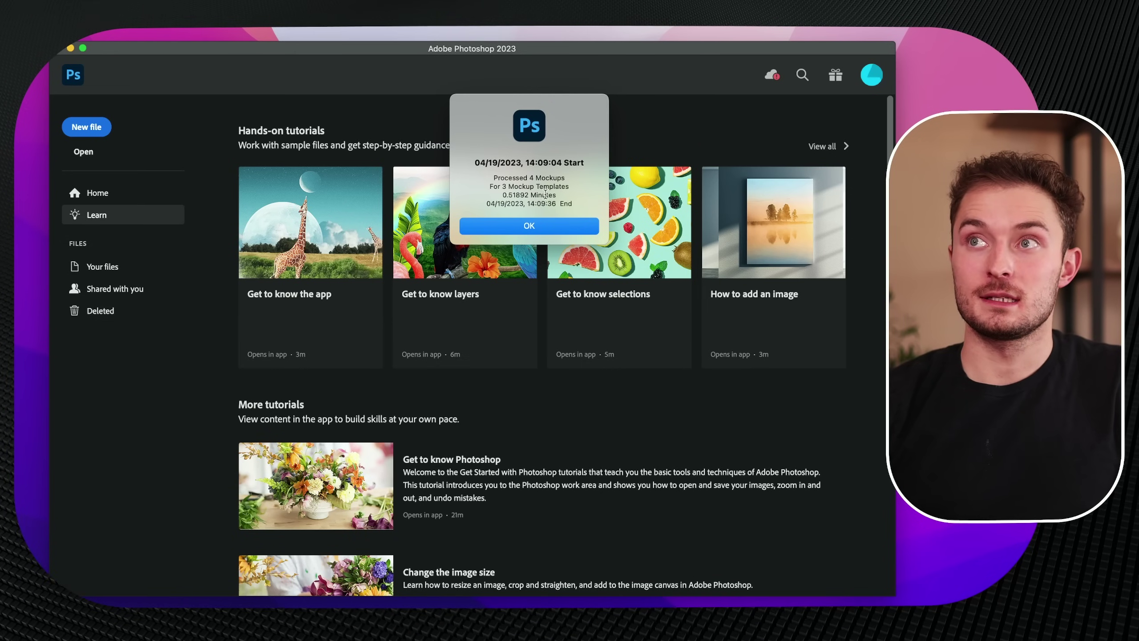
{"action": "left_click", "coordinate": [516, 228]}
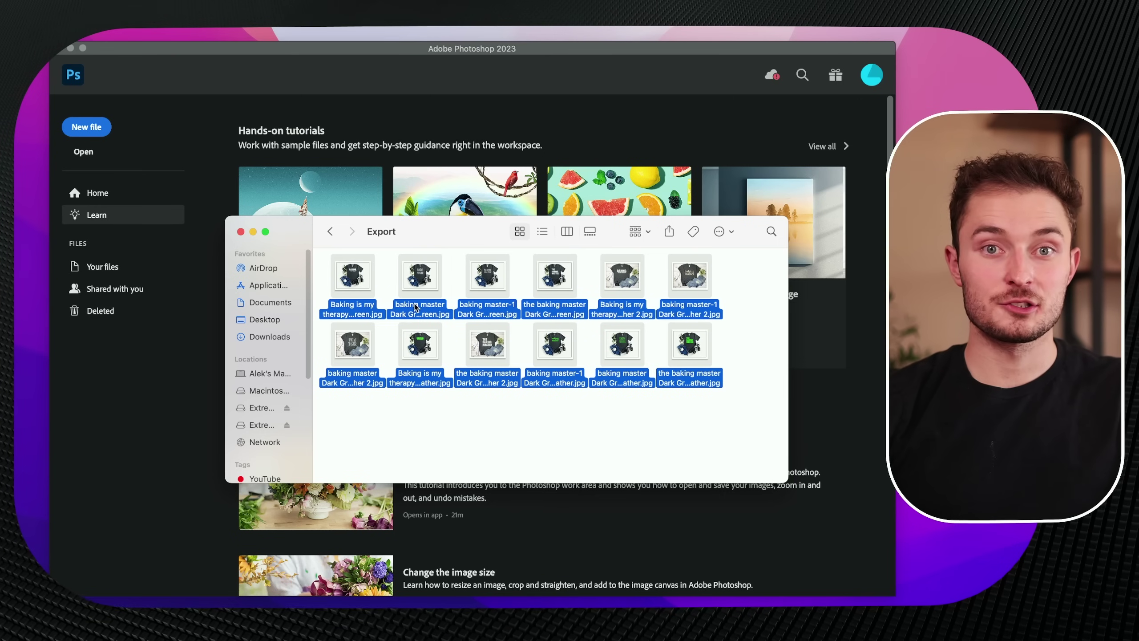
{"action": "right_click", "coordinate": [364, 351]}
{"action": "mouse_move", "coordinate": [403, 381]}
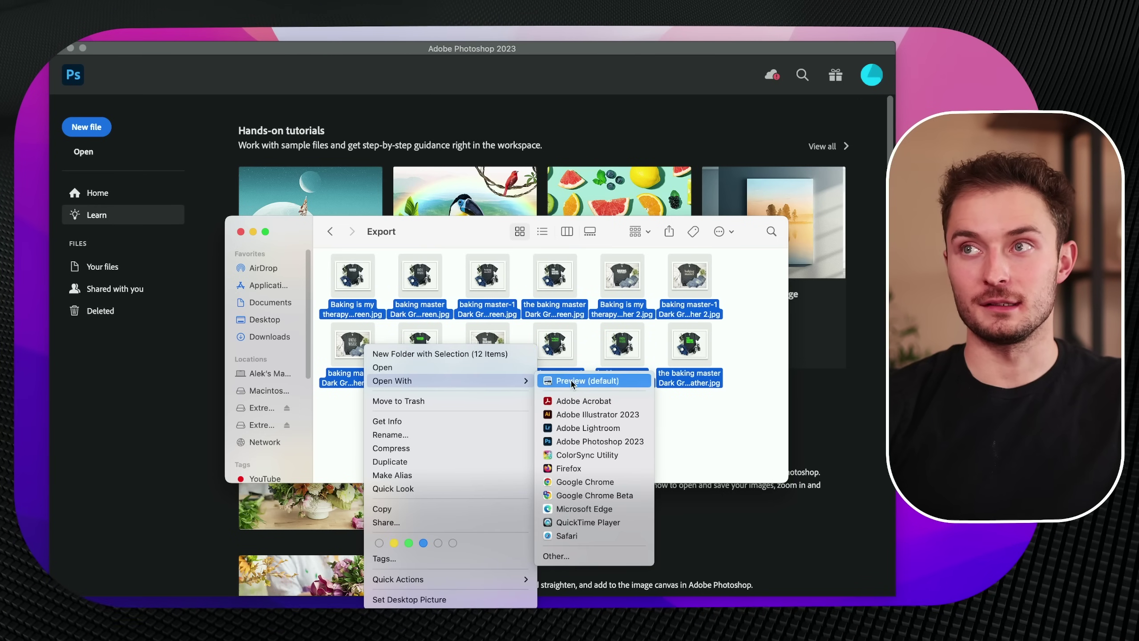
{"action": "left_click", "coordinate": [565, 383]}
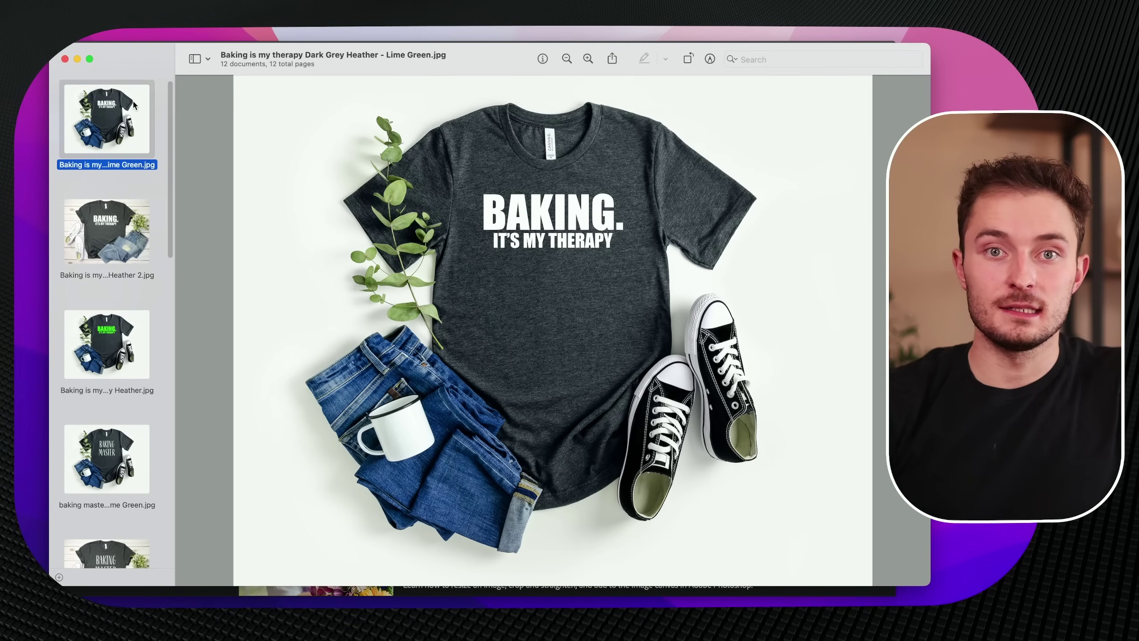
Examine the generated T-shirt mockups one by one, comparing how each baking design appears on the three templates.
{"action": "key", "text": "Down"}
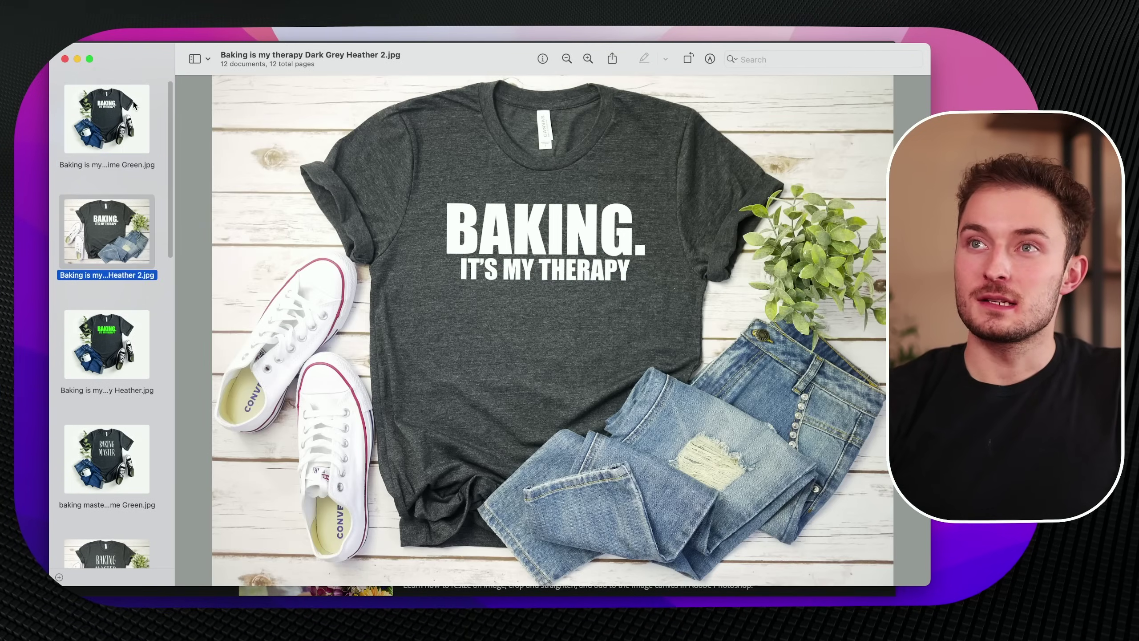
{"action": "key", "text": "Down"}
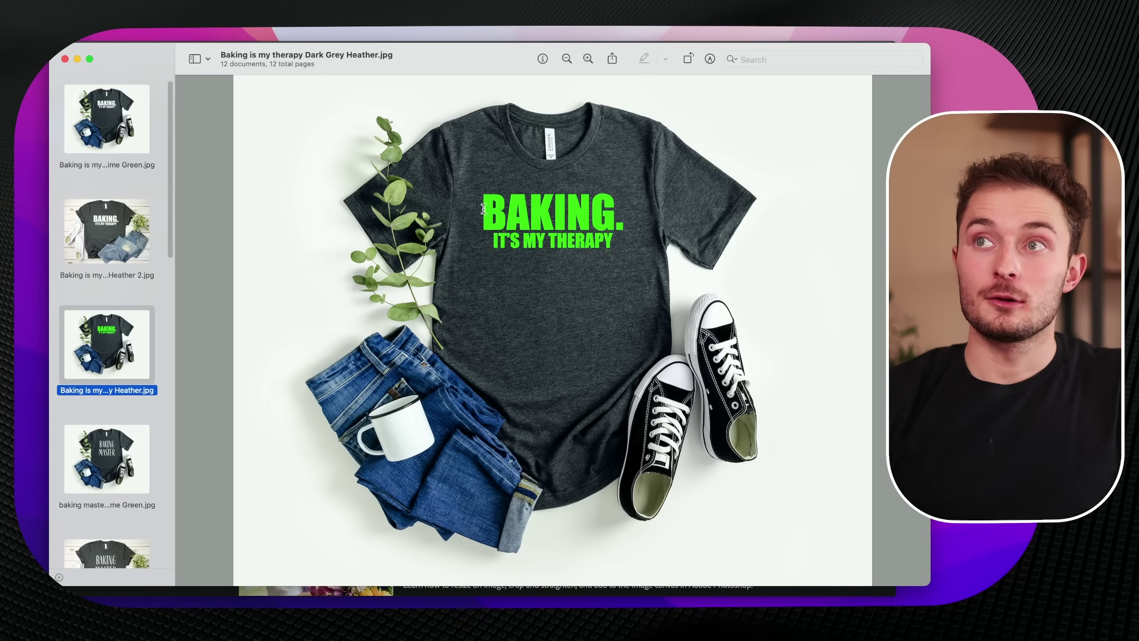
{"action": "key", "text": "Down"}
{"action": "key", "text": "Down"}
{"action": "key", "text": "Down"}
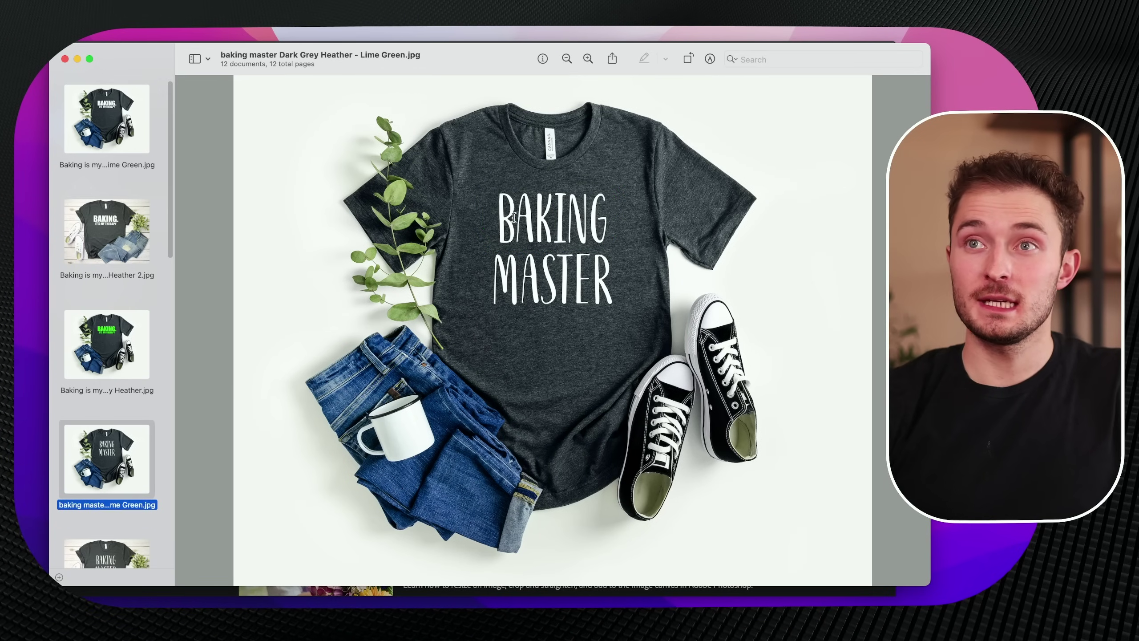
{"action": "key", "text": "Down"}
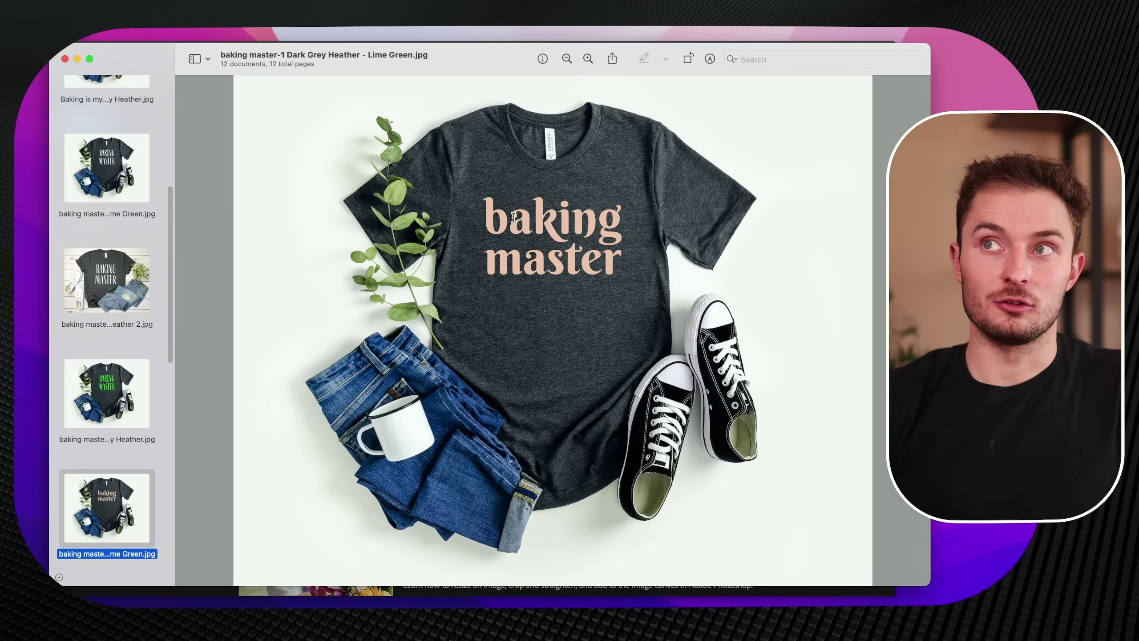
{"action": "key", "text": "Down"}
{"action": "key", "text": "Down"}
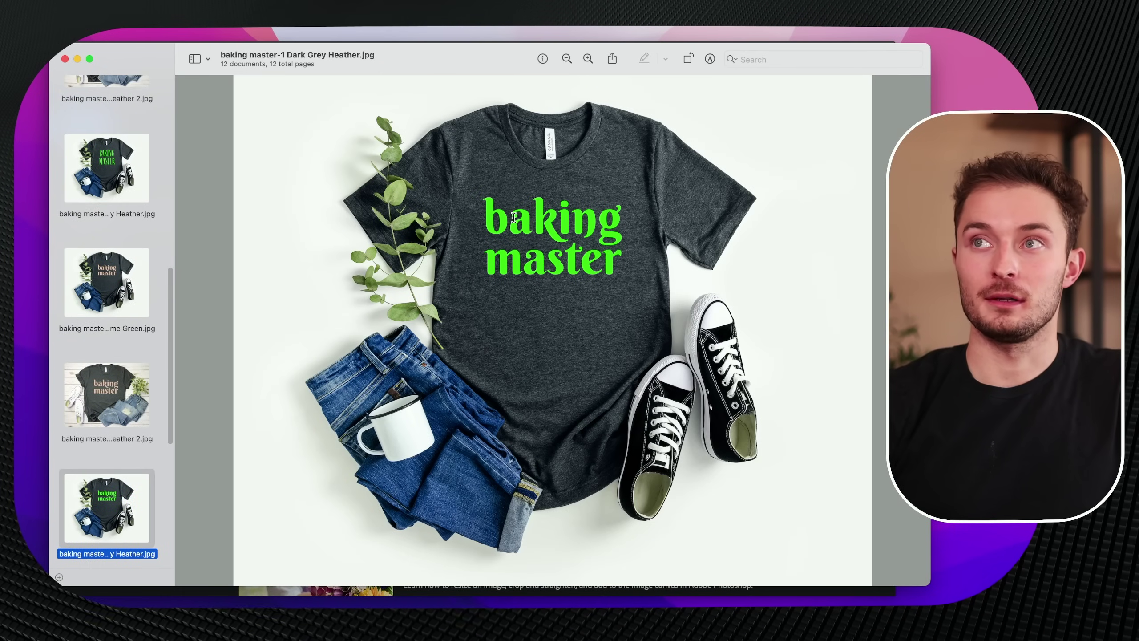
{"action": "key", "text": "Down"}
{"action": "key", "text": "Down"}
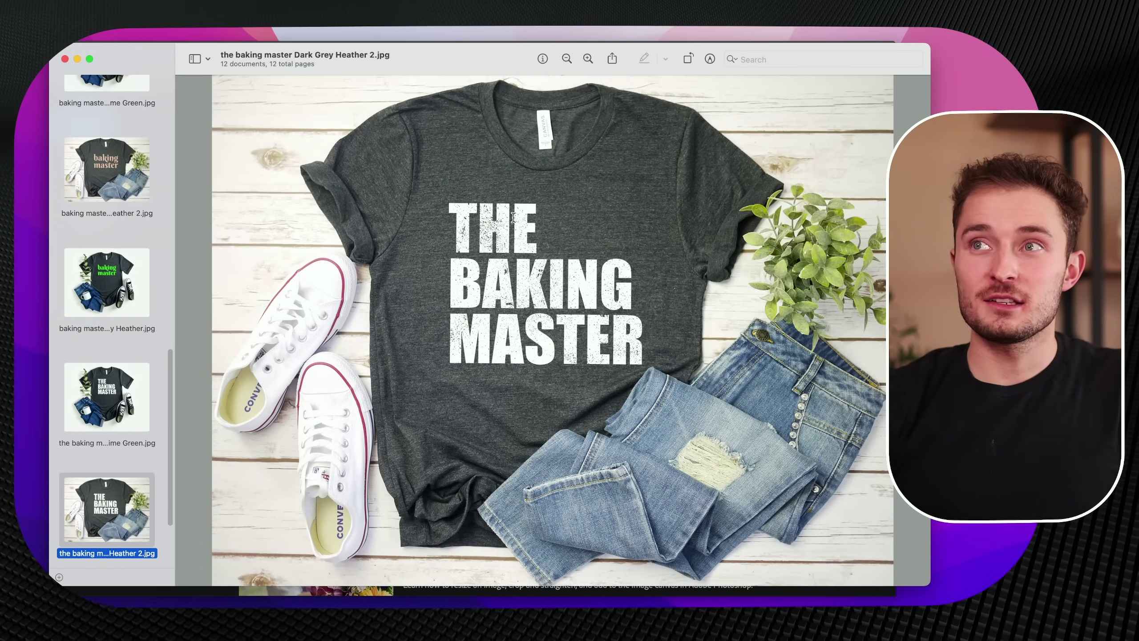
{"action": "key", "text": "Down"}
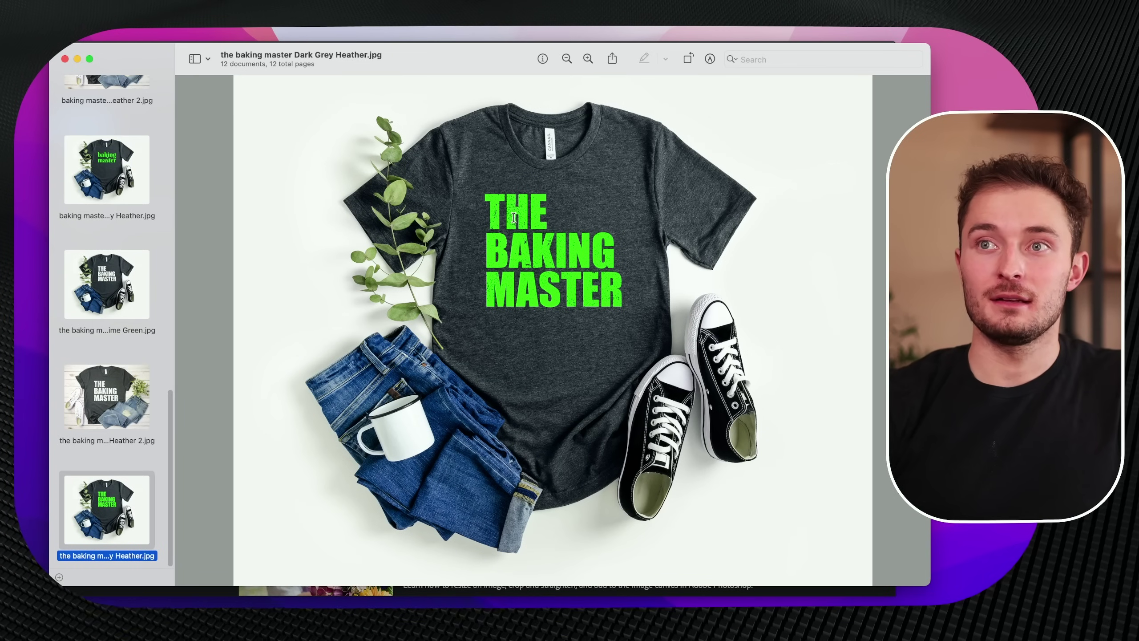
{"action": "key", "text": "Up"}
{"action": "key", "text": "Up"}
{"action": "key", "text": "Up"}
{"action": "key", "text": "Up"}
{"action": "key", "text": "Up"}
{"action": "key", "text": "Up"}
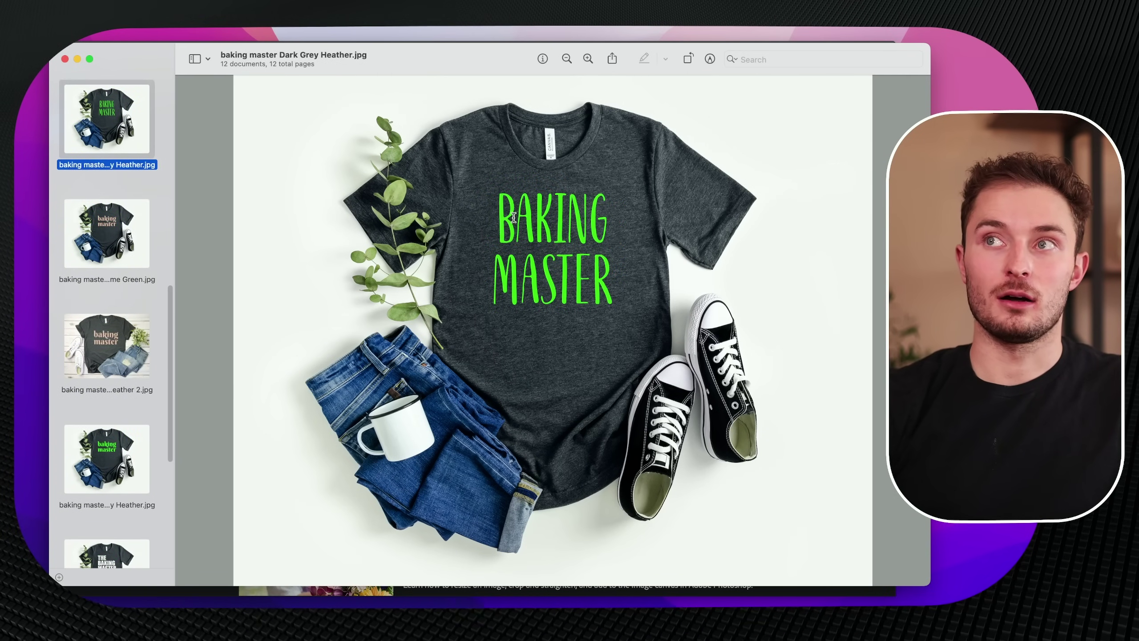
{"action": "key", "text": "Down"}
{"action": "key", "text": "Down"}
{"action": "key", "text": "Up"}
{"action": "key", "text": "Up"}
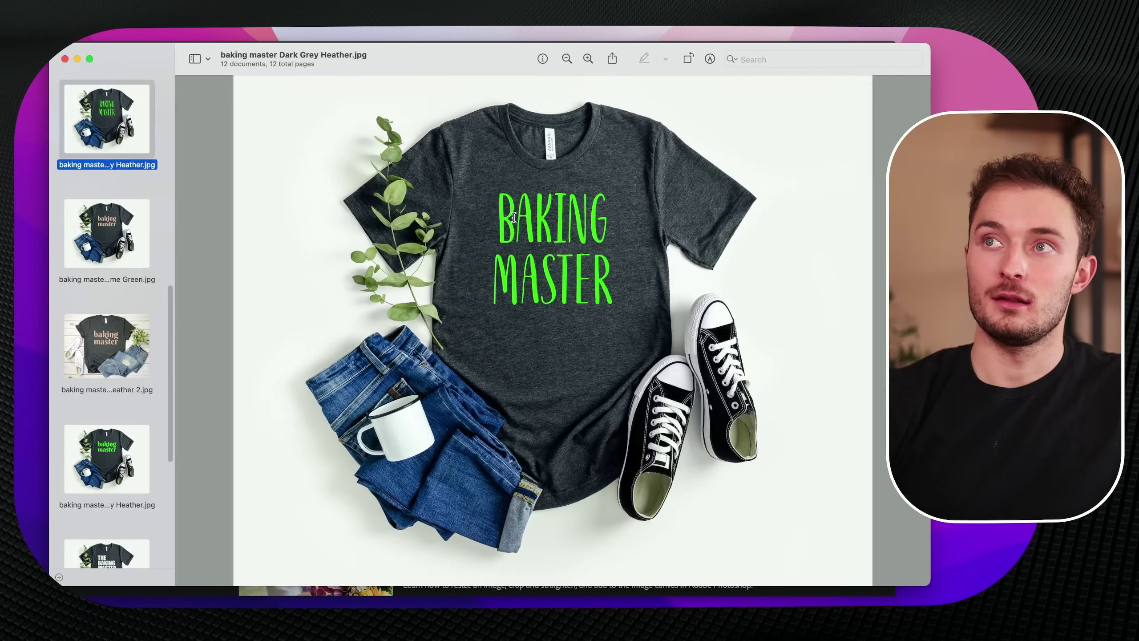
{"action": "key", "text": "Up"}
{"action": "key", "text": "Up"}
{"action": "key", "text": "Down"}
{"action": "key", "text": "Down"}
{"action": "key", "text": "Down"}
{"action": "key", "text": "Up"}
{"action": "key", "text": "Up"}
{"action": "key", "text": "Up"}
{"action": "key", "text": "Up"}
{"action": "key", "text": "Up"}
{"action": "key", "text": "Up"}
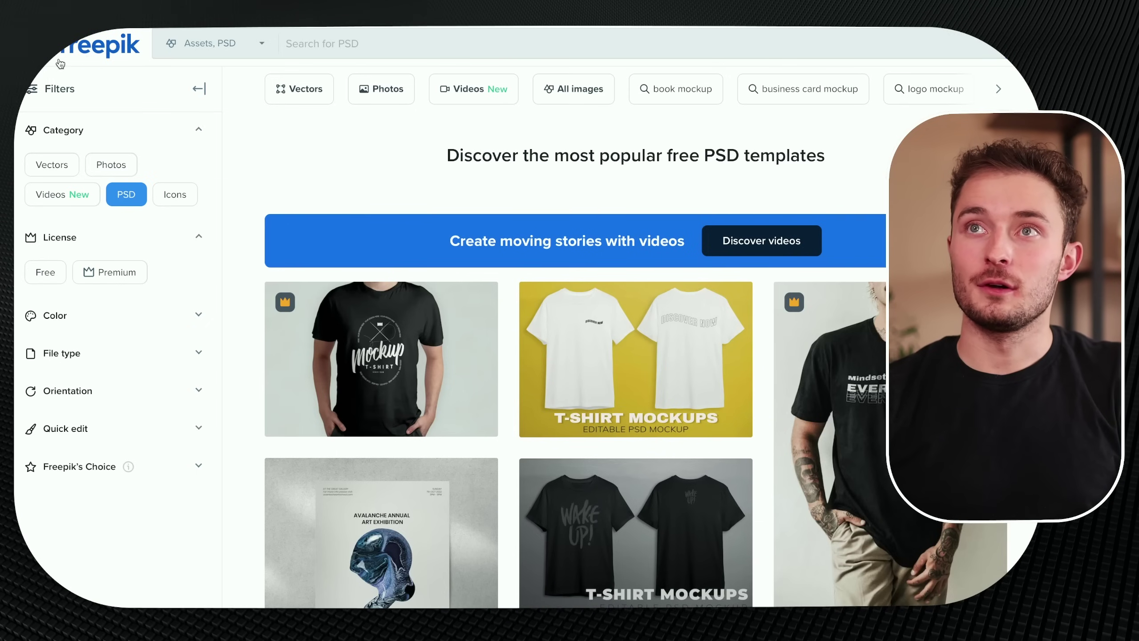
On Freepik, search the PSD assets for "mug mockup" and open the white mug mockup with the potted flowers.
{"action": "scroll", "coordinate": [493, 197], "scroll_direction": "down", "scroll_amount": 5}
{"action": "scroll", "coordinate": [512, 214], "scroll_direction": "down", "scroll_amount": 13}
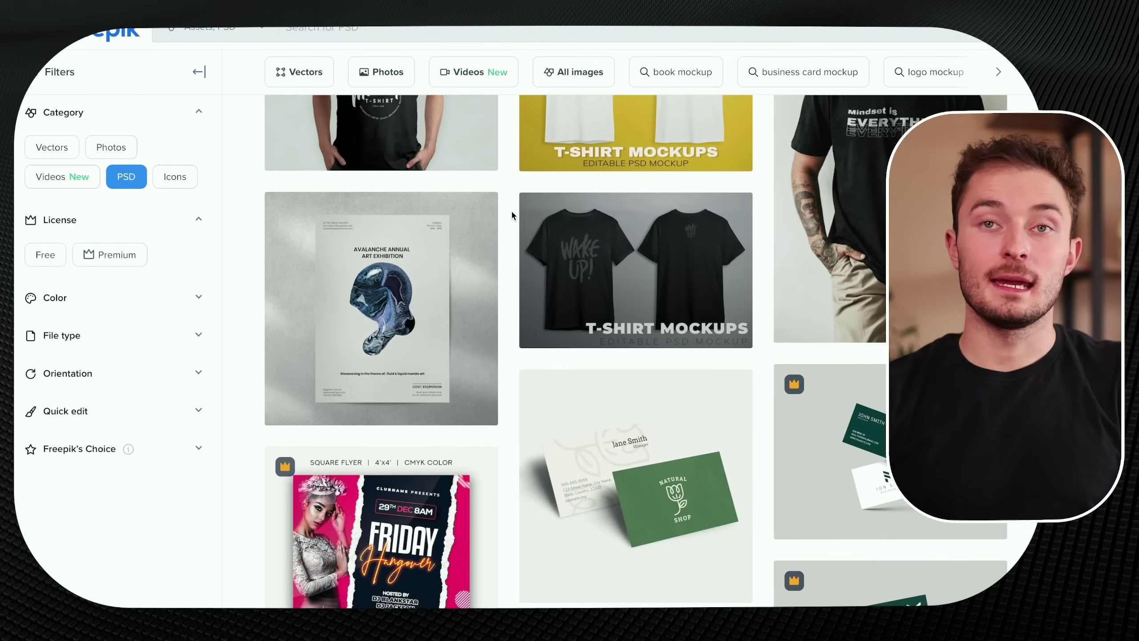
{"action": "scroll", "coordinate": [510, 218], "scroll_direction": "up", "scroll_amount": 20}
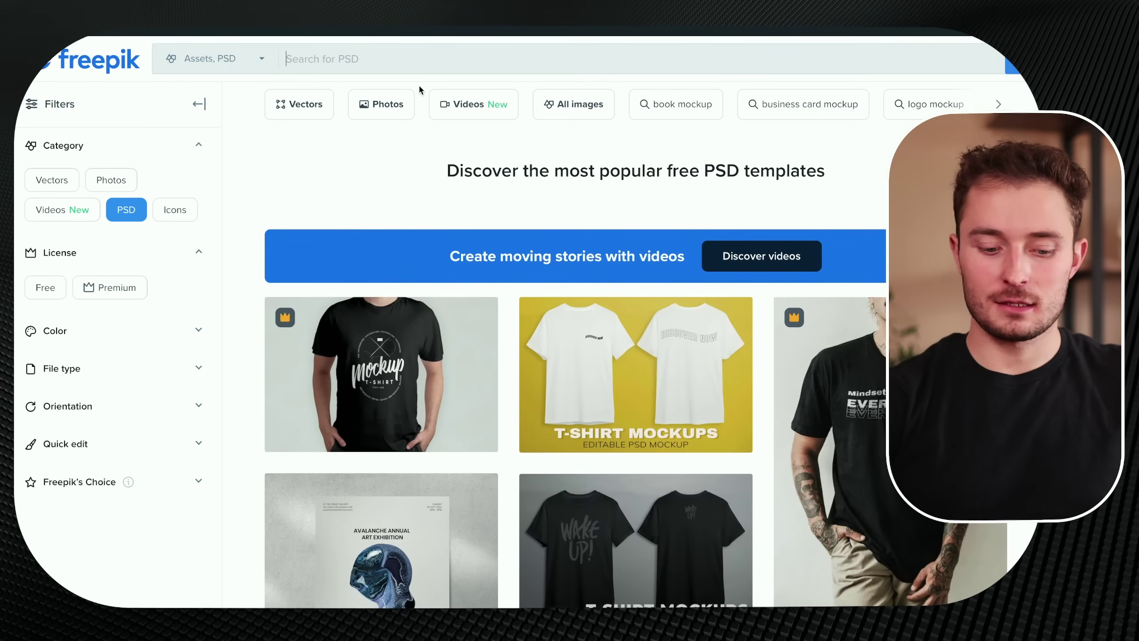
{"action": "type", "text": "mug mockup"}
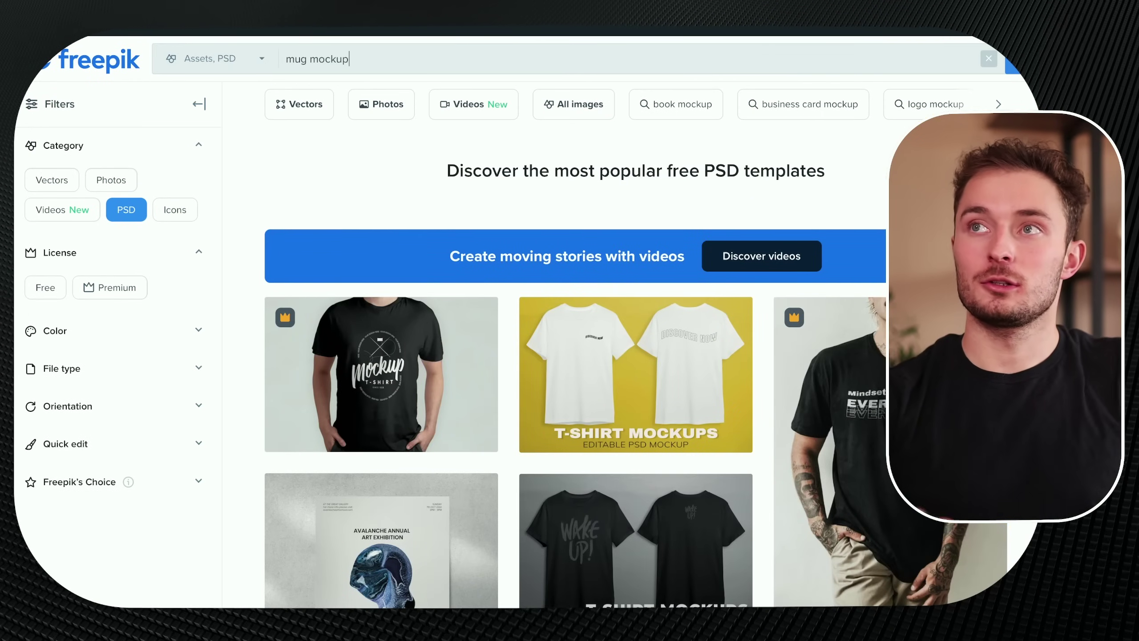
{"action": "key", "text": "Return"}
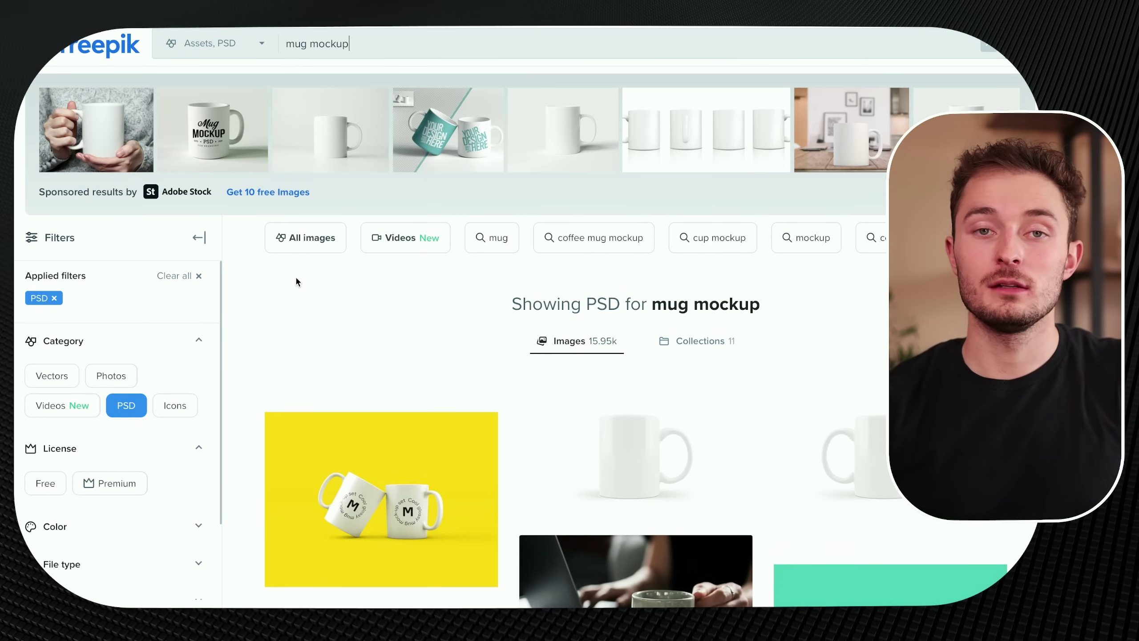
{"action": "scroll", "coordinate": [399, 285], "scroll_direction": "down", "scroll_amount": 10}
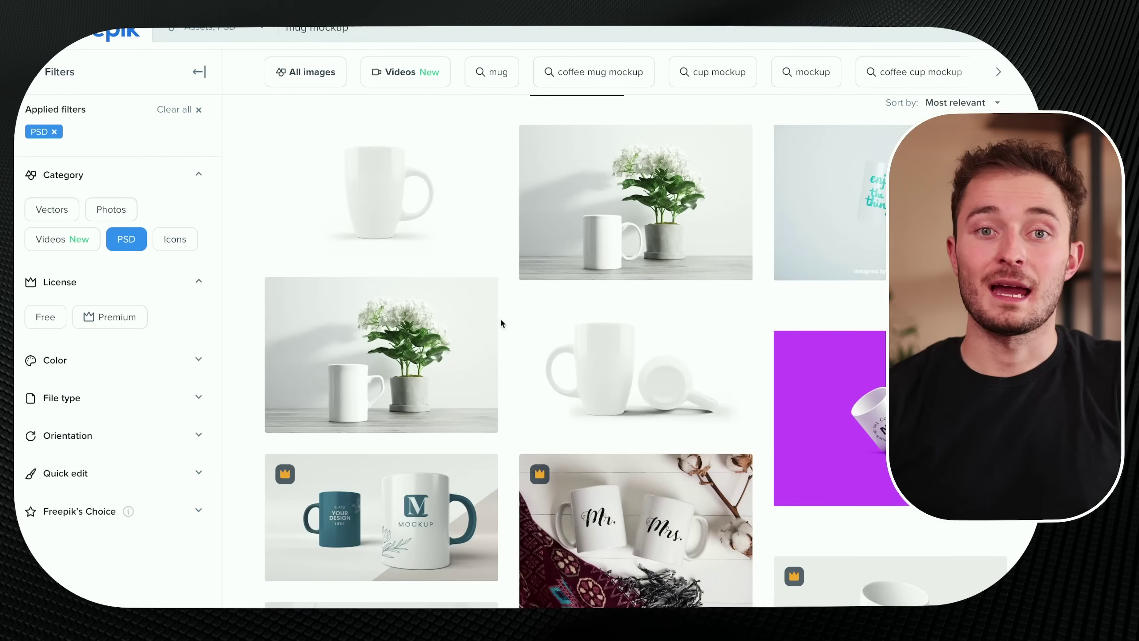
{"action": "left_click", "coordinate": [535, 273]}
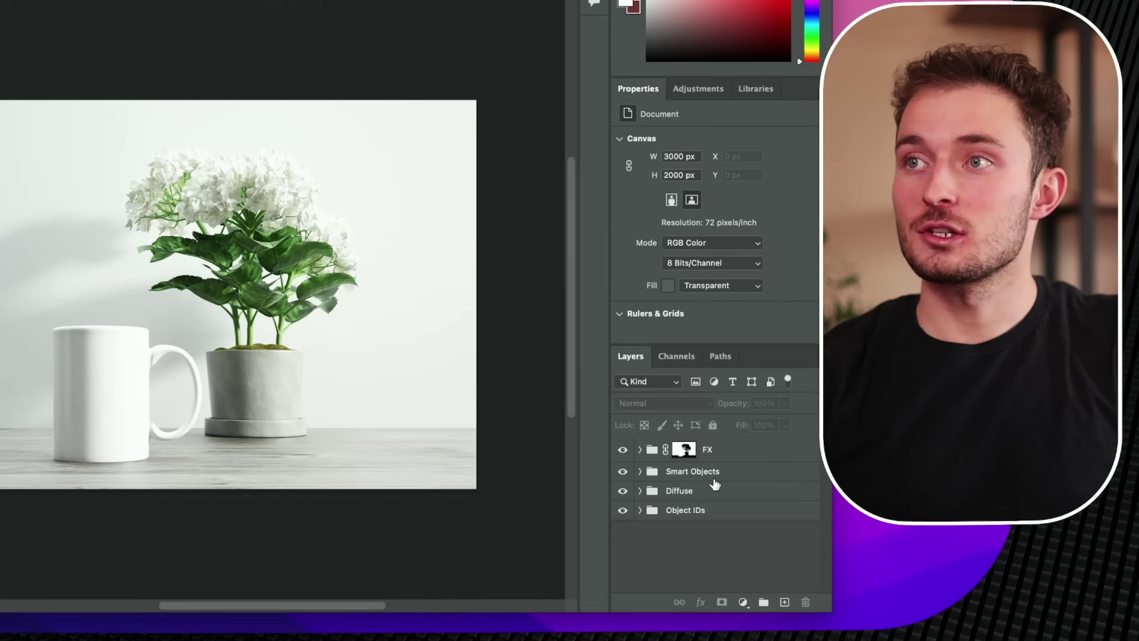
Expand the Smart Objects group of the mug mockup in Photoshop and duplicate its Your Design Here layer.
{"action": "left_click", "coordinate": [640, 471]}
{"action": "left_click", "coordinate": [713, 472]}
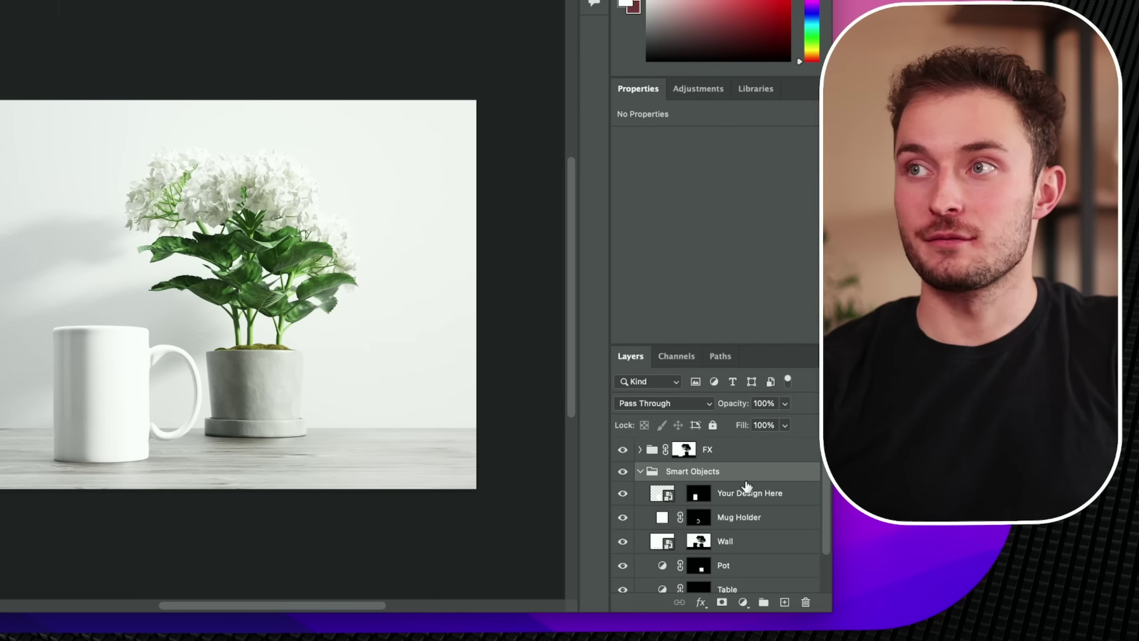
{"action": "left_click", "coordinate": [744, 497]}
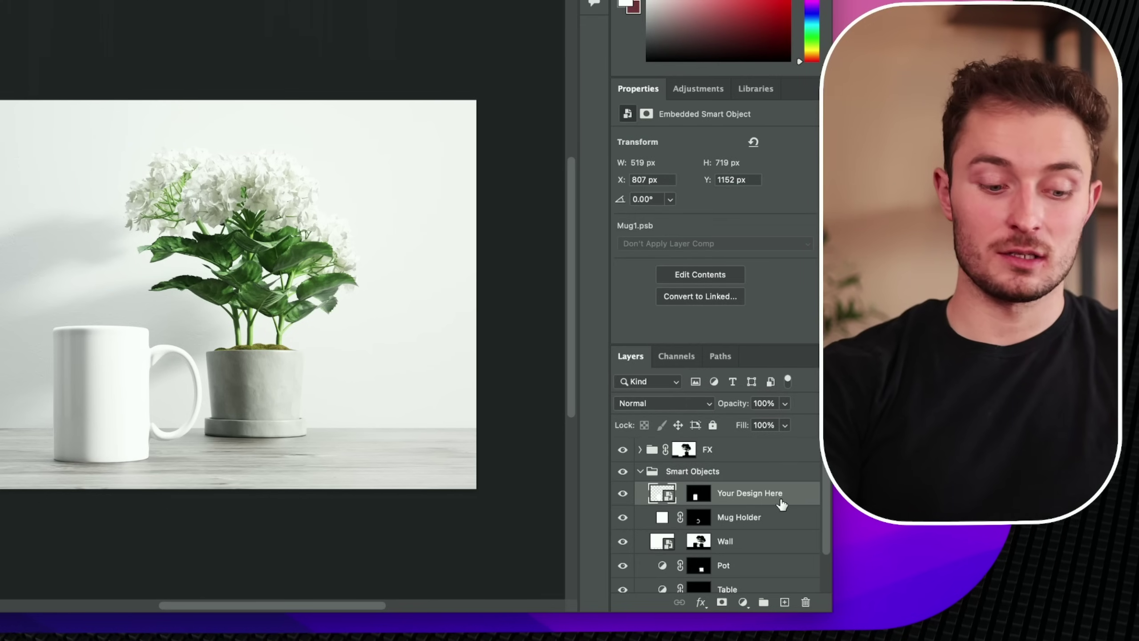
{"action": "key", "text": "super+j"}
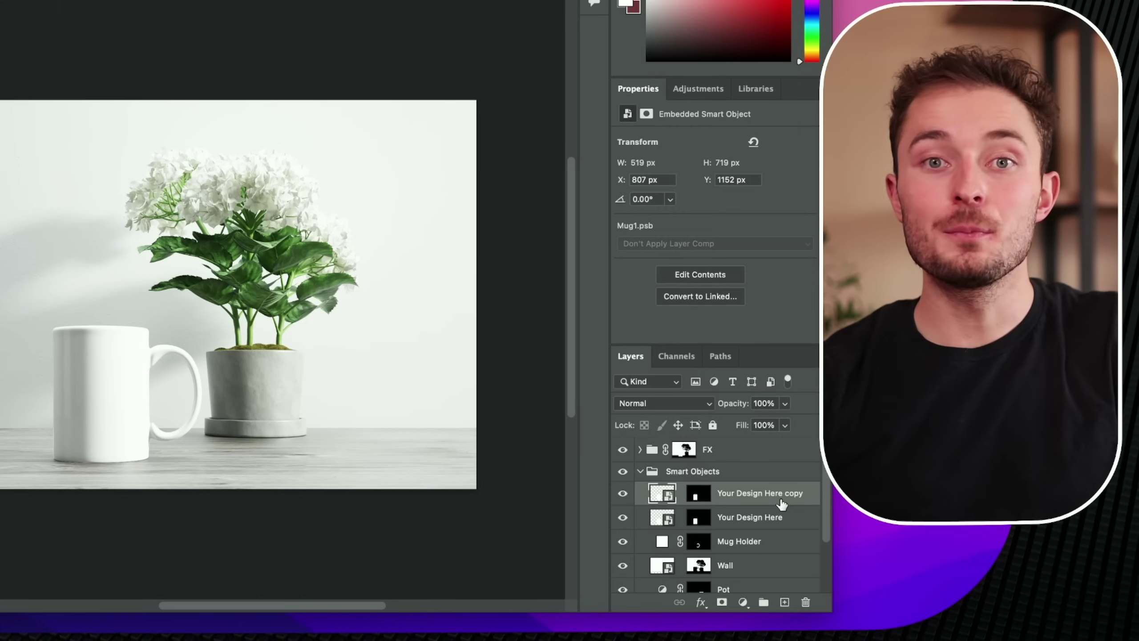
Place the Your Design Here copy layer above the FX group and hide it with its opacity at 0%.
{"action": "left_click_drag", "start_coordinate": [739, 498], "coordinate": [717, 445]}
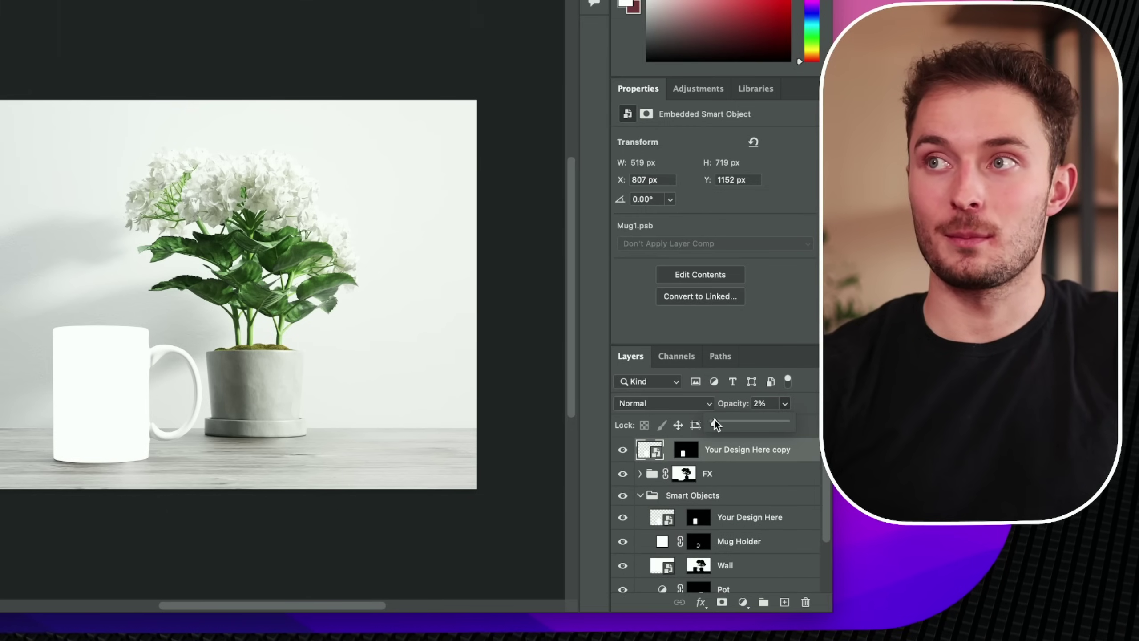
{"action": "left_click_drag", "start_coordinate": [714, 420], "coordinate": [687, 420]}
{"action": "left_click", "coordinate": [624, 449]}
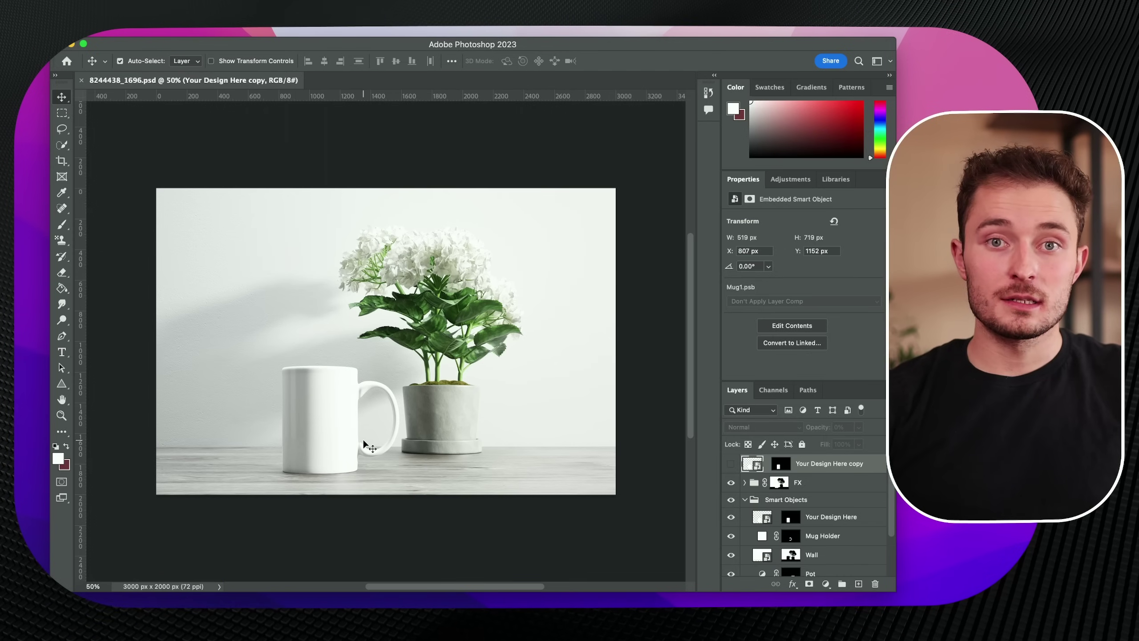
Open the contents of the Your Design Here copy smart object for editing.
{"action": "key", "text": "super"}
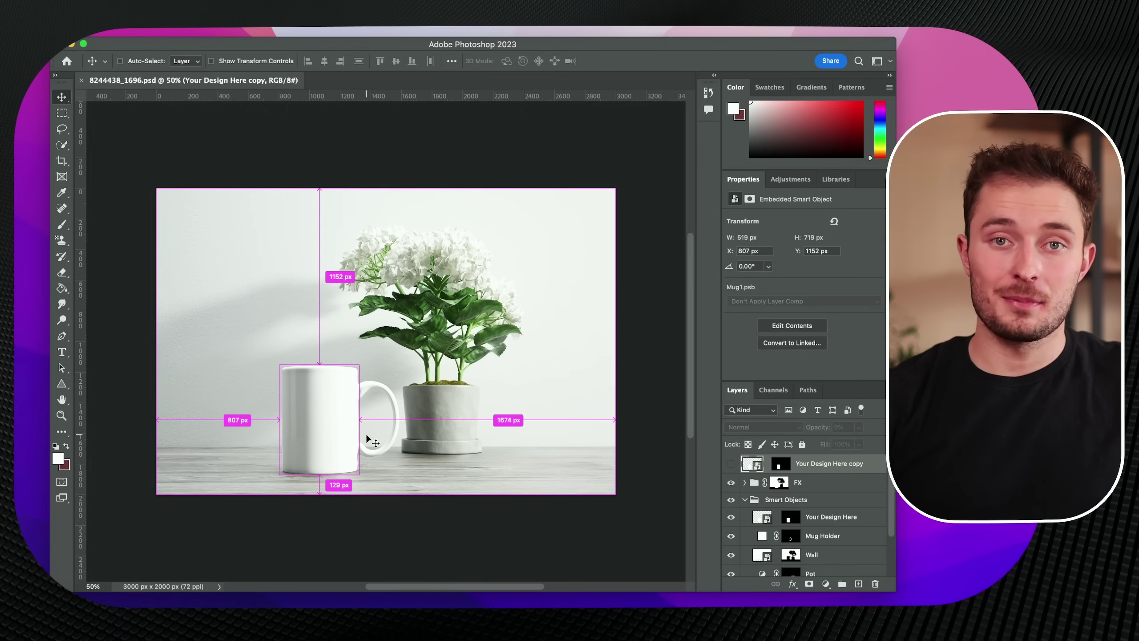
{"action": "scroll", "coordinate": [365, 434], "scroll_direction": "up", "scroll_amount": 3}
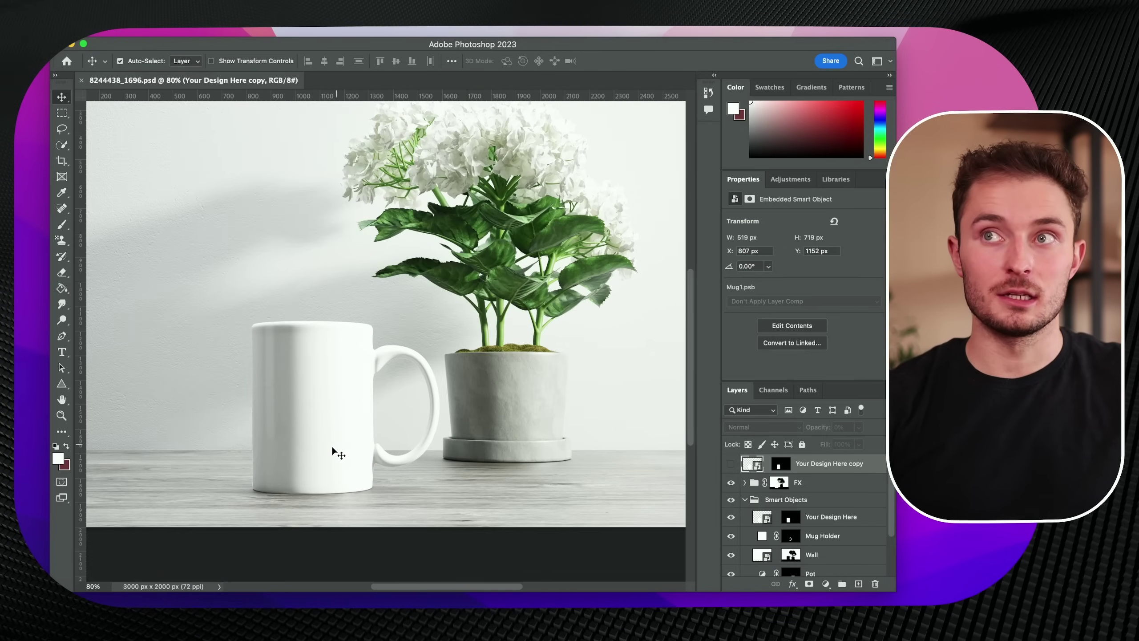
{"action": "scroll", "coordinate": [292, 456], "scroll_direction": "right", "scroll_amount": 1}
{"action": "scroll", "coordinate": [292, 456], "scroll_direction": "down", "scroll_amount": 1}
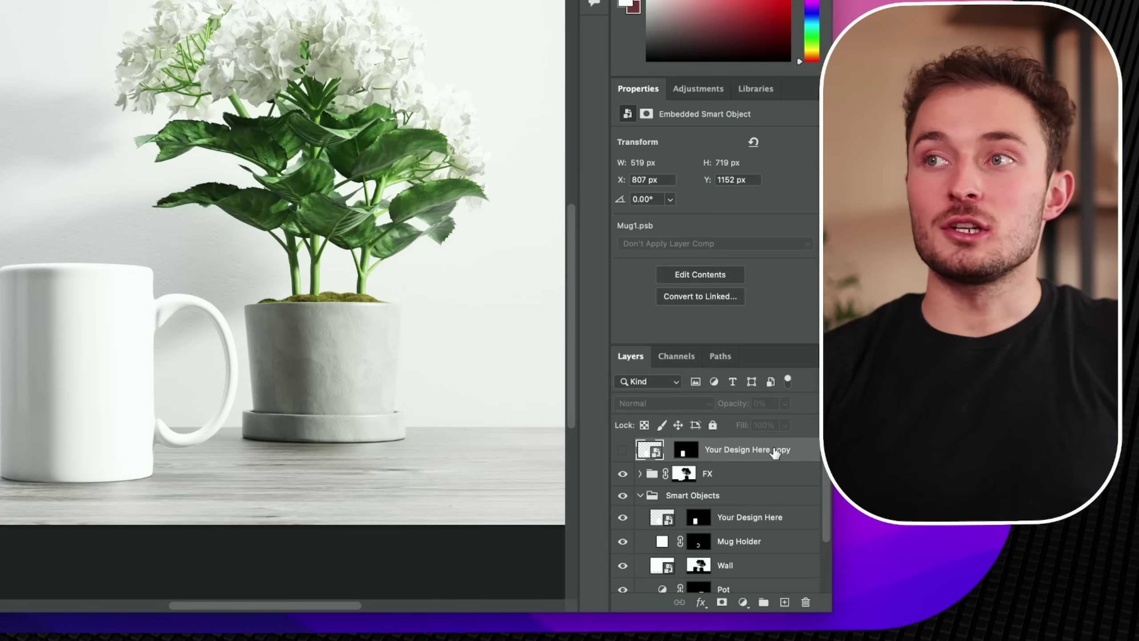
{"action": "double_click", "coordinate": [650, 451]}
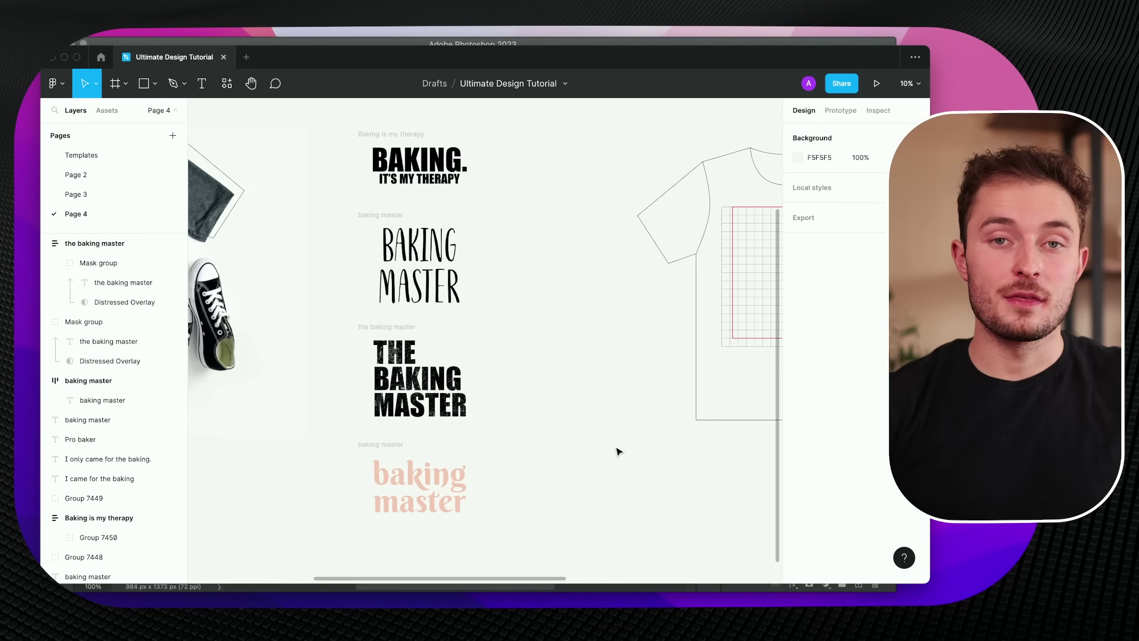
Switch to Figma, paste the copied 984 × 1373 mug design area between the framed baking designs and the T-shirt outline, and make it grey.
{"action": "left_click_drag", "start_coordinate": [618, 451], "coordinate": [530, 457]}
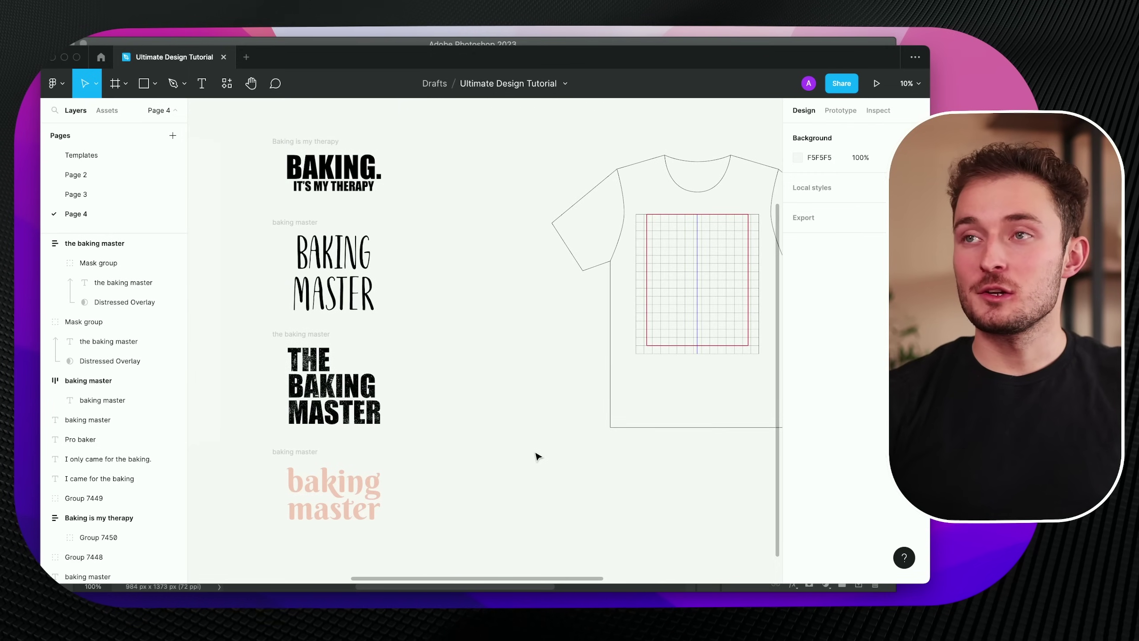
{"action": "key", "text": "super+v"}
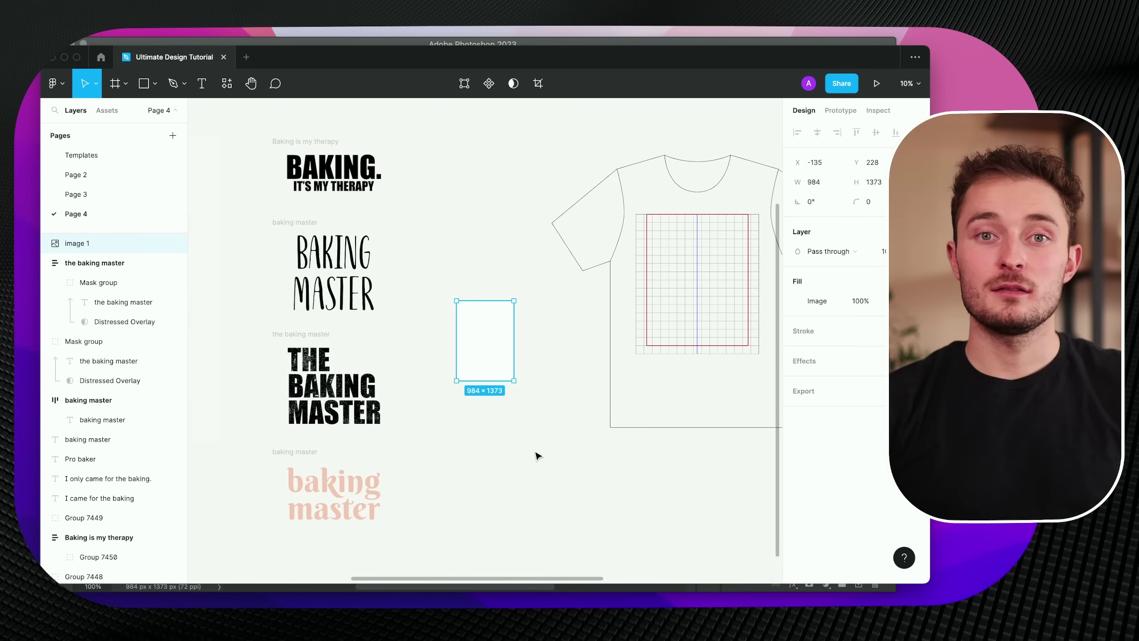
{"action": "left_click", "coordinate": [542, 420]}
{"action": "left_click", "coordinate": [483, 356]}
{"action": "scroll", "coordinate": [478, 351], "scroll_direction": "up", "scroll_amount": 2}
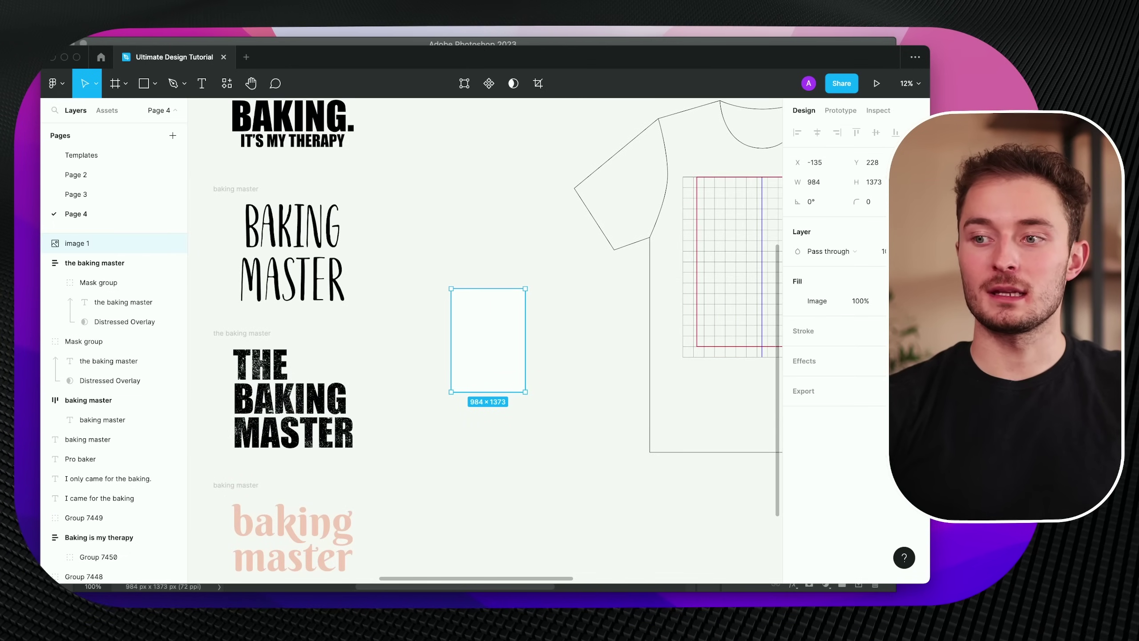
{"action": "key", "text": "Escape"}
Place a copy of the black "baking master" script text over the grey mug area and bring it to the front.
{"action": "left_click", "coordinate": [309, 406]}
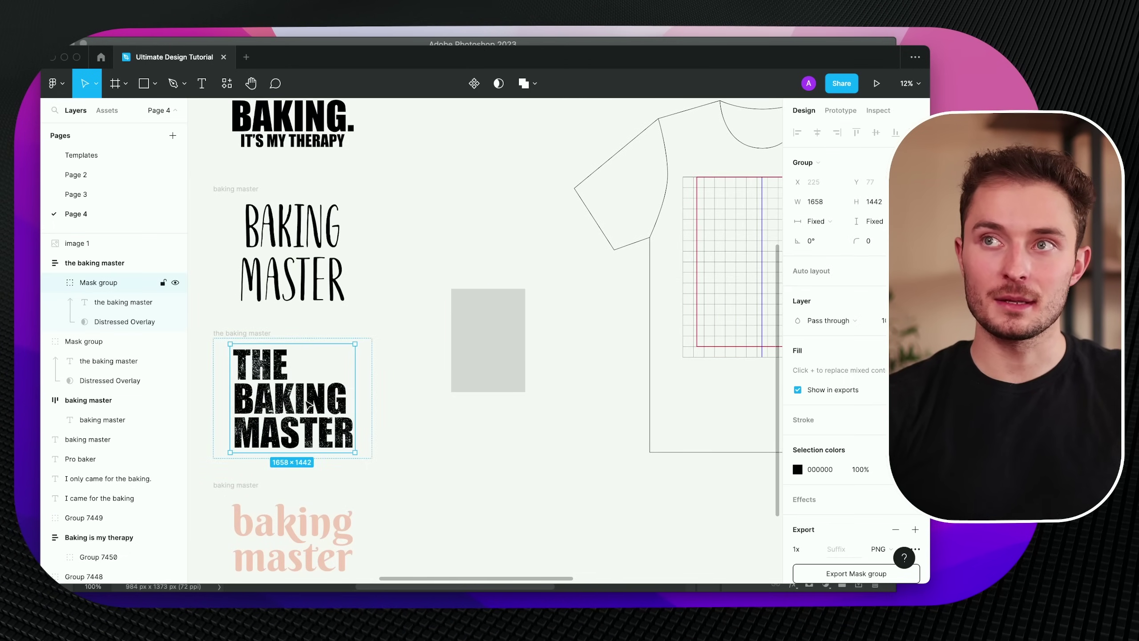
{"action": "left_click", "coordinate": [640, 298]}
{"action": "scroll", "coordinate": [555, 372], "scroll_direction": "down", "scroll_amount": 5}
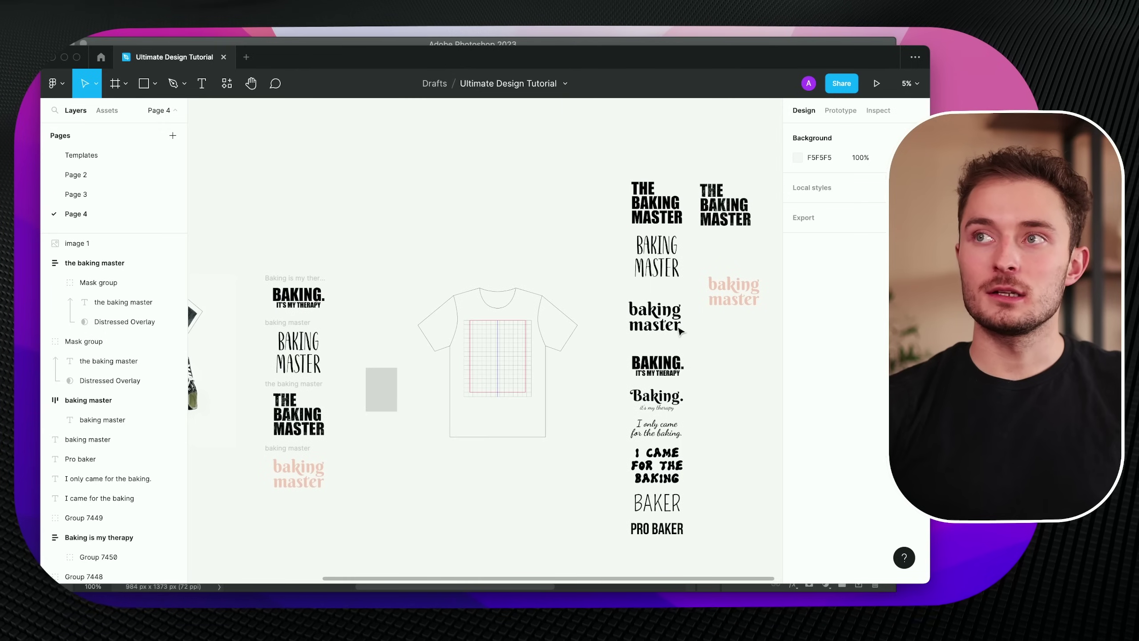
{"action": "left_click", "coordinate": [678, 328]}
{"action": "scroll", "coordinate": [370, 406], "scroll_direction": "up", "scroll_amount": 5}
{"action": "key", "text": "ctrl+v"}
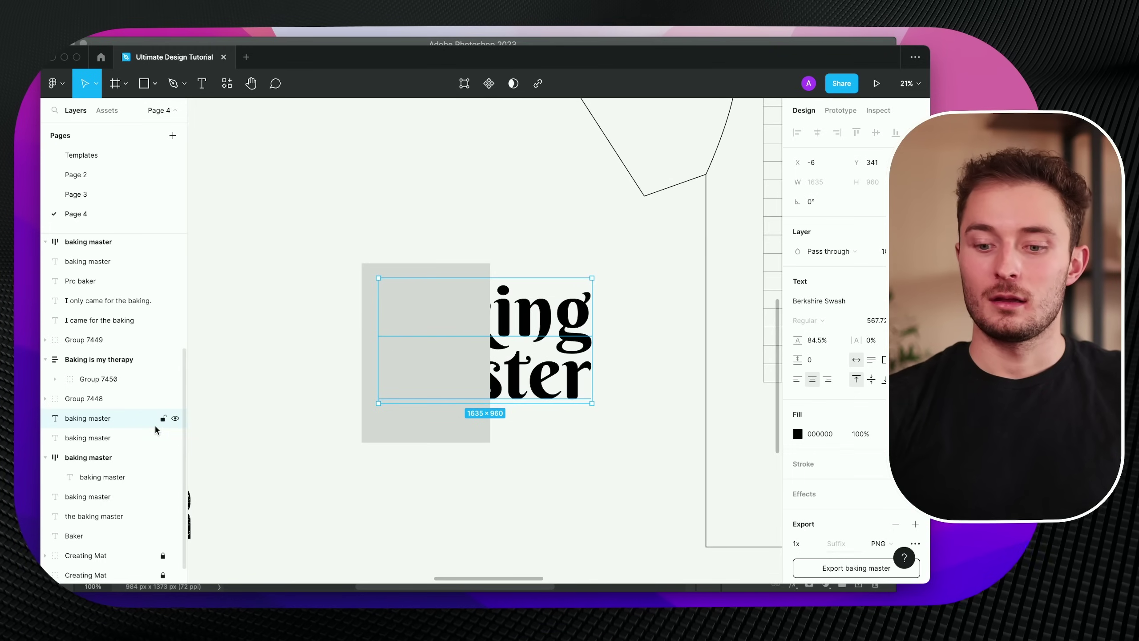
{"action": "key", "text": "ctrl+shift+bracketright"}
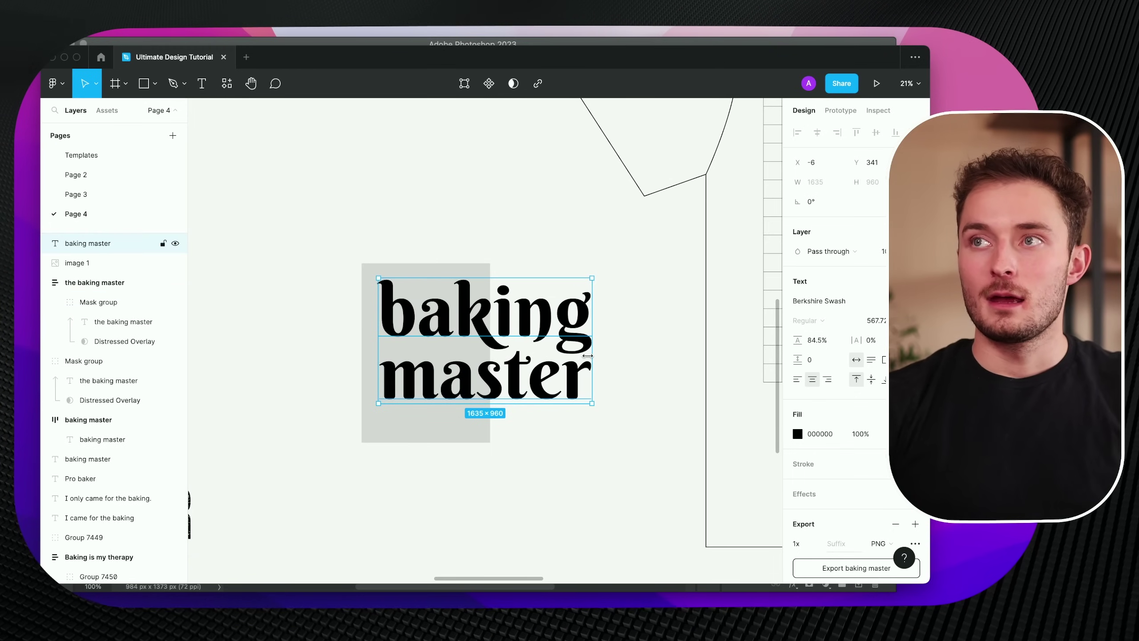
Scale the "baking master" text proportionally to 855 × 502 and align it with the upper-left corner of the grey mug area.
{"action": "key", "text": "k"}
{"action": "left_click_drag", "start_coordinate": [589, 354], "coordinate": [379, 253]}
{"action": "scroll", "coordinate": [452, 357], "scroll_direction": "up", "scroll_amount": 3}
{"action": "key", "text": "v"}
{"action": "scroll", "coordinate": [445, 366], "scroll_direction": "up", "scroll_amount": 2}
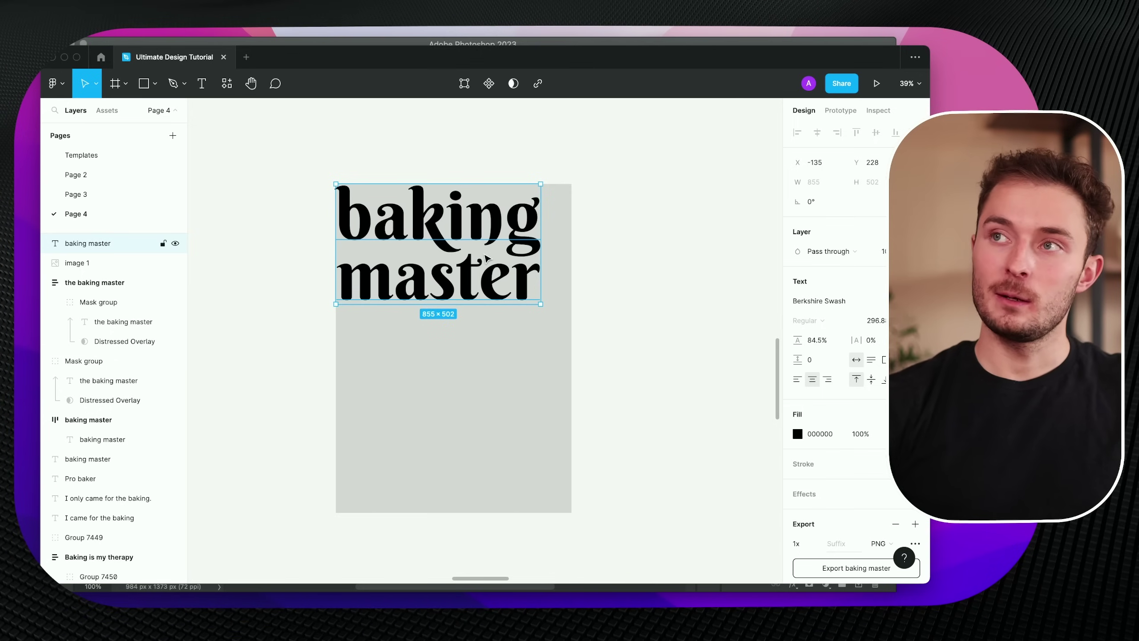
Wrap the text in an auto layout frame with 64 horizontal and 436 vertical padding, and move the frame beside the grey mug area.
{"action": "key", "text": "super+g"}
{"action": "key", "text": "shift+a"}
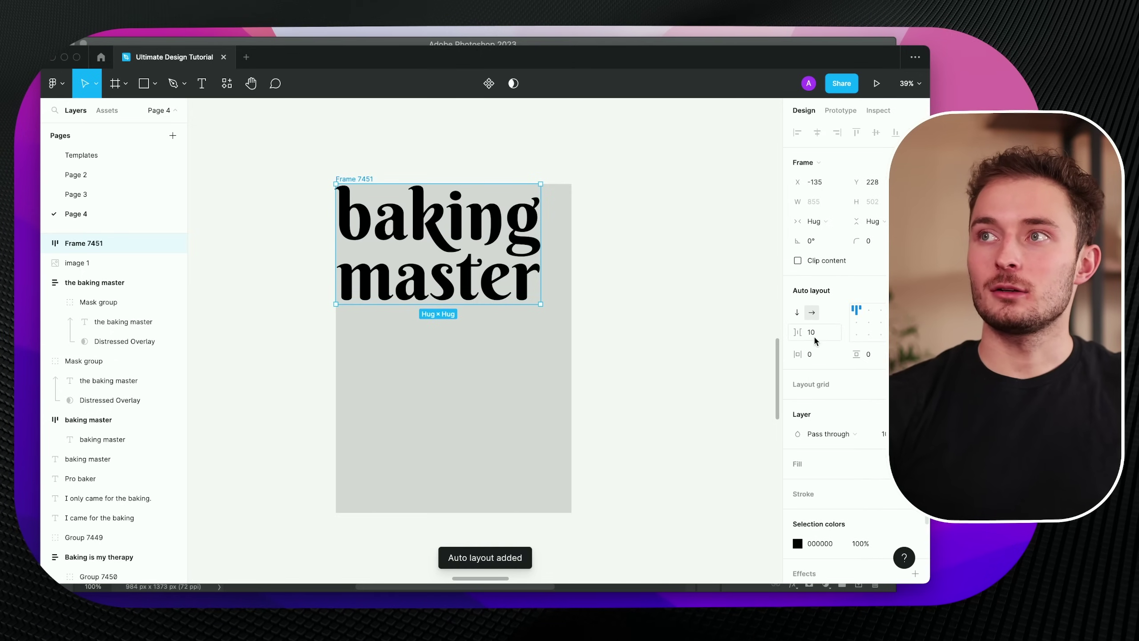
{"action": "left_click_drag", "start_coordinate": [800, 348], "coordinate": [507, 410]}
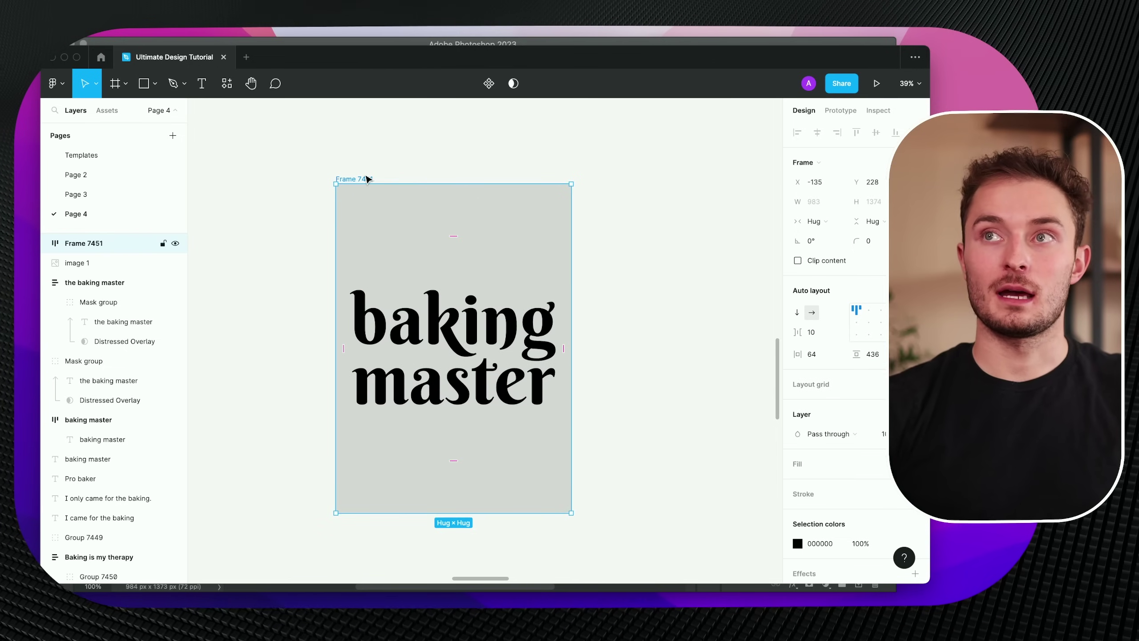
{"action": "left_click_drag", "start_coordinate": [368, 180], "coordinate": [616, 191]}
{"action": "scroll", "coordinate": [364, 303], "scroll_direction": "right", "scroll_amount": 5}
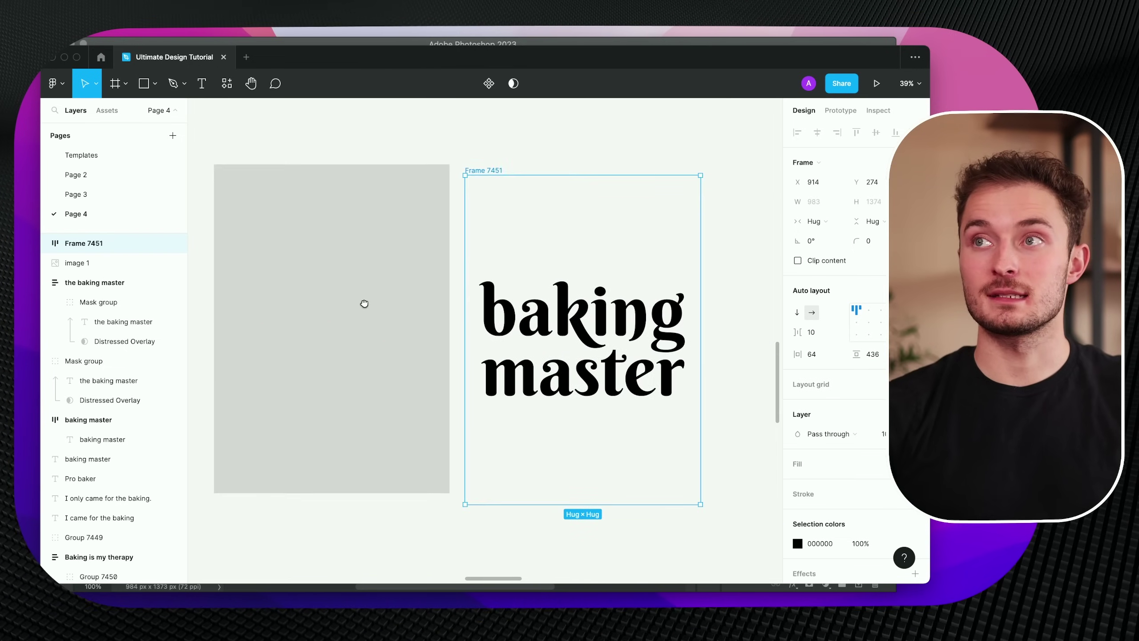